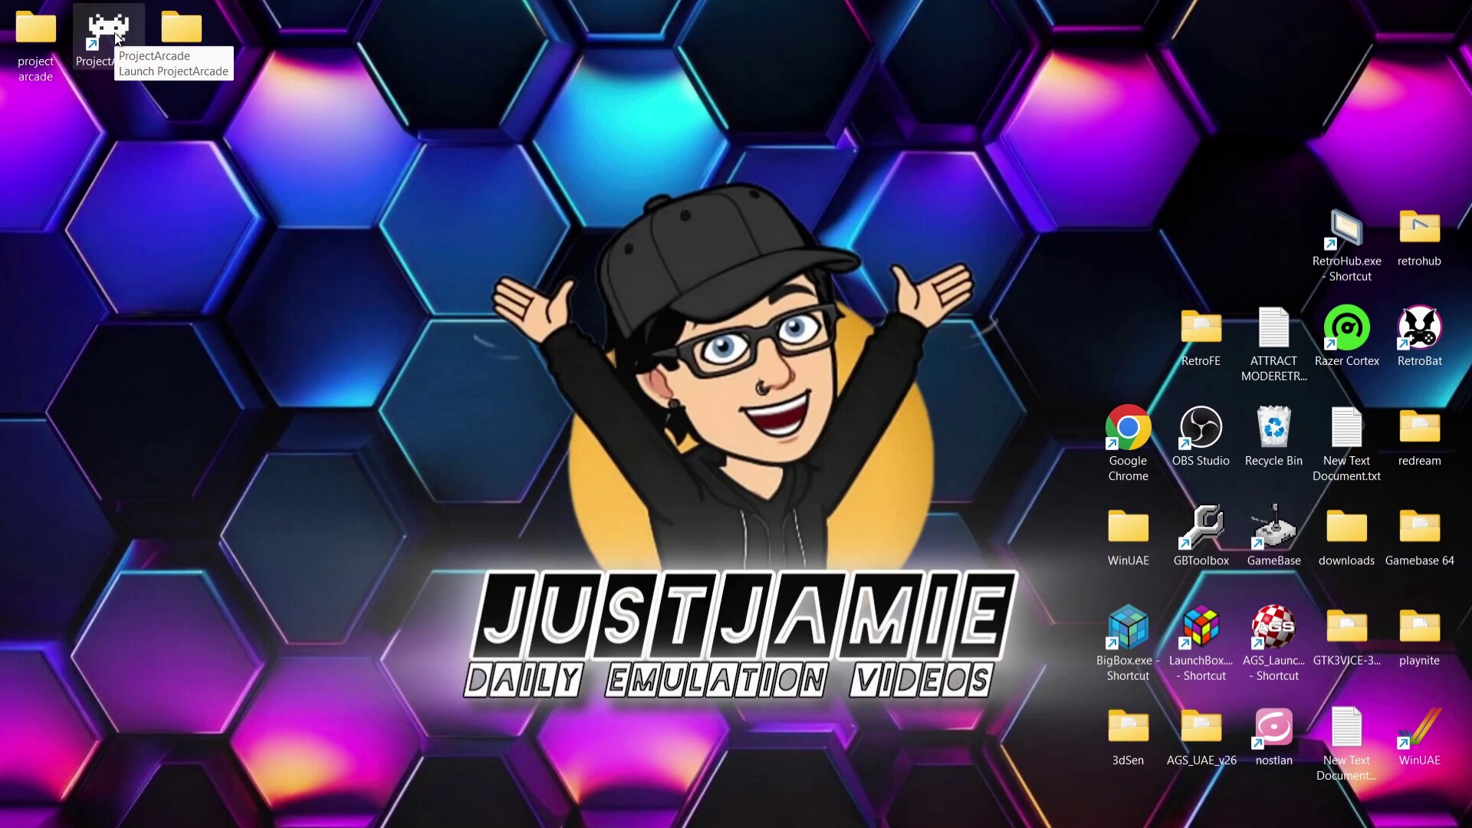
Step: Open ProjectArcade's file location from its desktop shortcut and move the restored window right
double_click(44, 29)
double_click(407, 183)
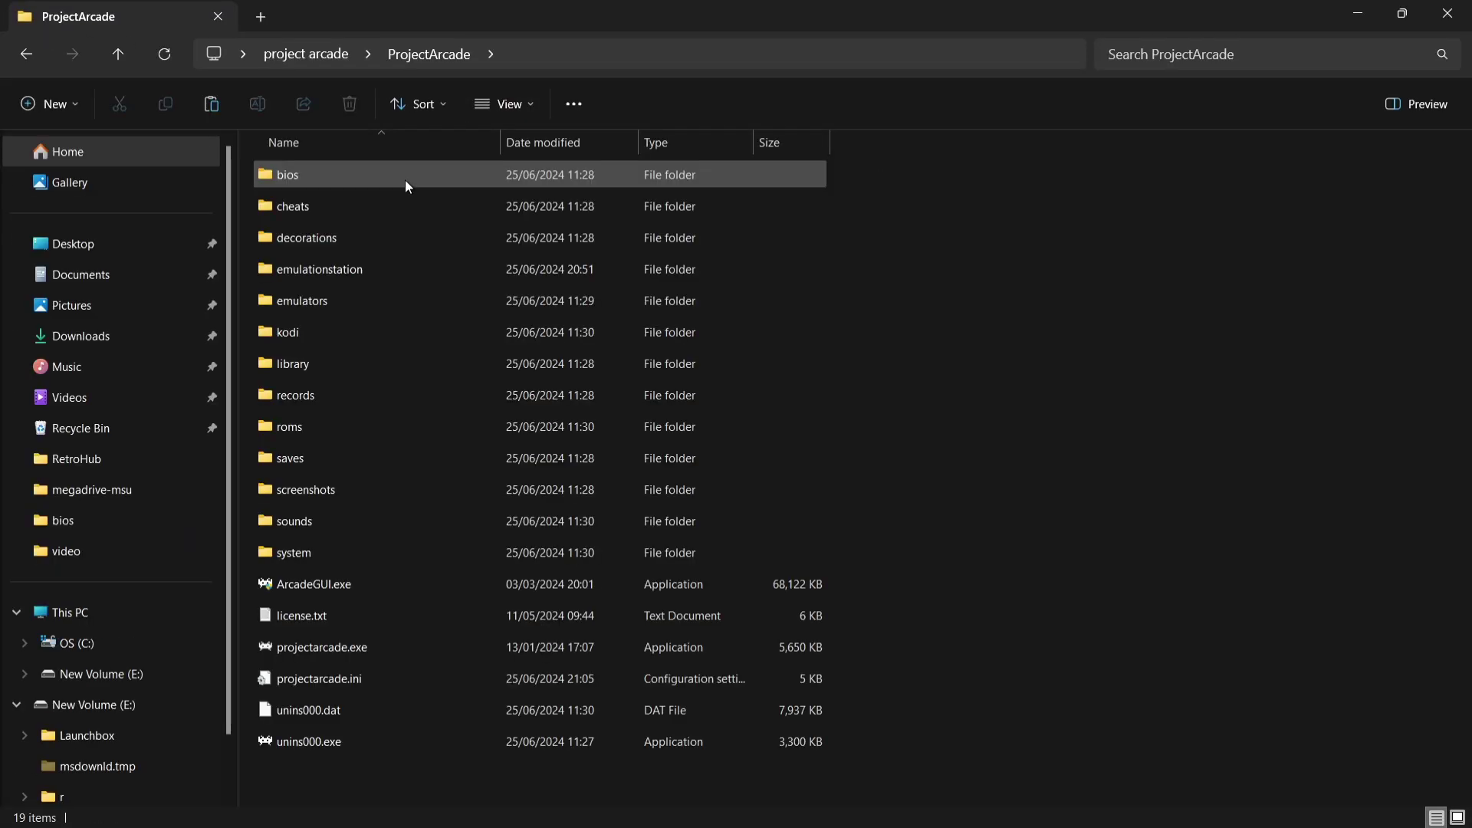
left_click(1447, 13)
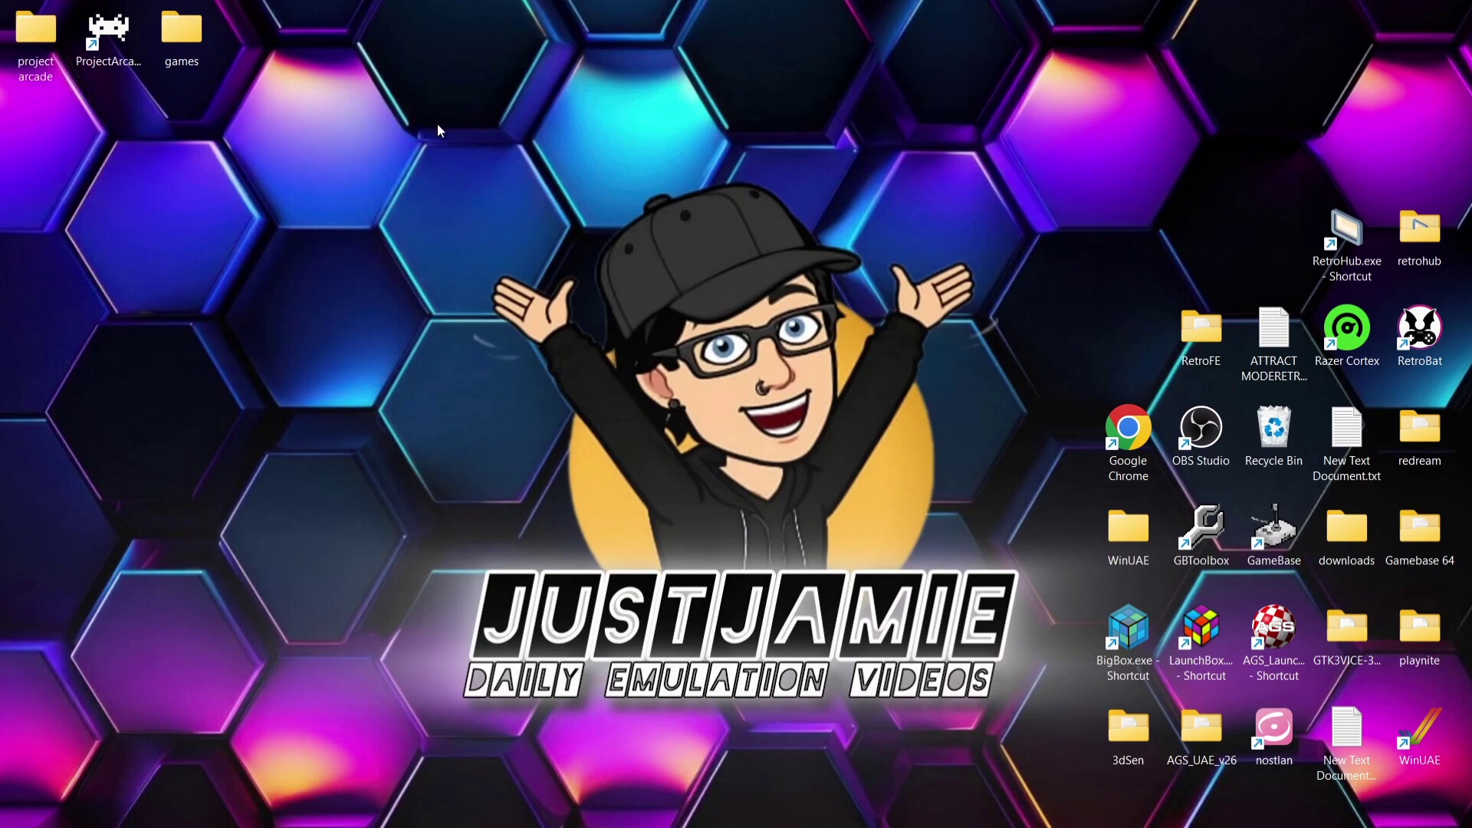
right_click(118, 38)
left_click(168, 195)
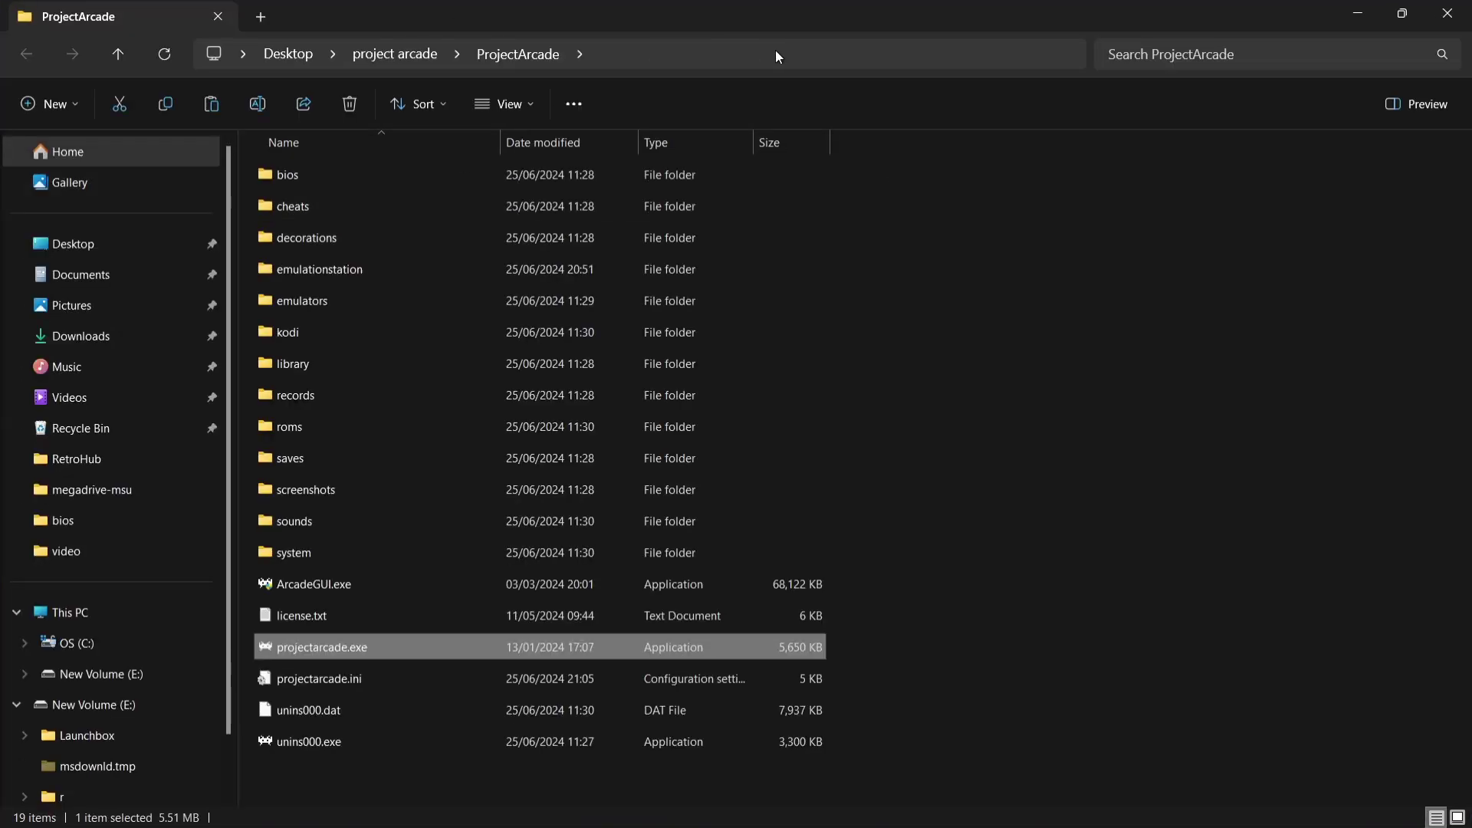
double_click(563, 6)
left_click_drag(535, 30, 962, 34)
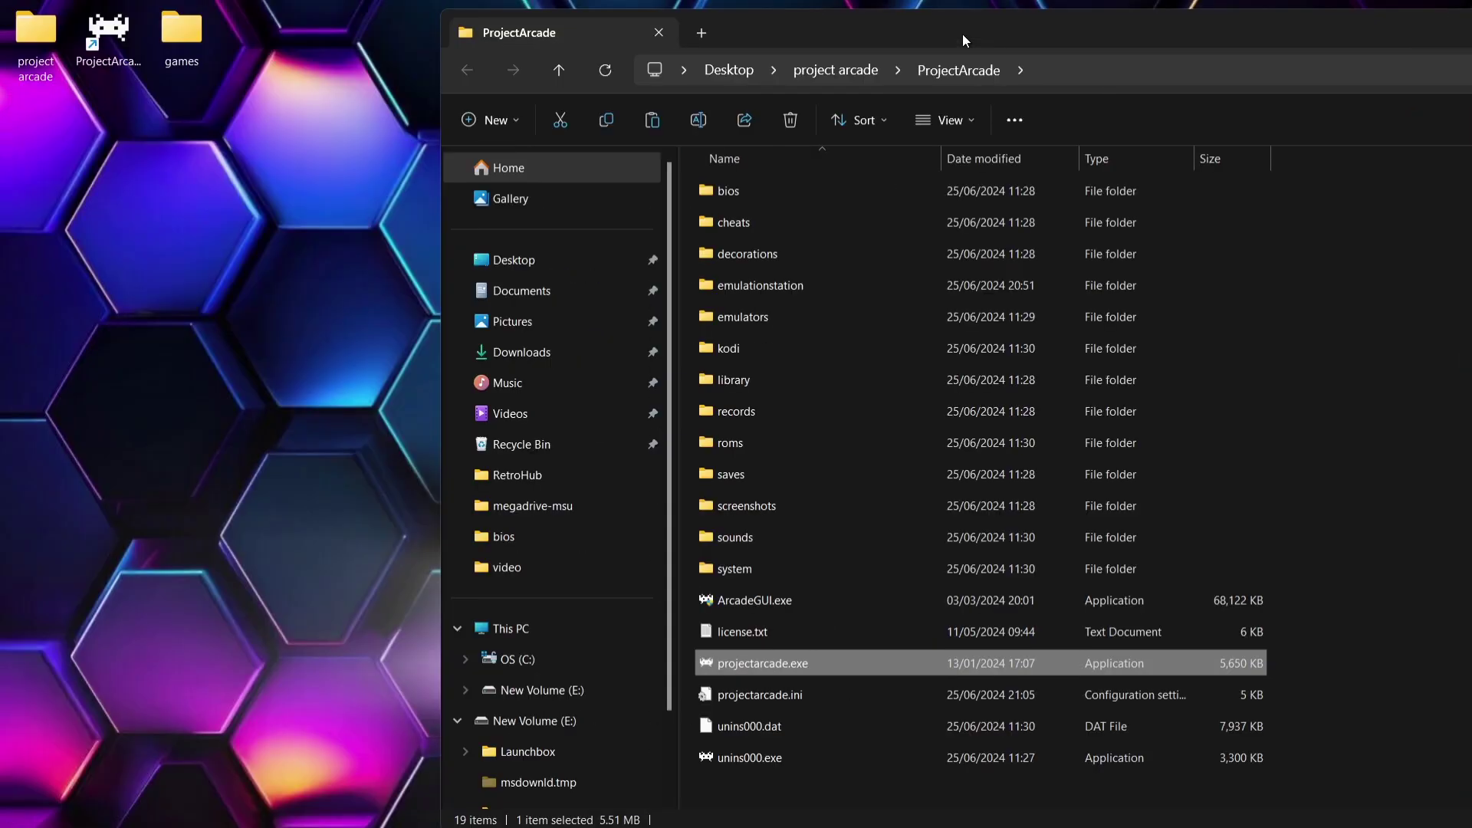
Step: Open roms, then its mame subfolder, and restore the window beside the desktop
left_click(820, 434)
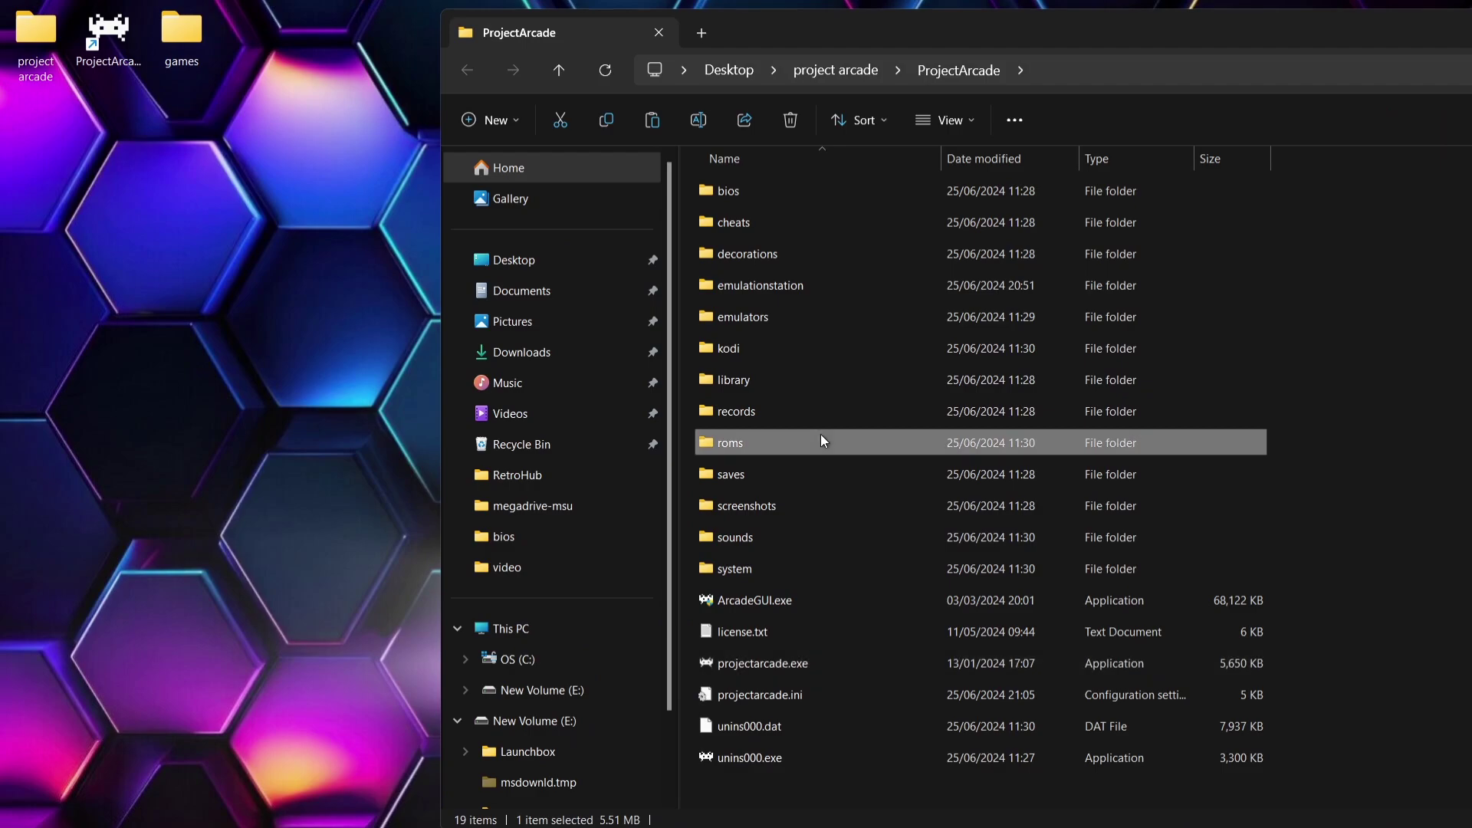
right_click(821, 433)
left_click(777, 440)
right_click(775, 438)
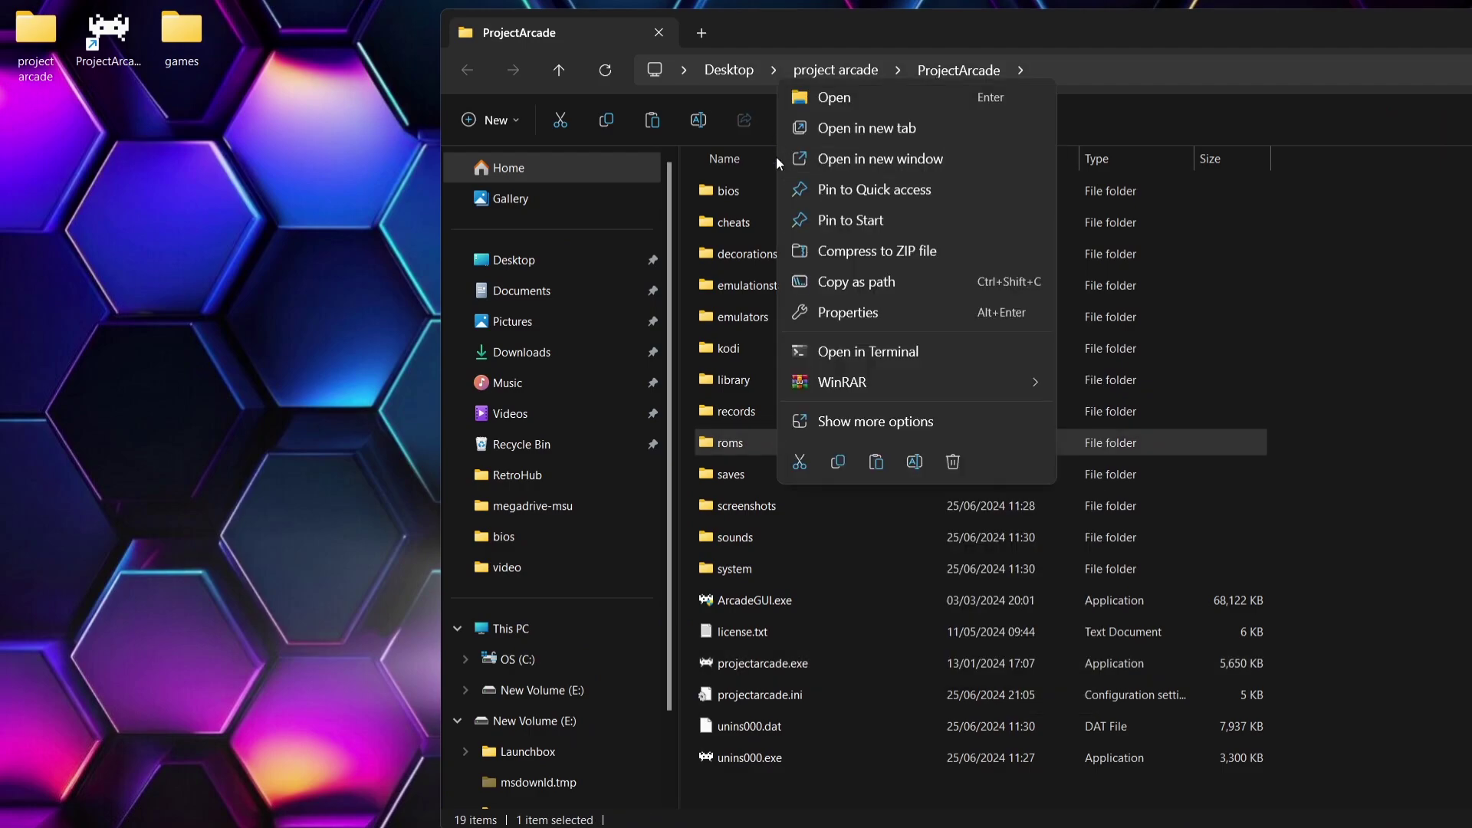
double_click(757, 446)
double_click(811, 33)
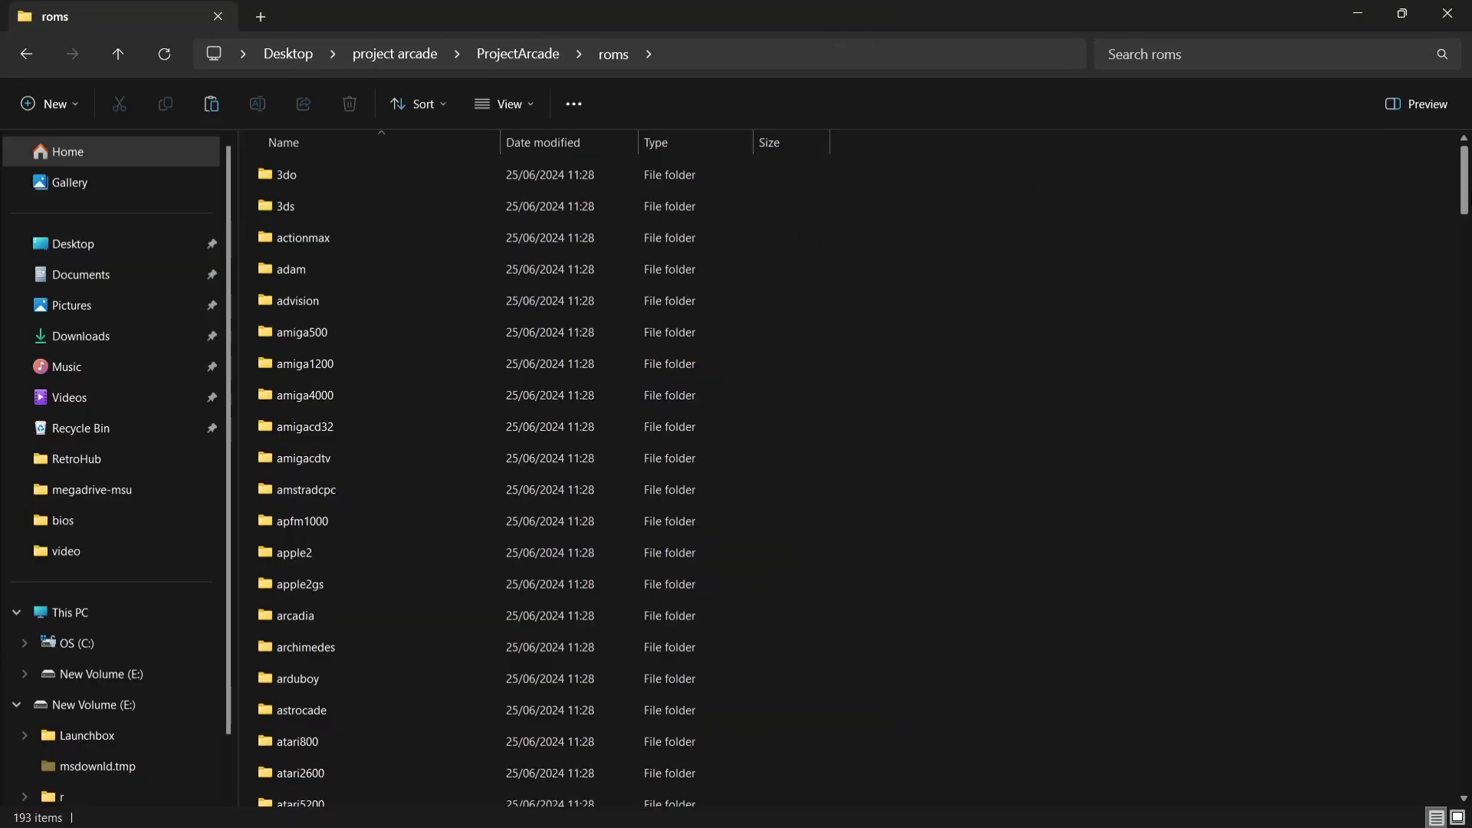
left_click_drag(1464, 180, 1460, 443)
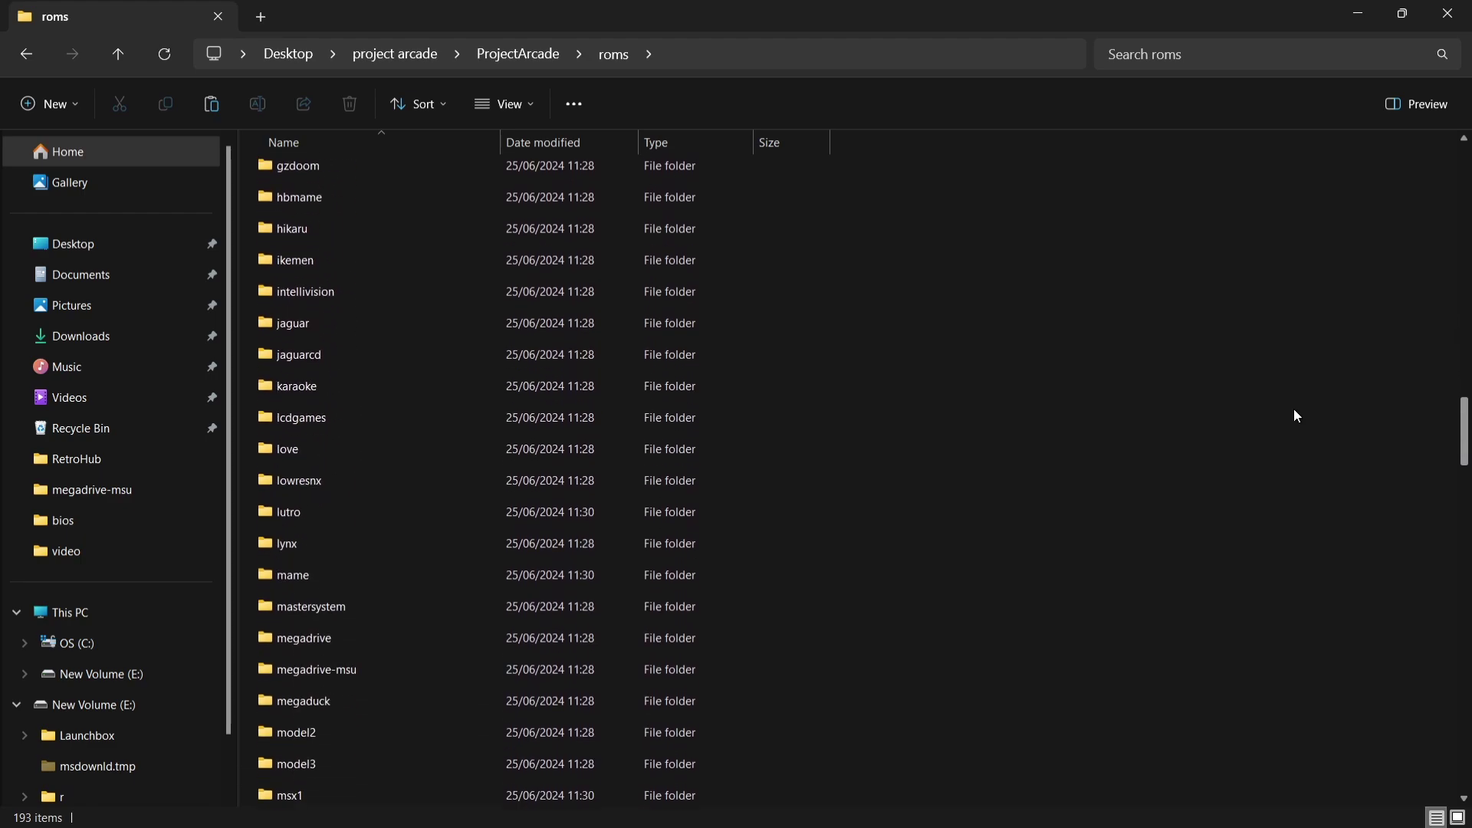
double_click(328, 575)
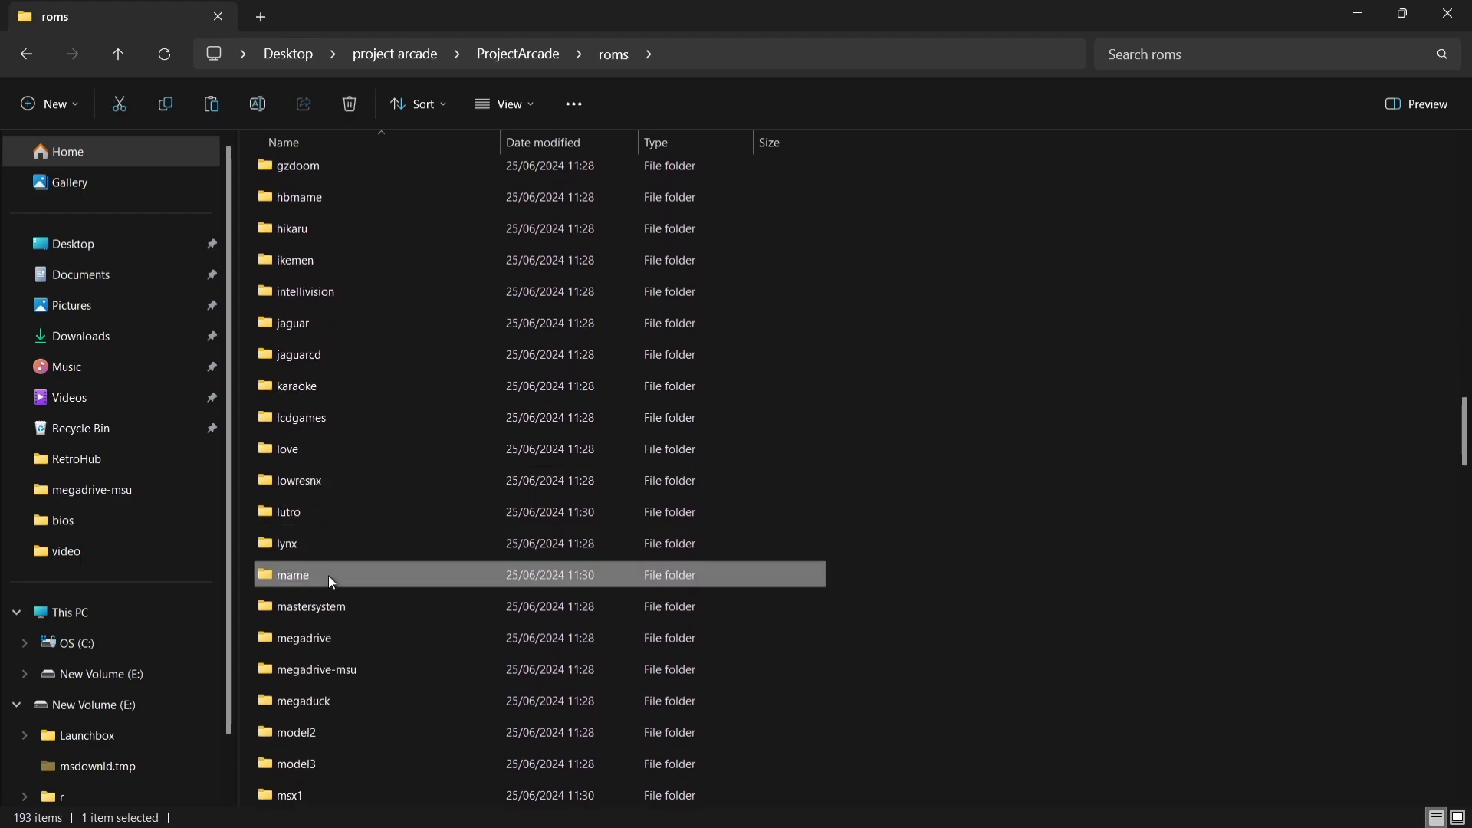
double_click(491, 1)
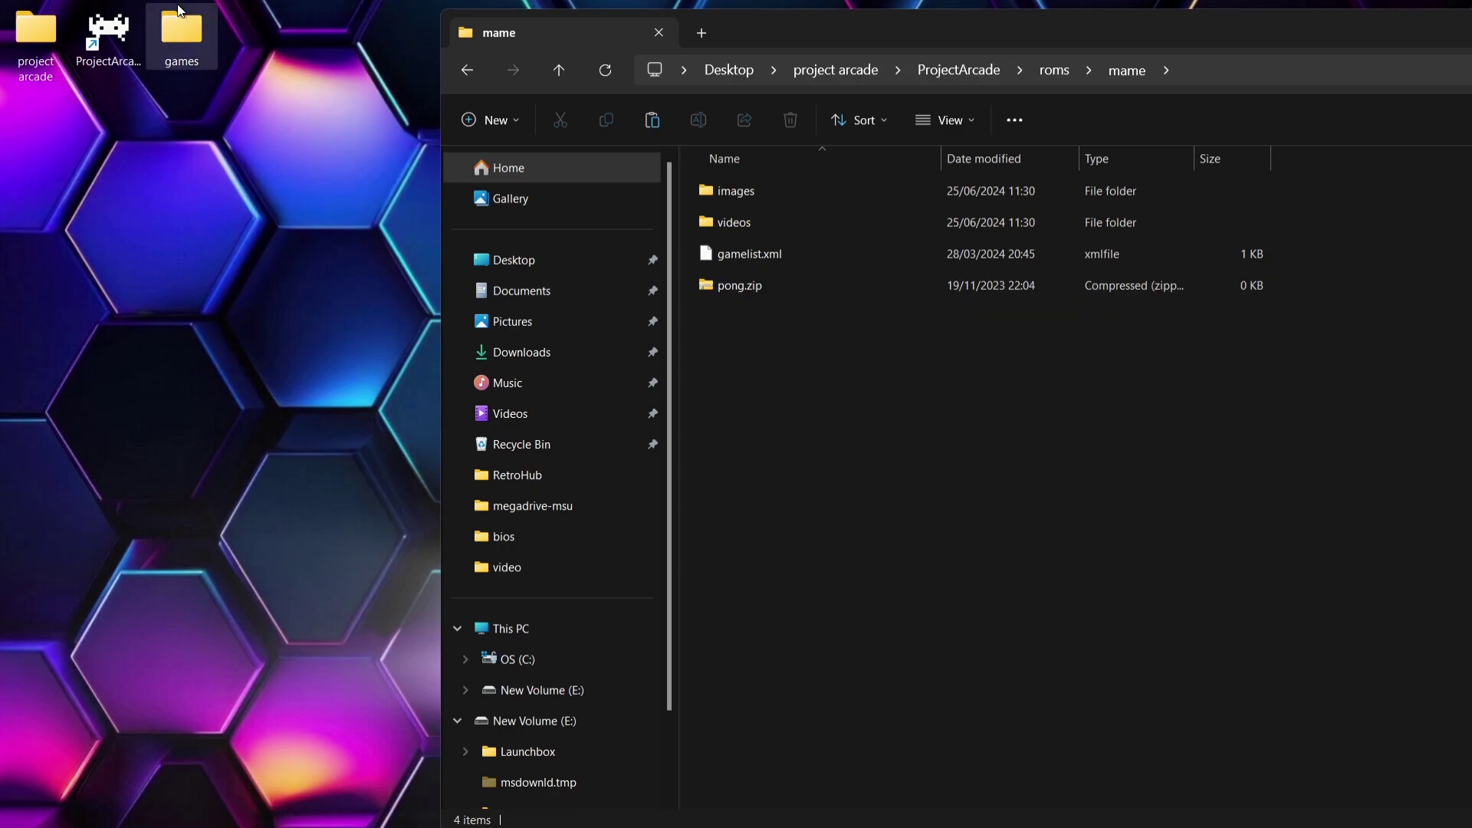
Step: Drag goldnaxe.zip, mercs.zip and shinobi.zip from the games folder into roms\mame
double_click(194, 37)
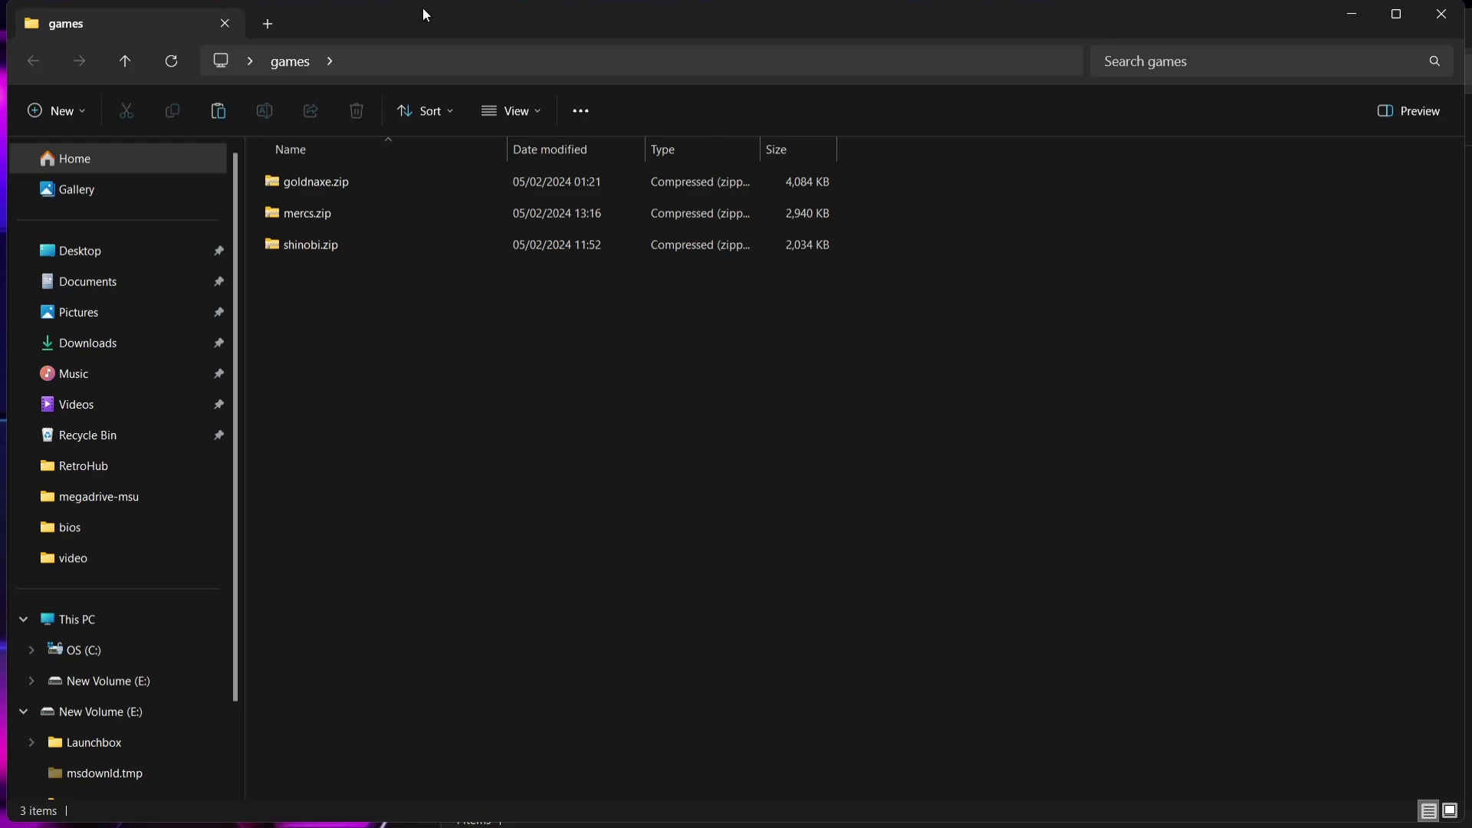
left_click_drag(422, 8, 769, 403)
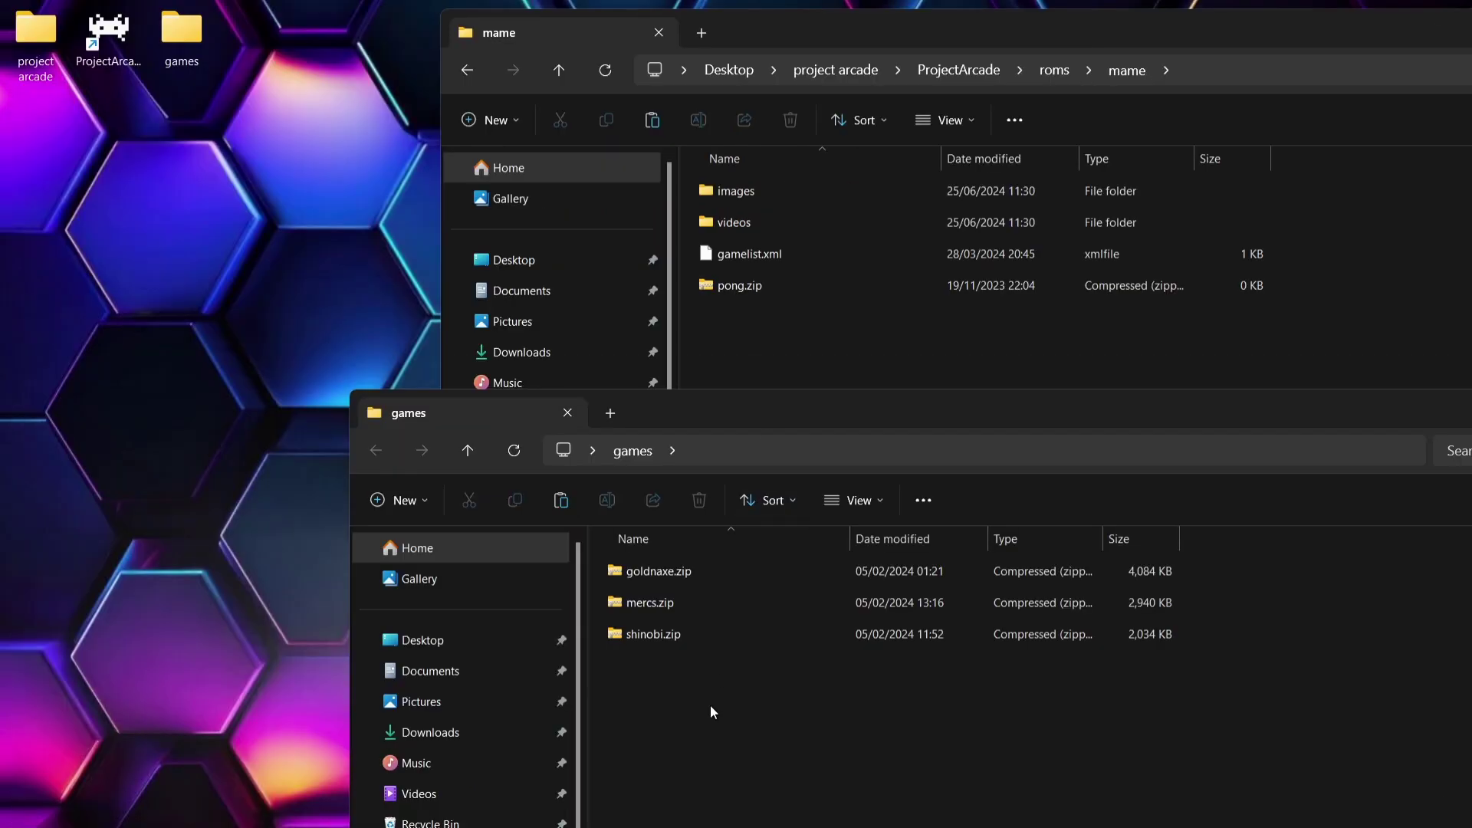
left_click_drag(710, 705, 638, 508)
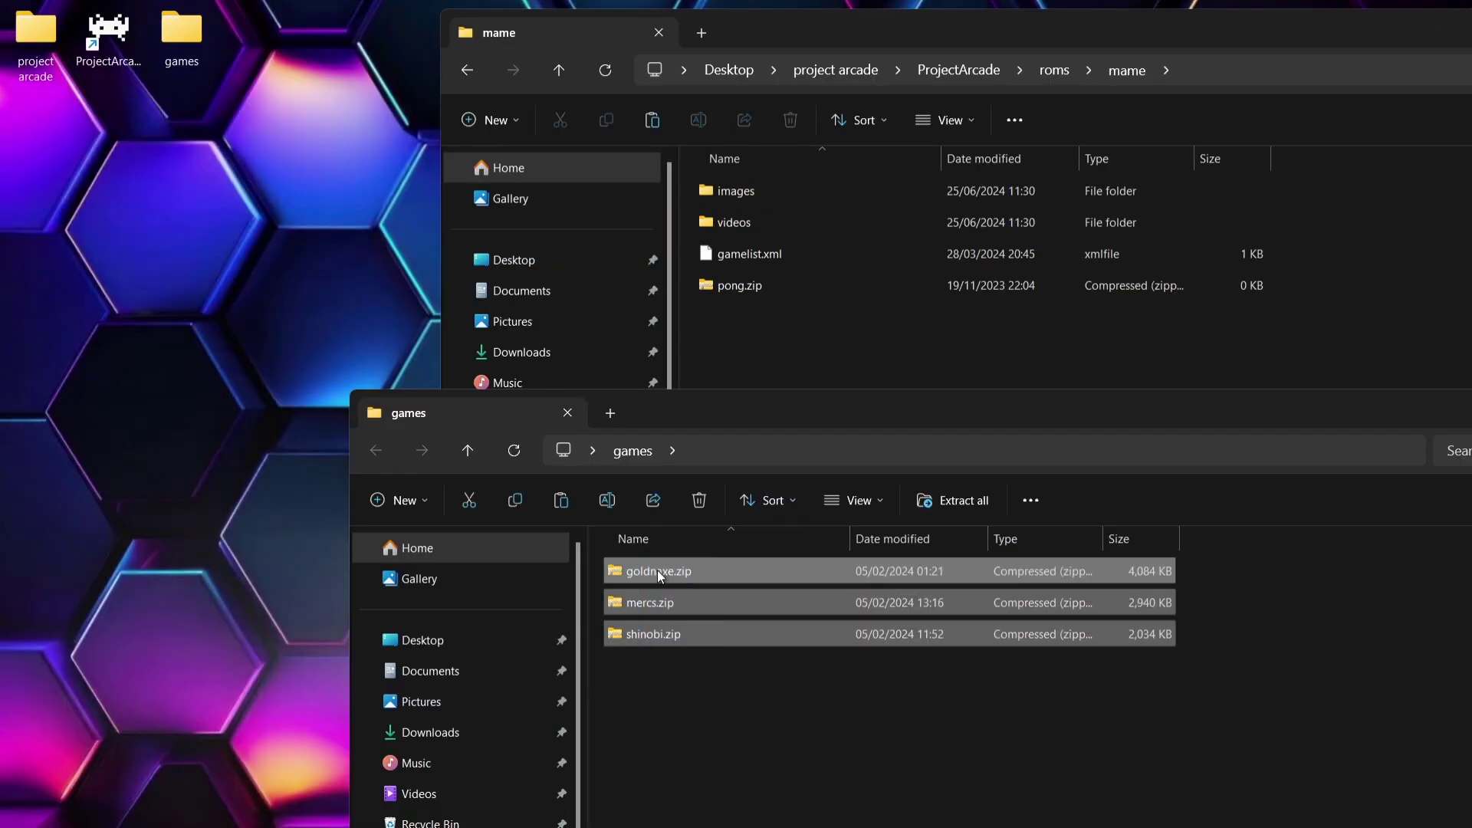
left_click_drag(656, 569, 807, 349)
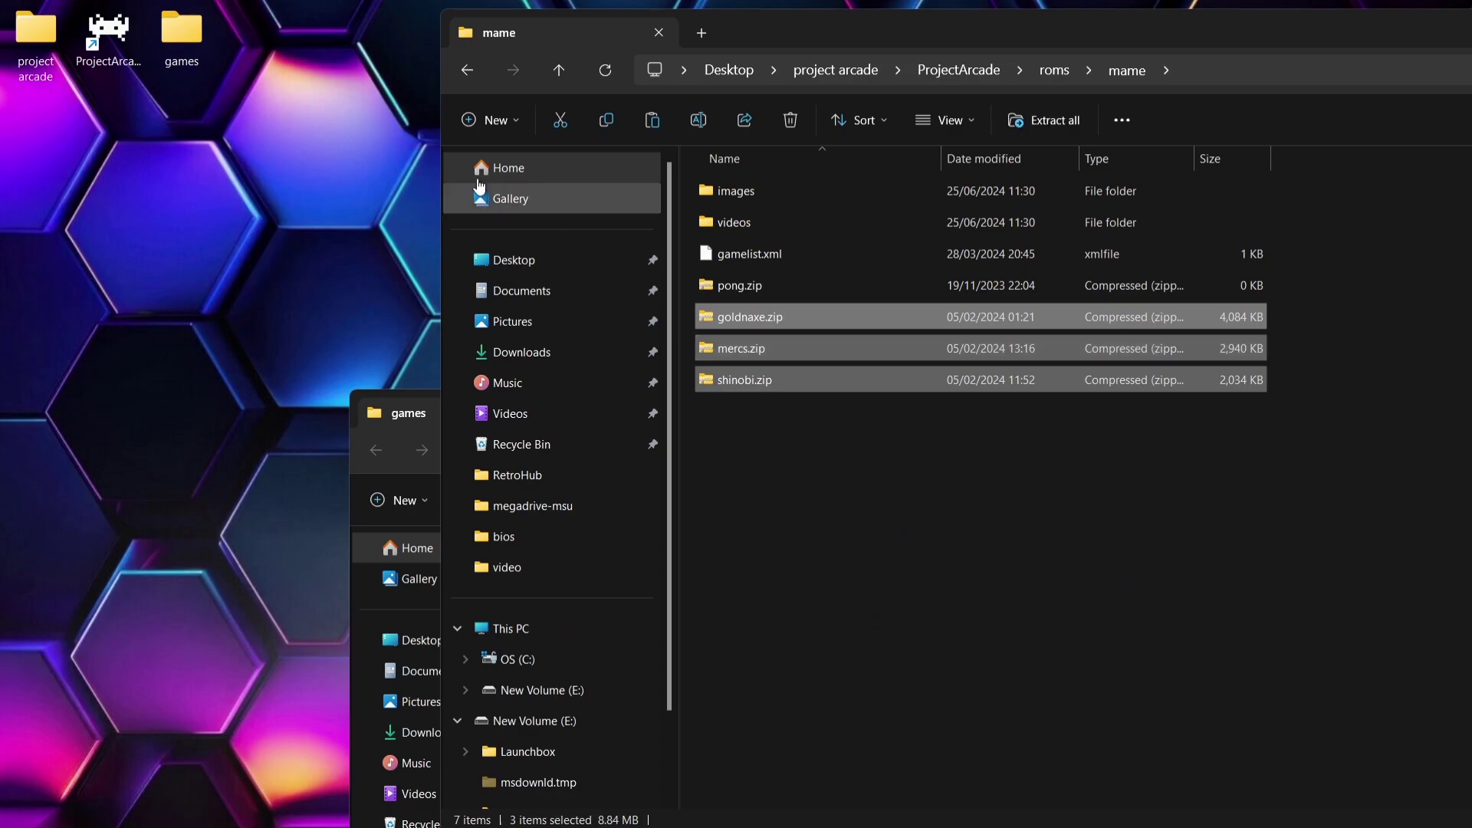
Step: Go back up to the ProjectArcade folder and select the bios folder
left_click(467, 72)
left_click(467, 71)
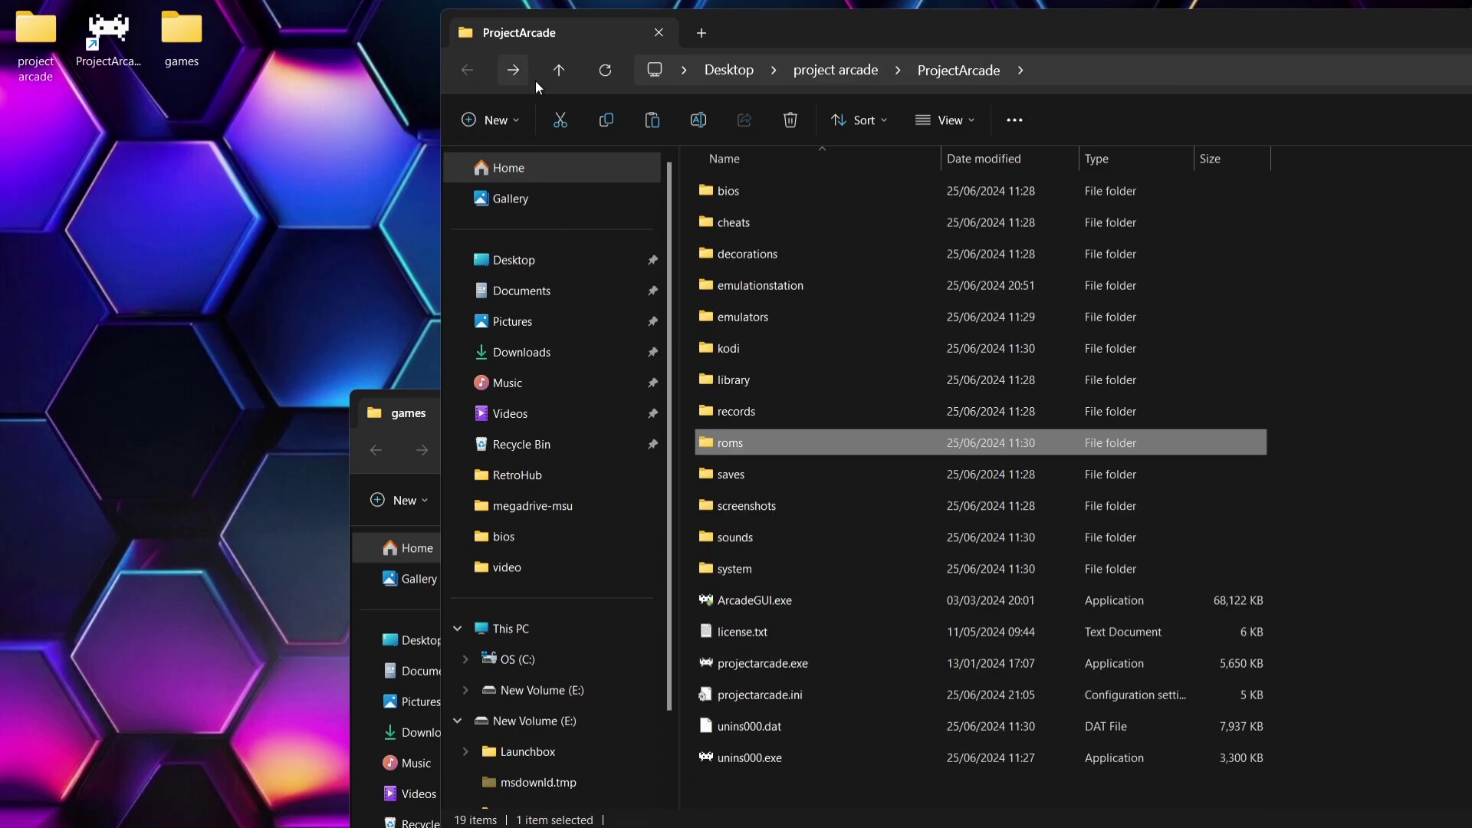
left_click(821, 199)
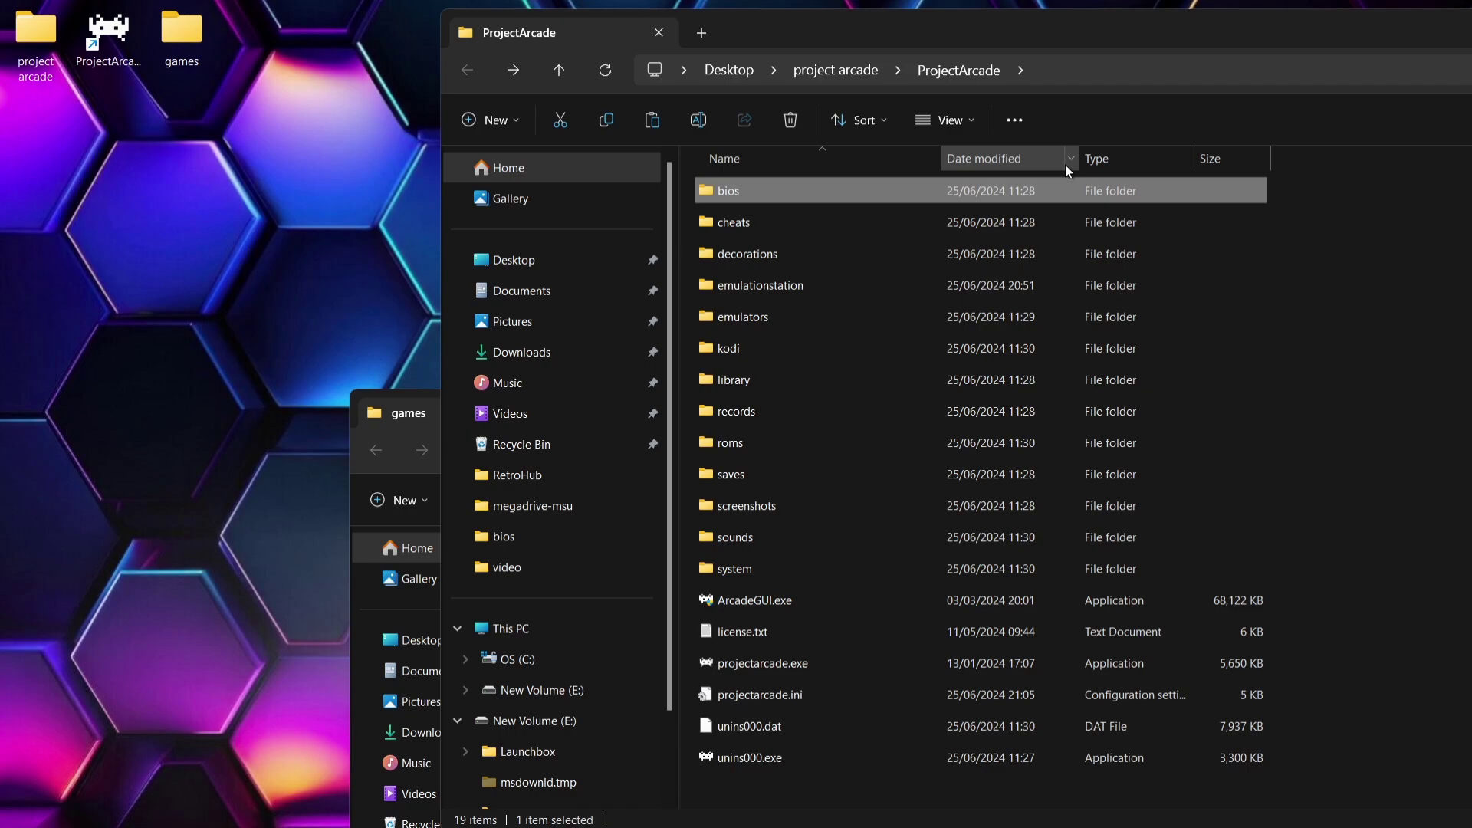
Step: Browse into bios\mame\samples in a maximized window, confirm it is empty, and close it
double_click(793, 192)
double_click(788, 33)
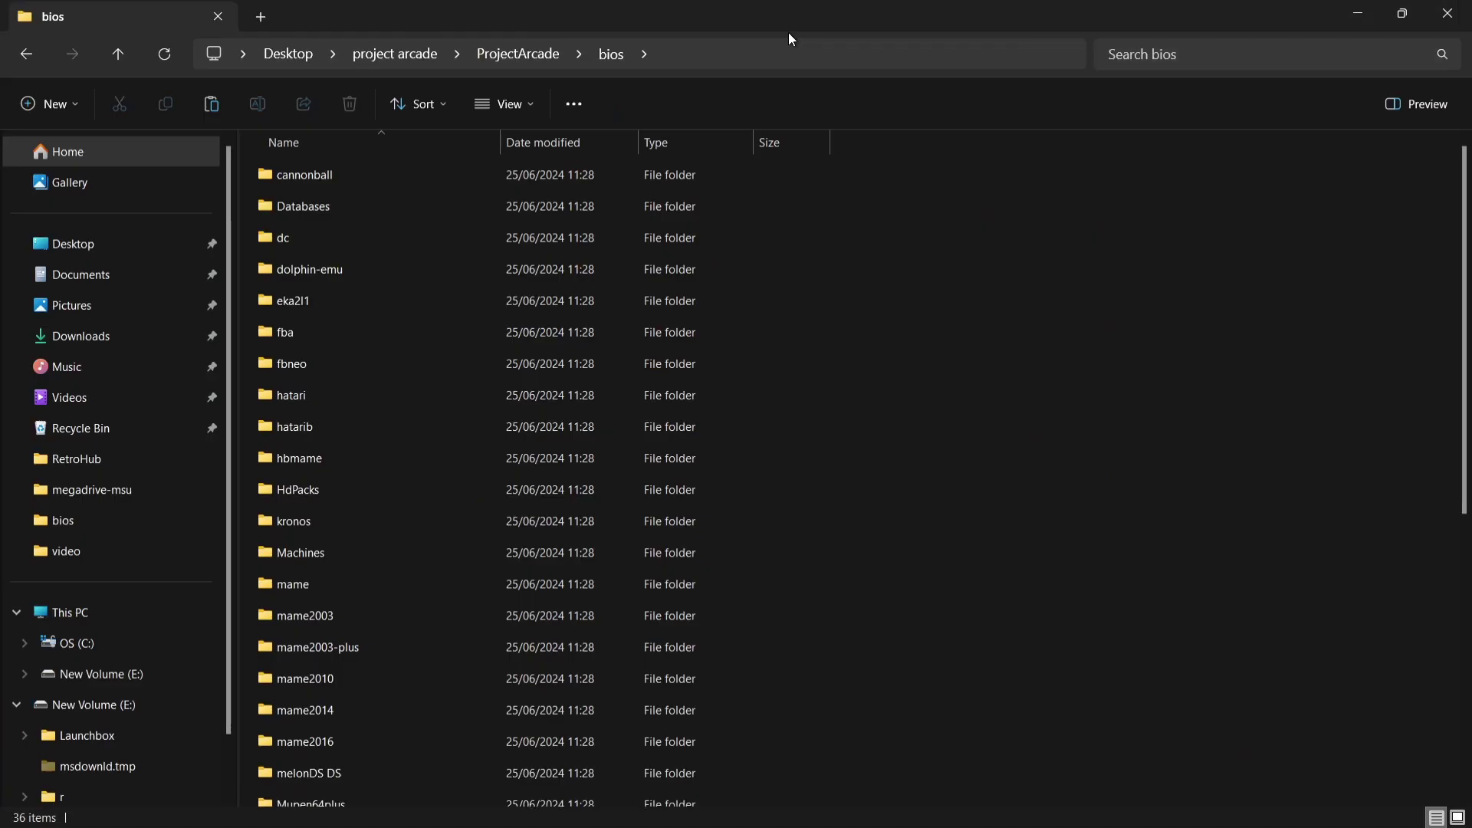
scroll(897, 308, "down", 2)
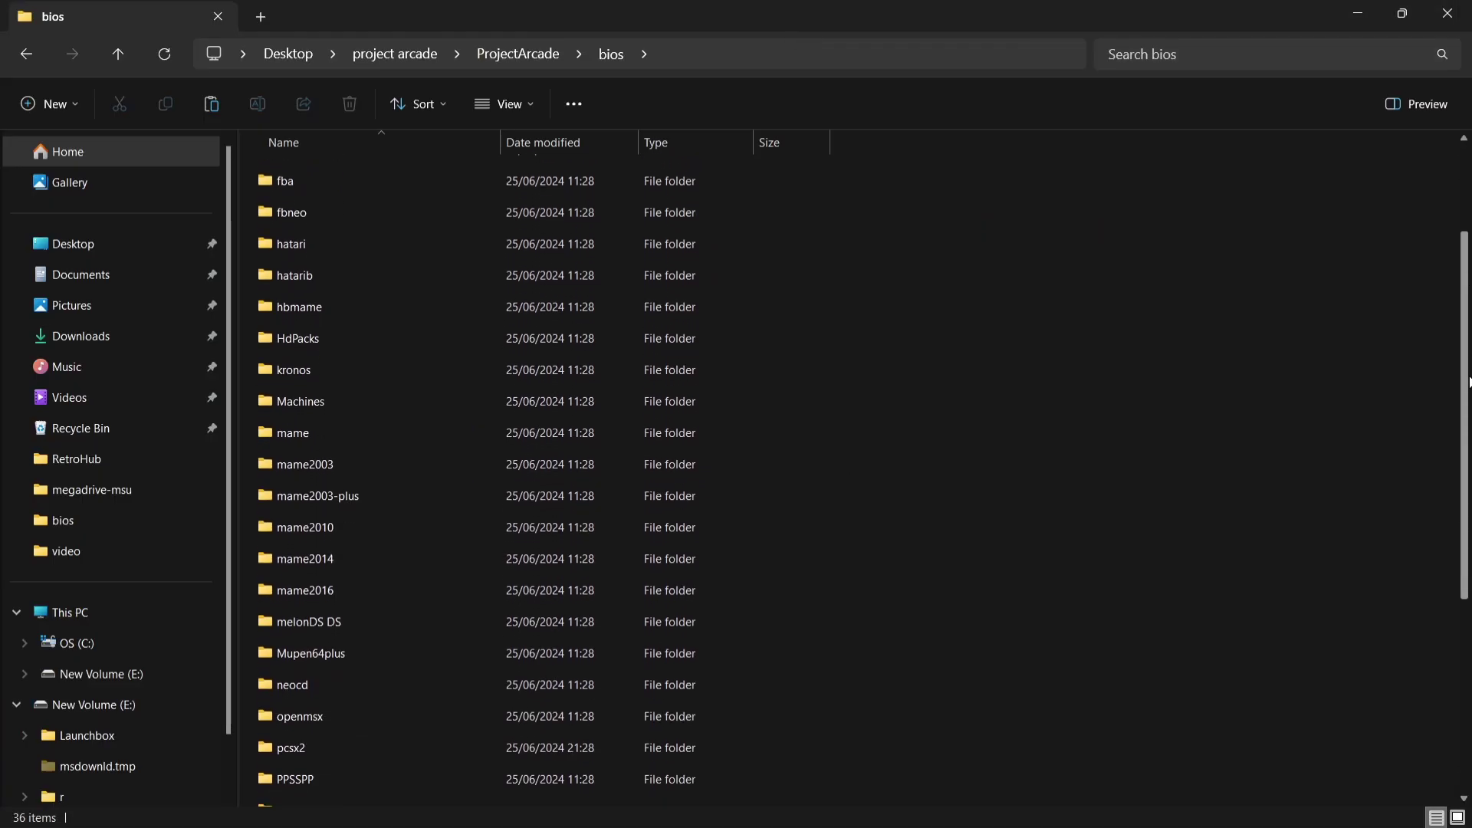
left_click(299, 417)
double_click(300, 419)
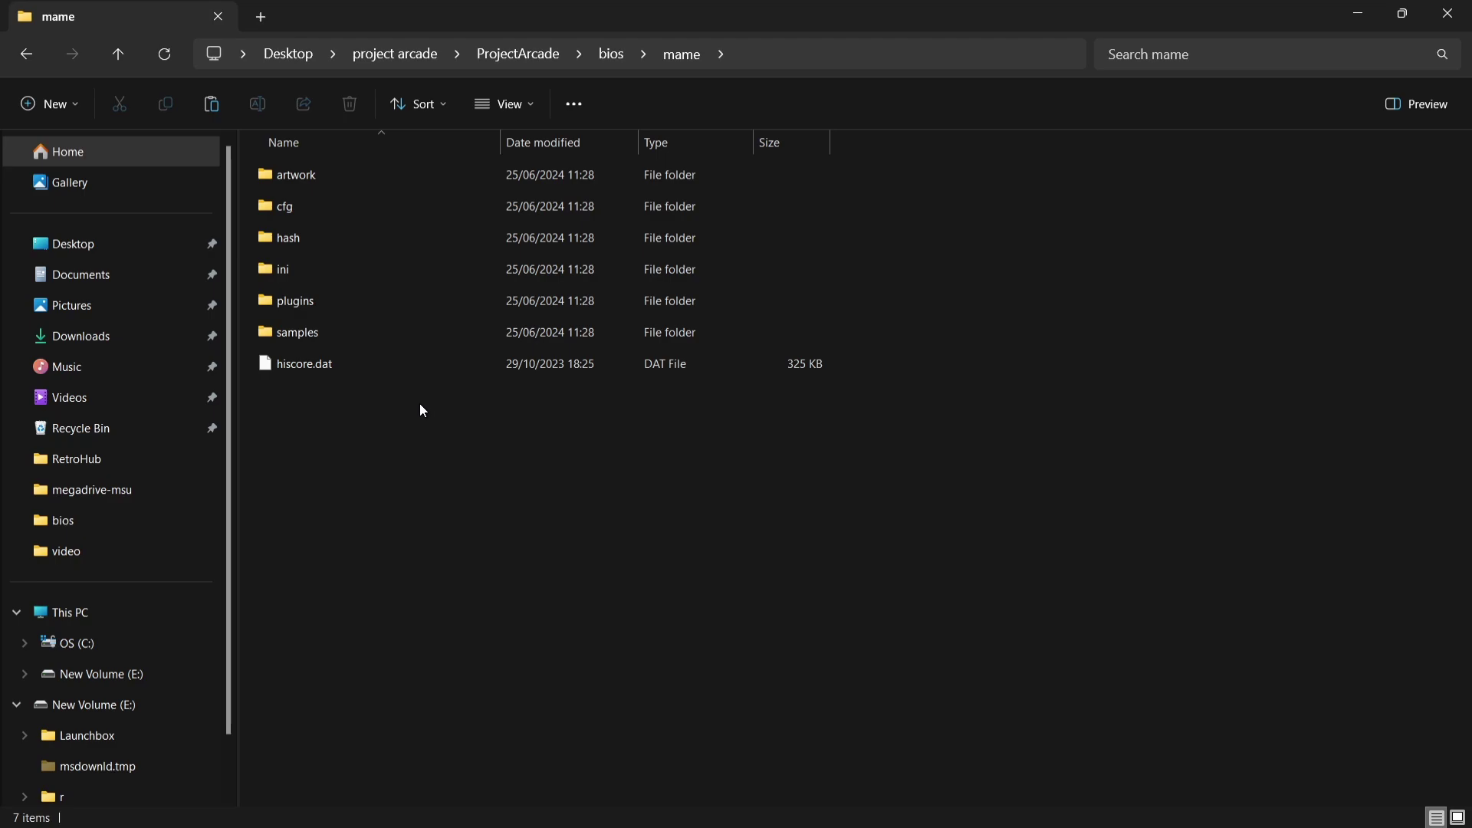
key("s")
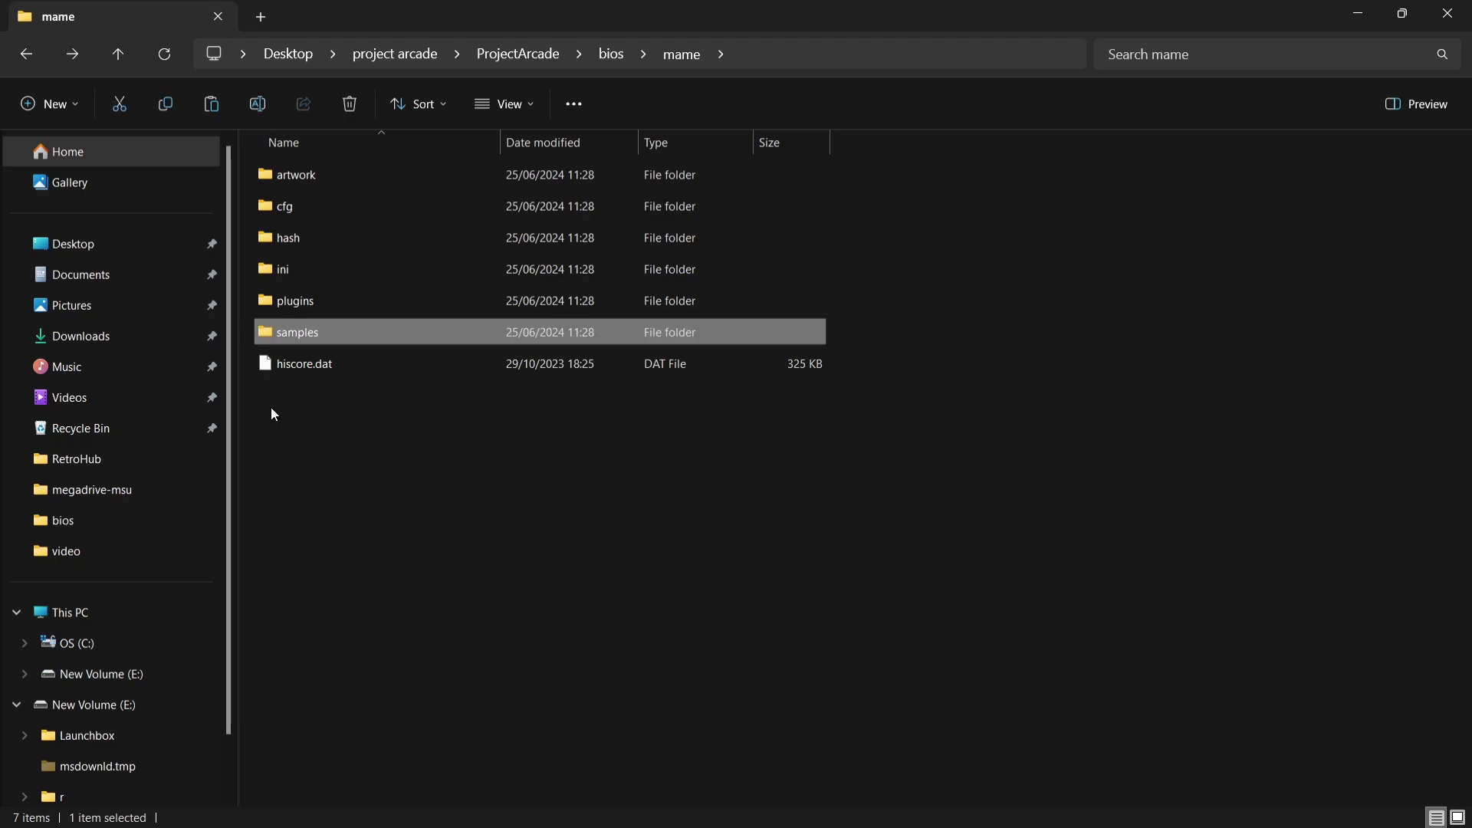
double_click(320, 327)
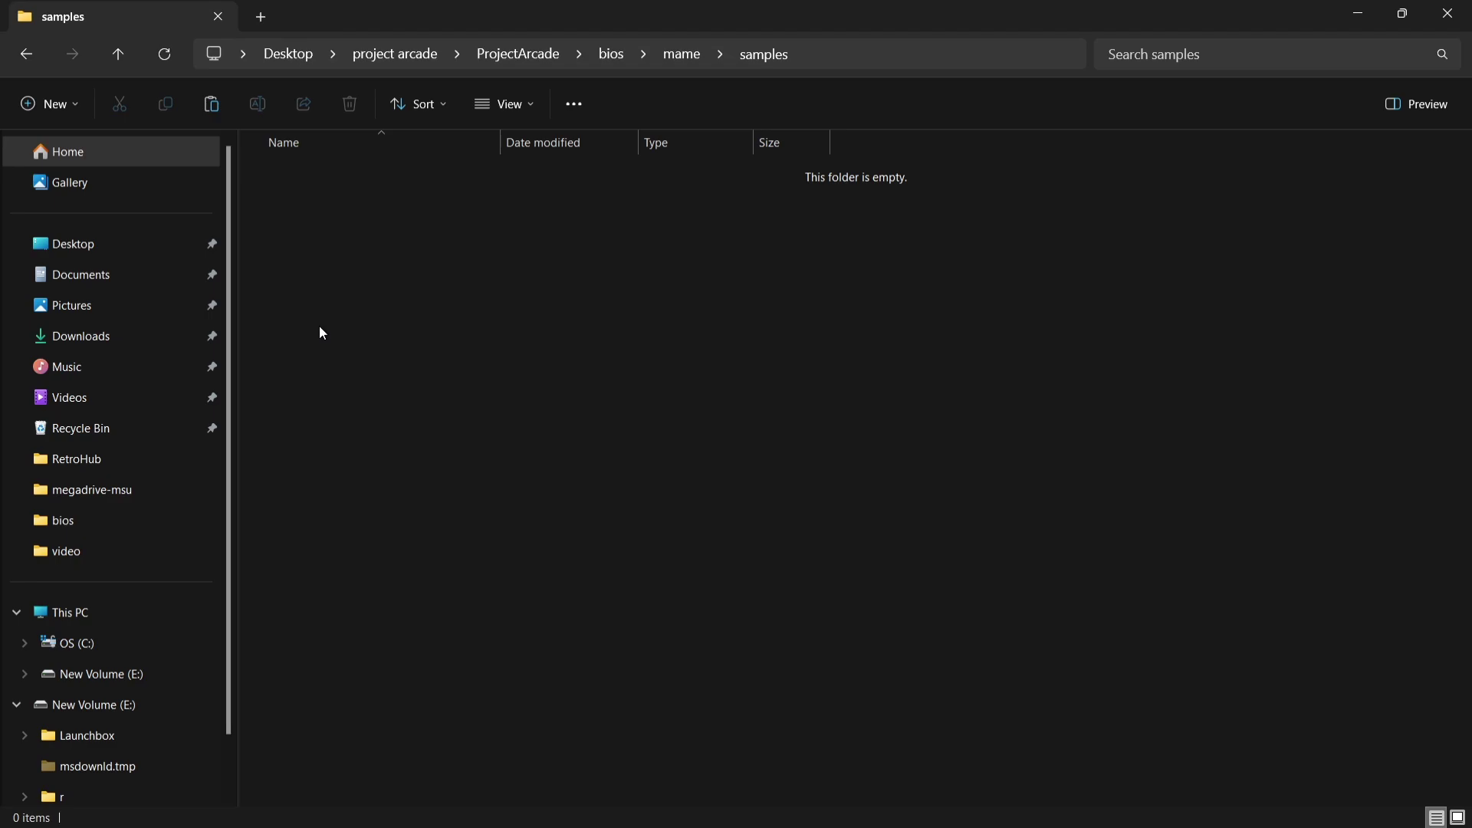
left_click(1447, 13)
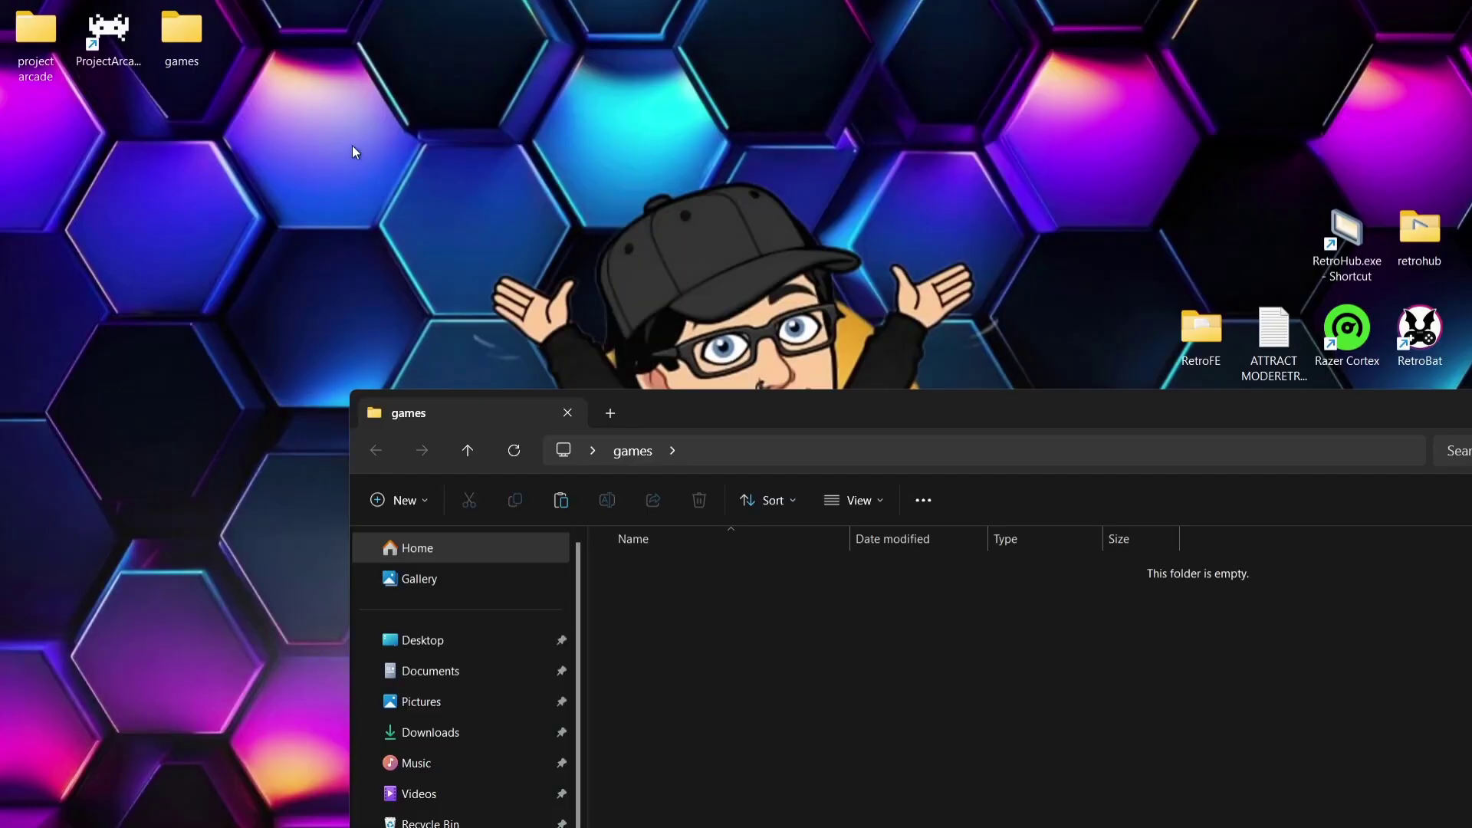
Step: Launch ProjectArcade, enter the MAME list with goldnaxe, mercs and Pong, and bring up the main menu
double_click(108, 34)
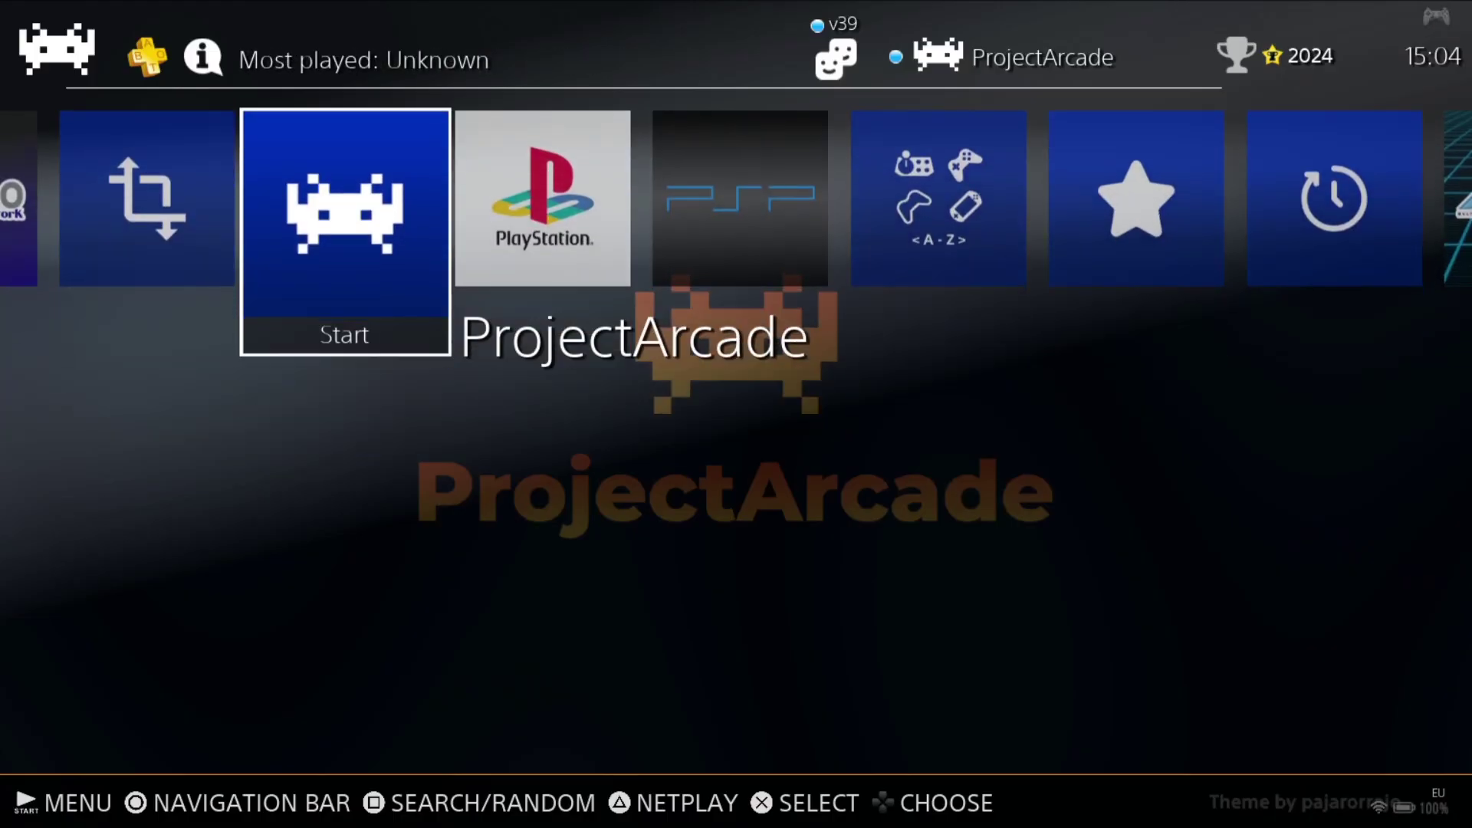
key("Left")
key("Left")
key("Left")
key("Left")
key("Left")
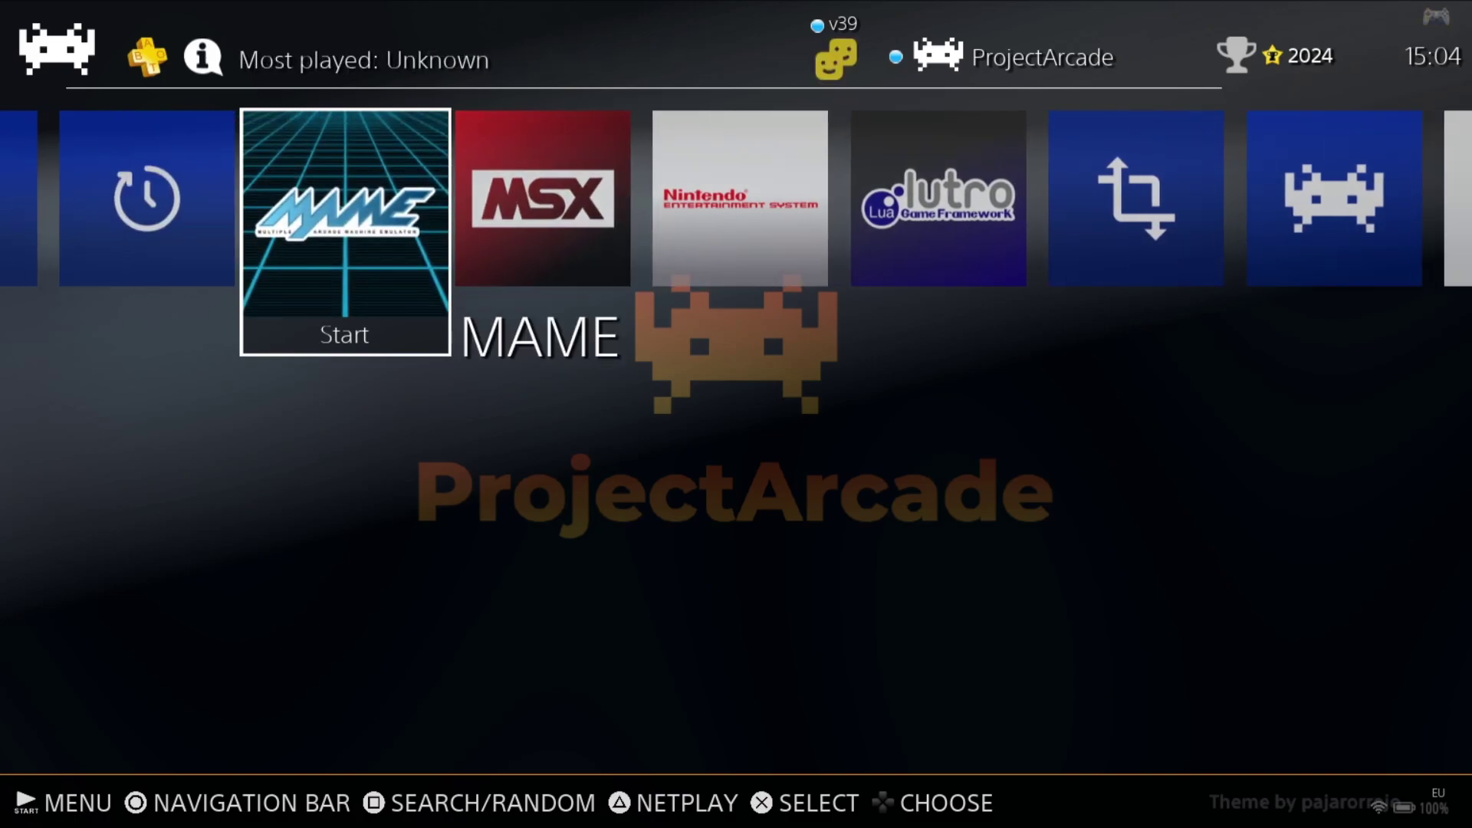
key("Return")
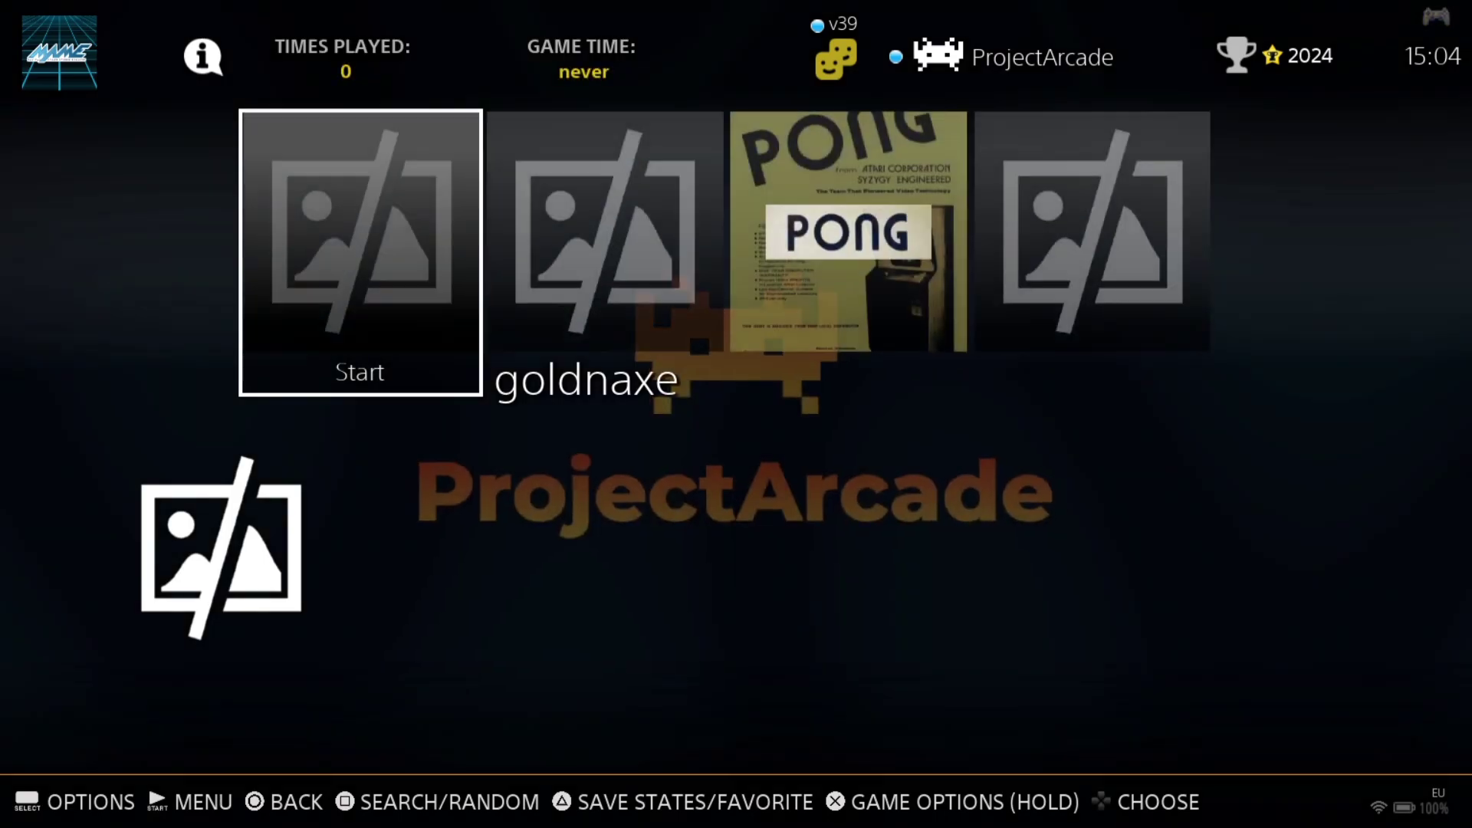
key("Right")
key("Right")
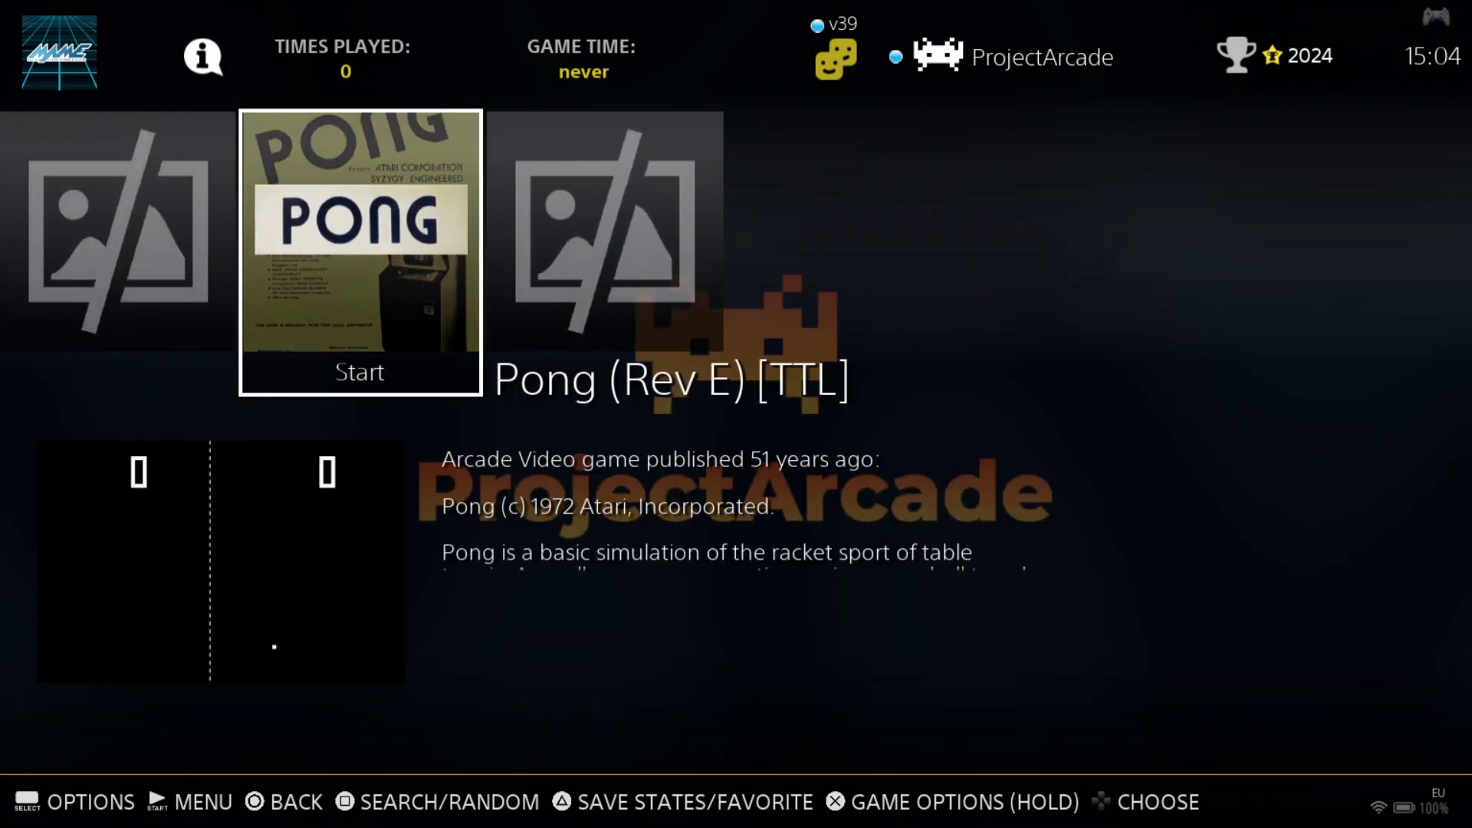
key("Left")
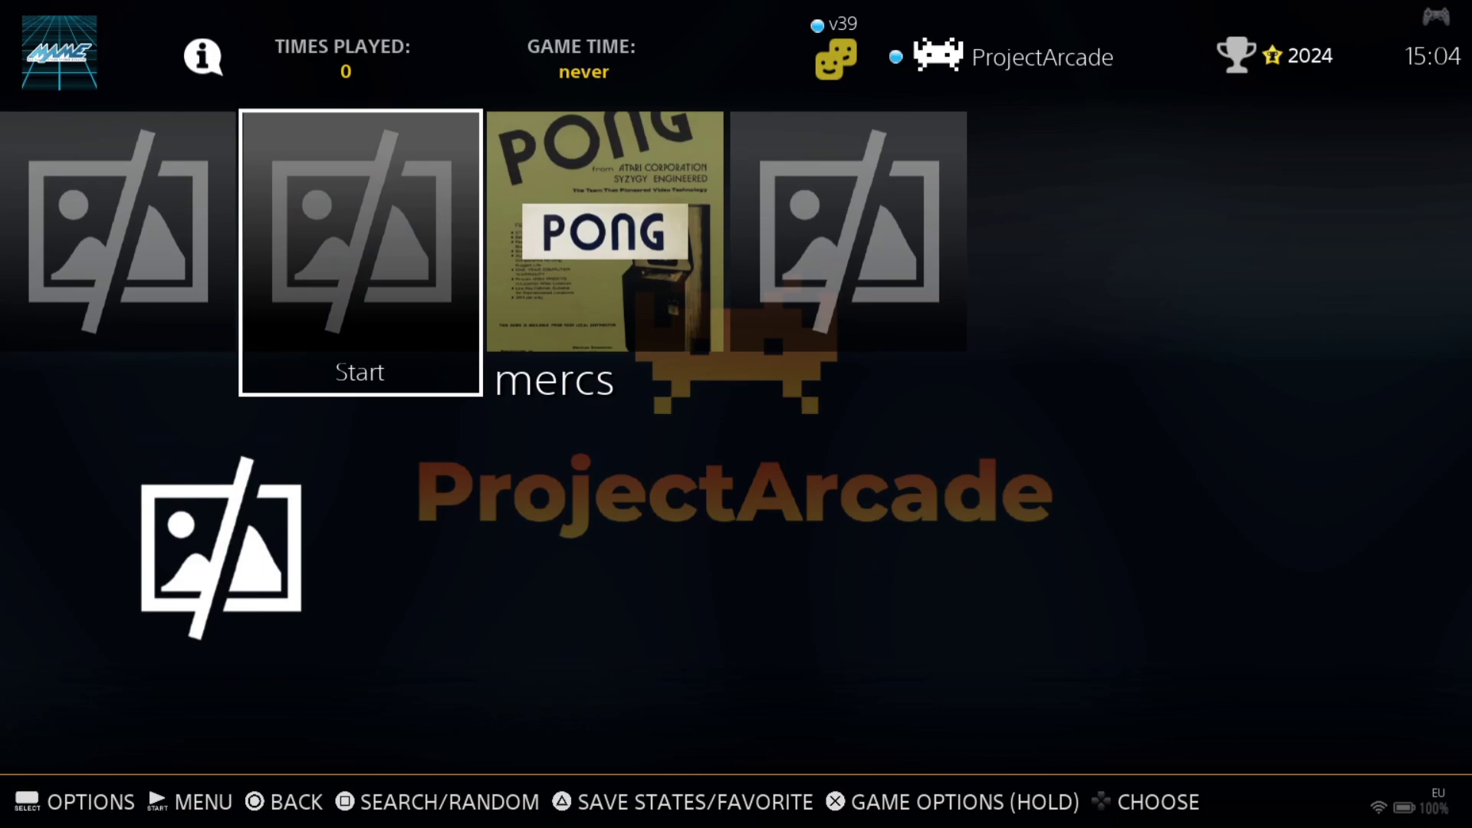
key("Return")
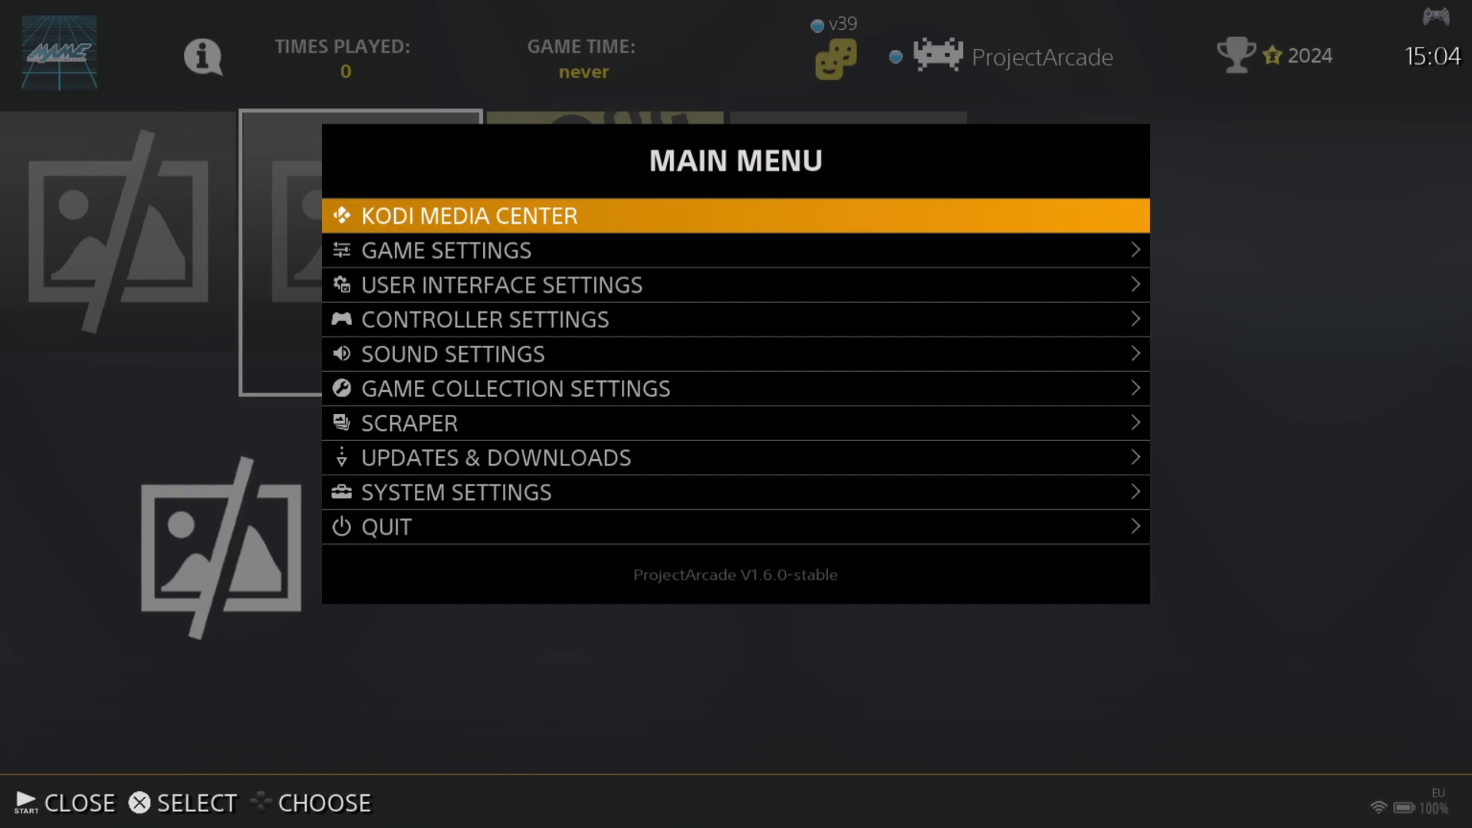
Step: Open the scraper options and review the ScreenScraper account username and password settings
key("Down")
key("Down")
key("Down")
key("Down")
key("Down")
key("Down")
key("Return")
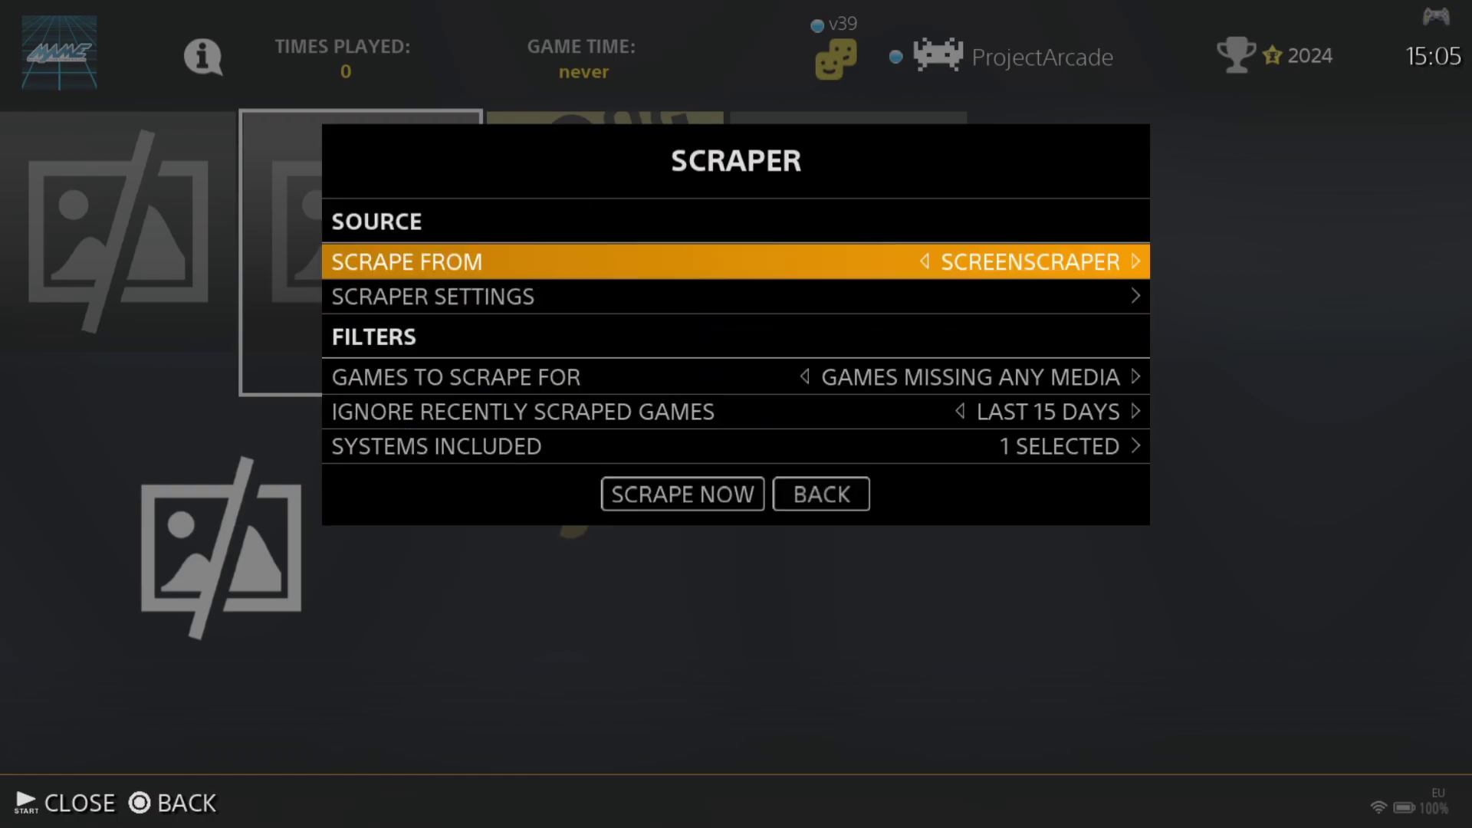
key("Down")
key("Down")
key("Up")
key("Up")
key("Down")
key("Return")
key("Up")
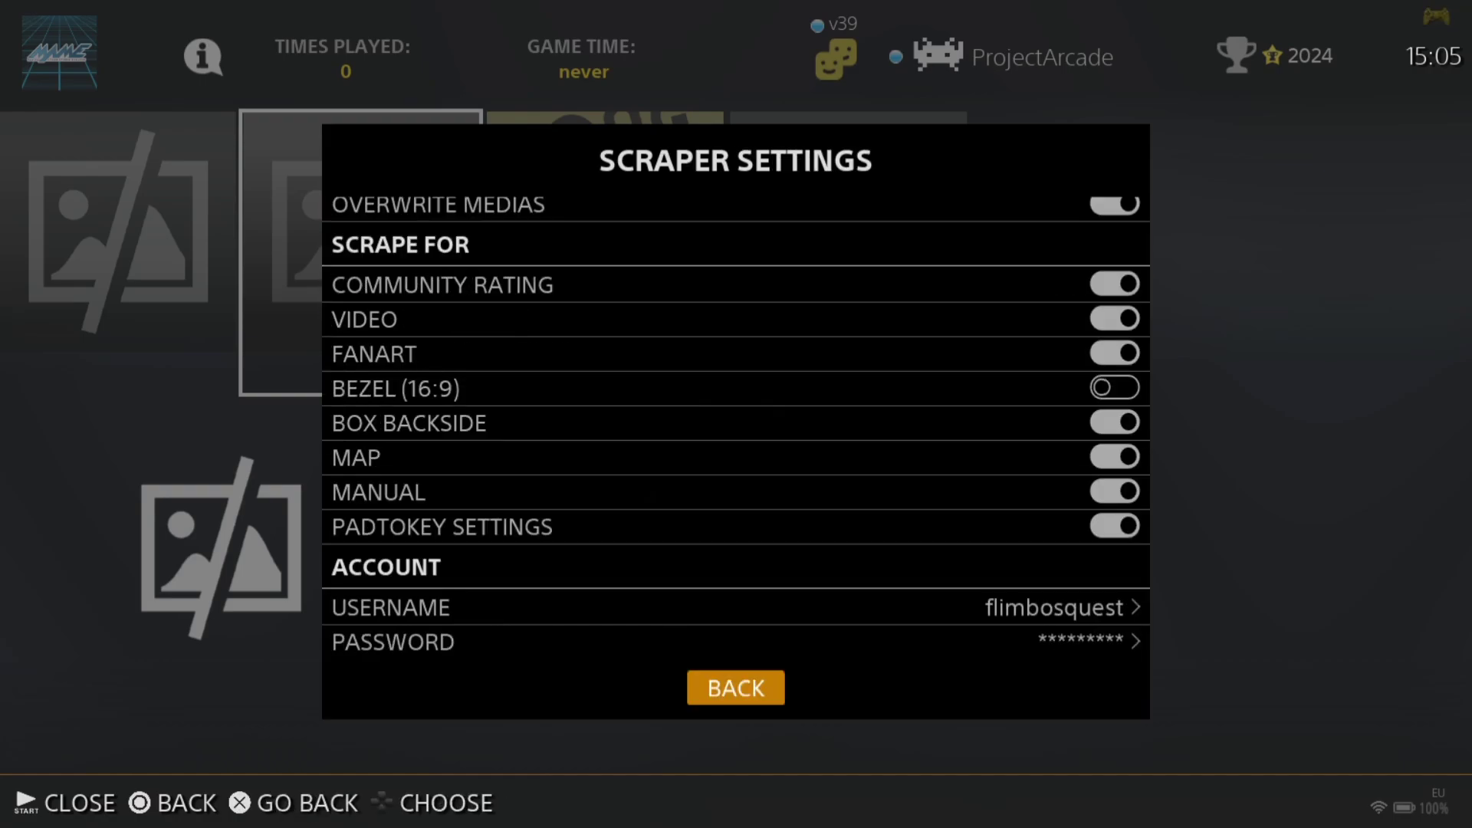
key("Up")
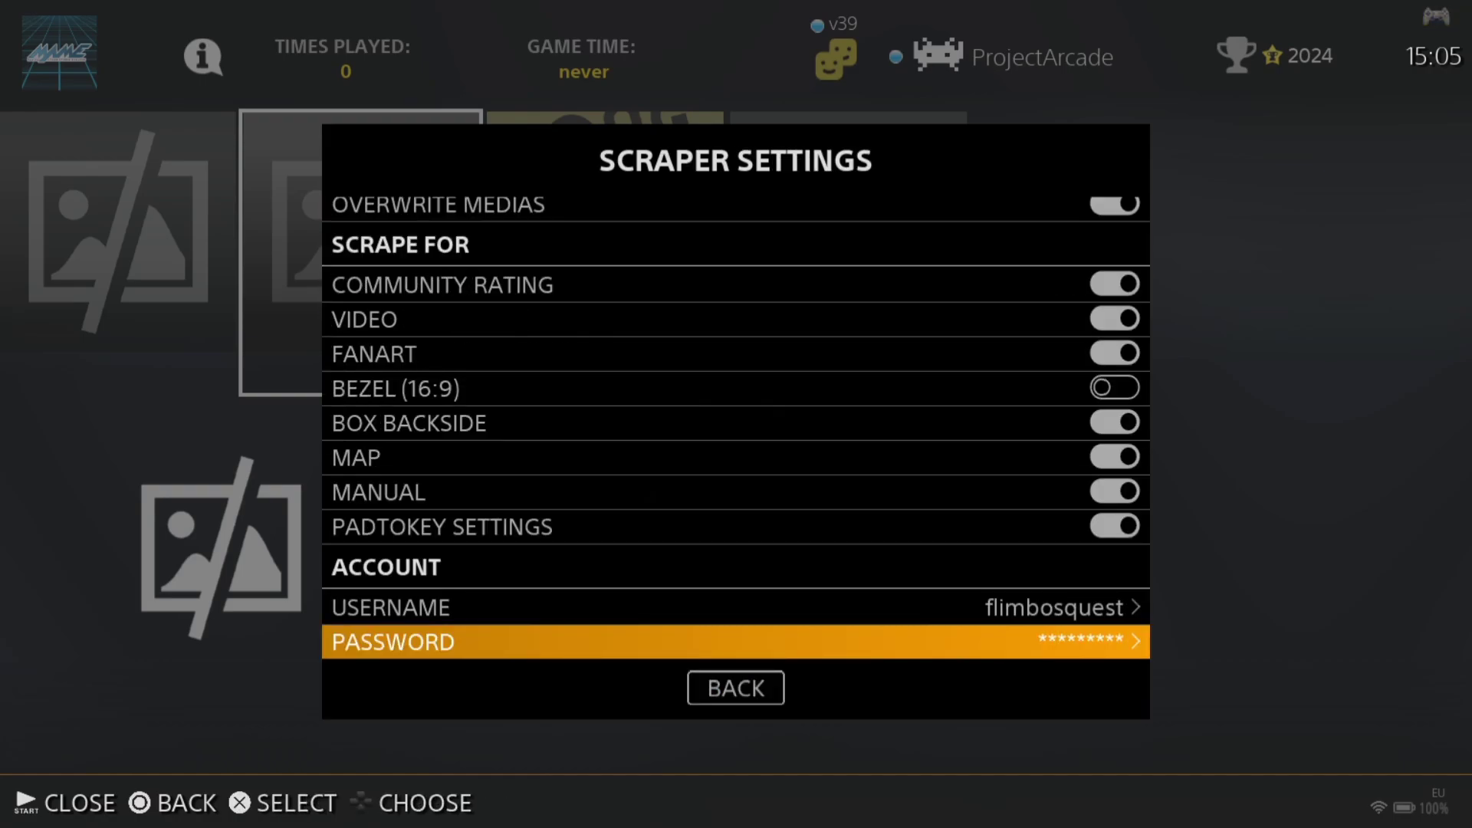
key("Up")
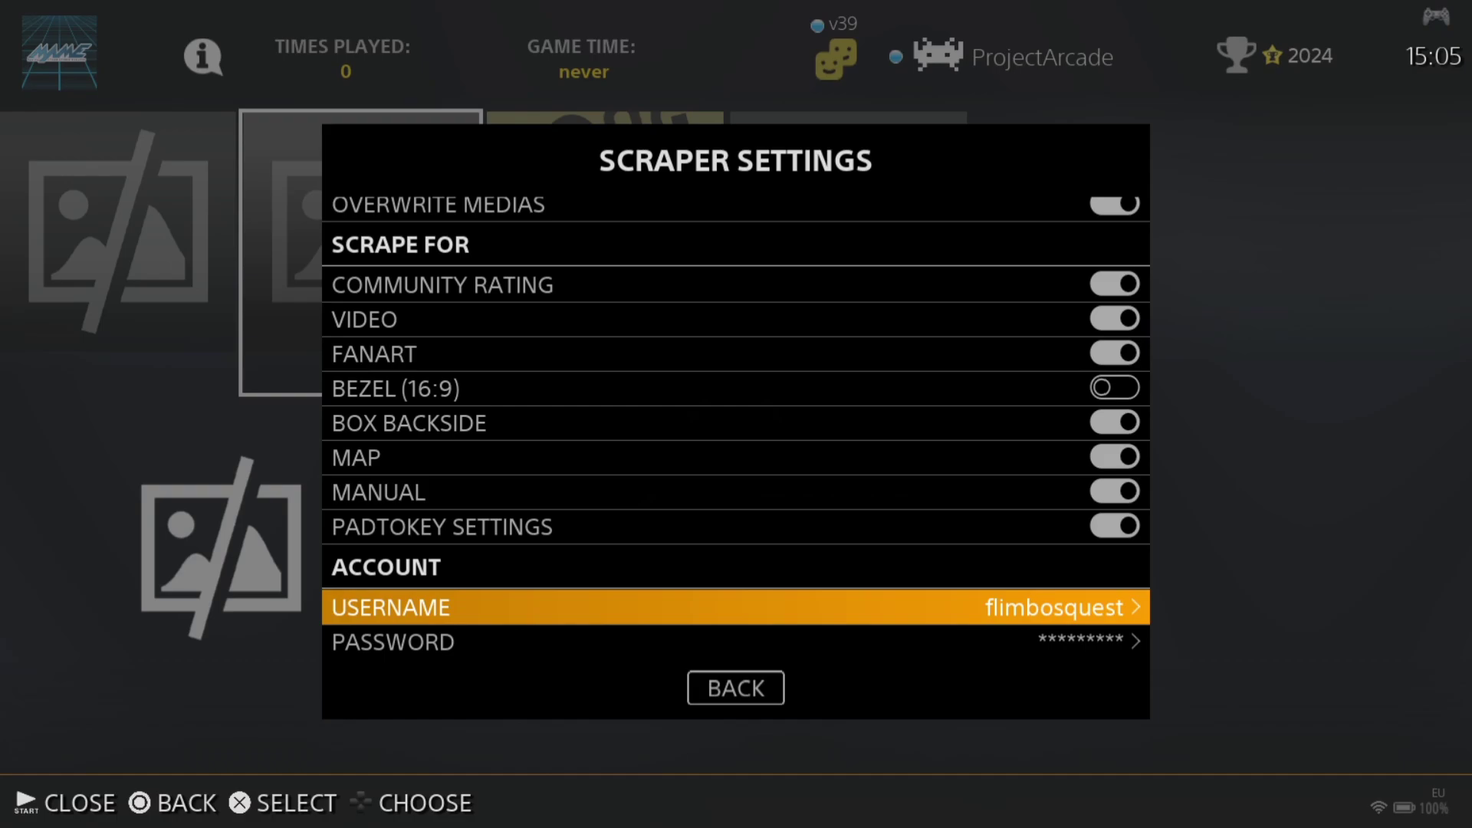
key("BackSpace")
Step: Recheck the scraper's image source settings, then run SCRAPE NOW on the MAME games
key("Up")
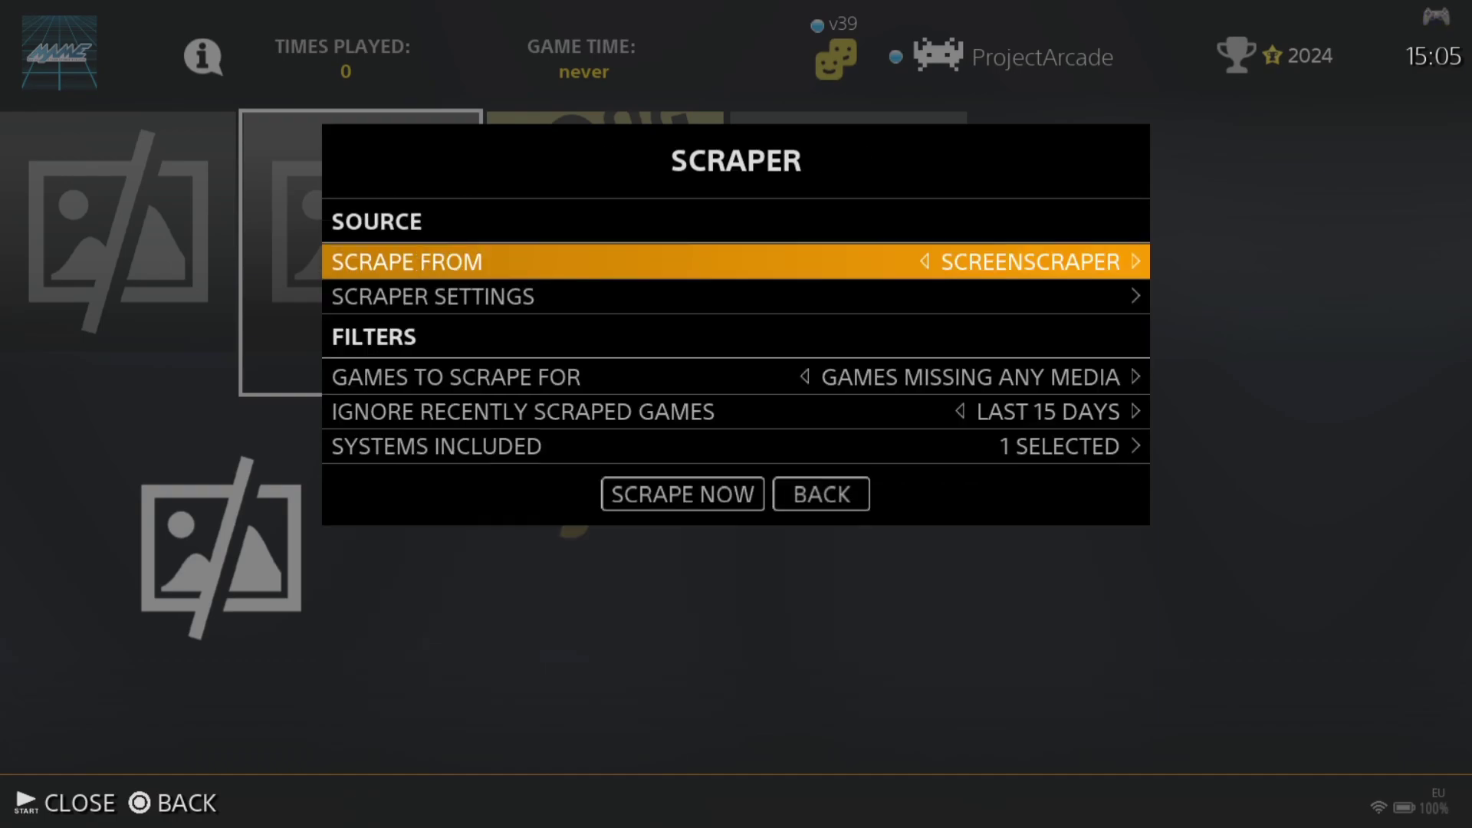
key("Down")
key("Return")
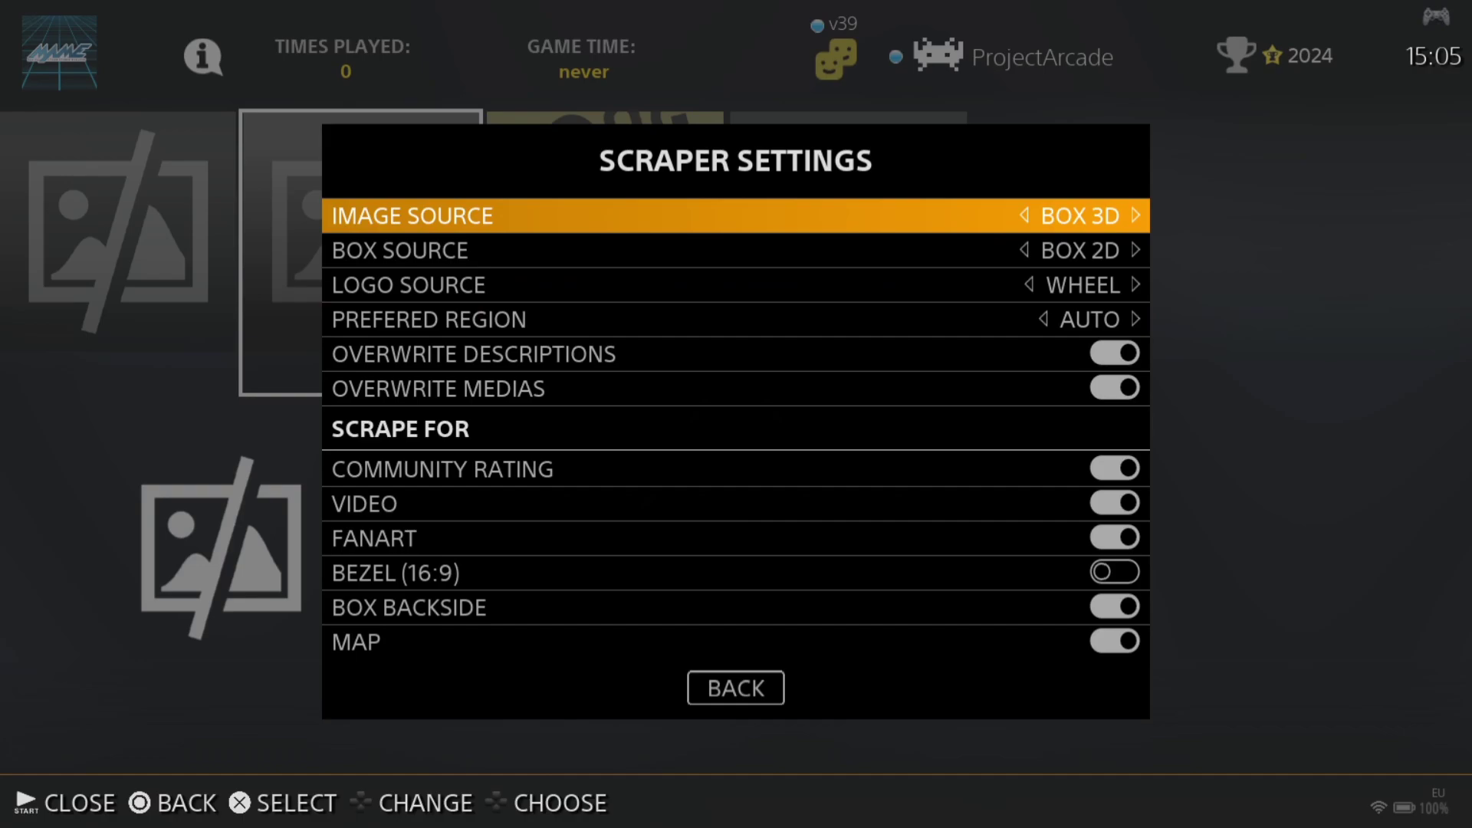
key("BackSpace")
key("Down")
key("Down")
key("Down")
key("Down")
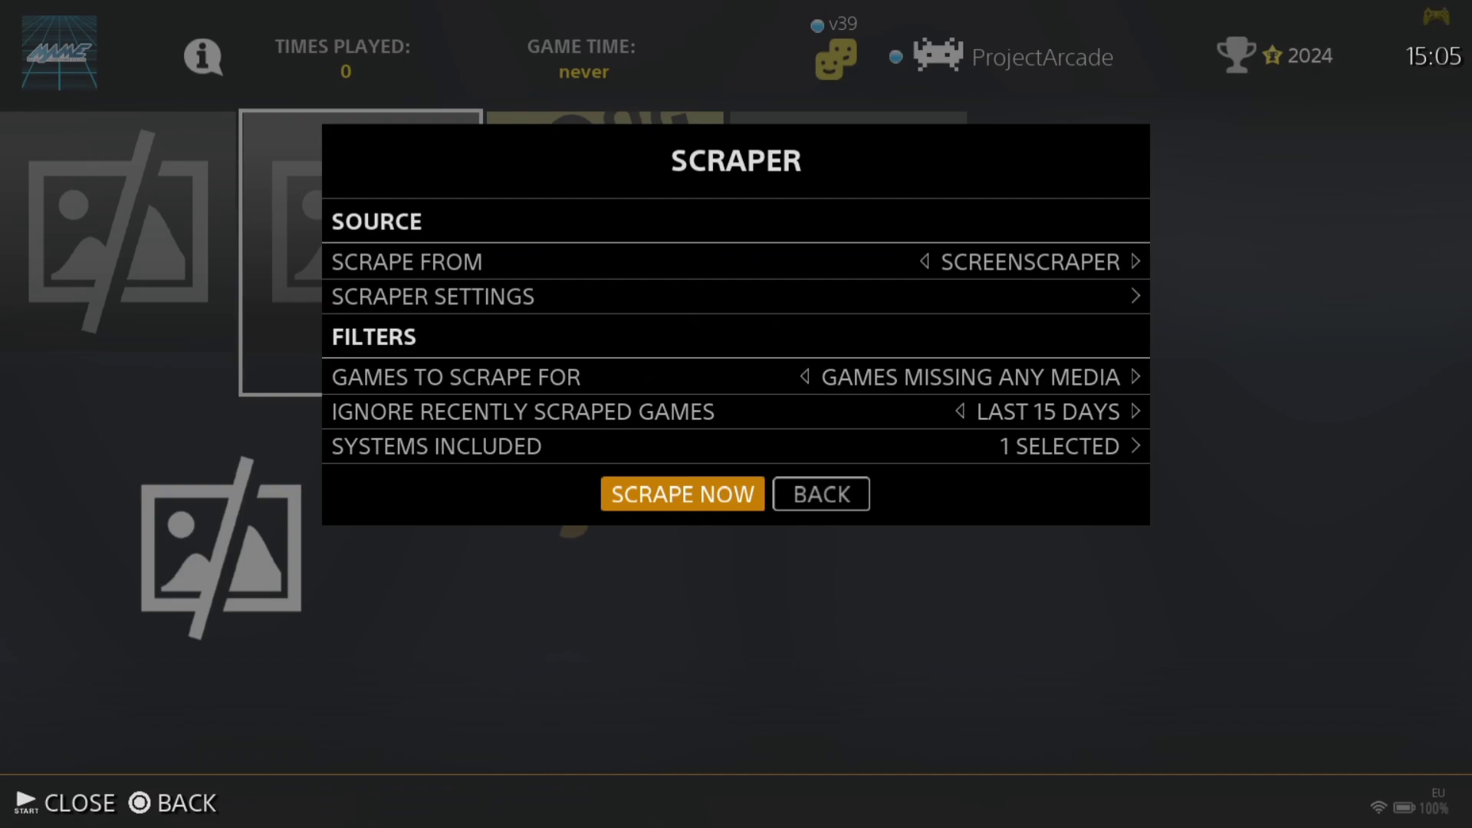
key("Return")
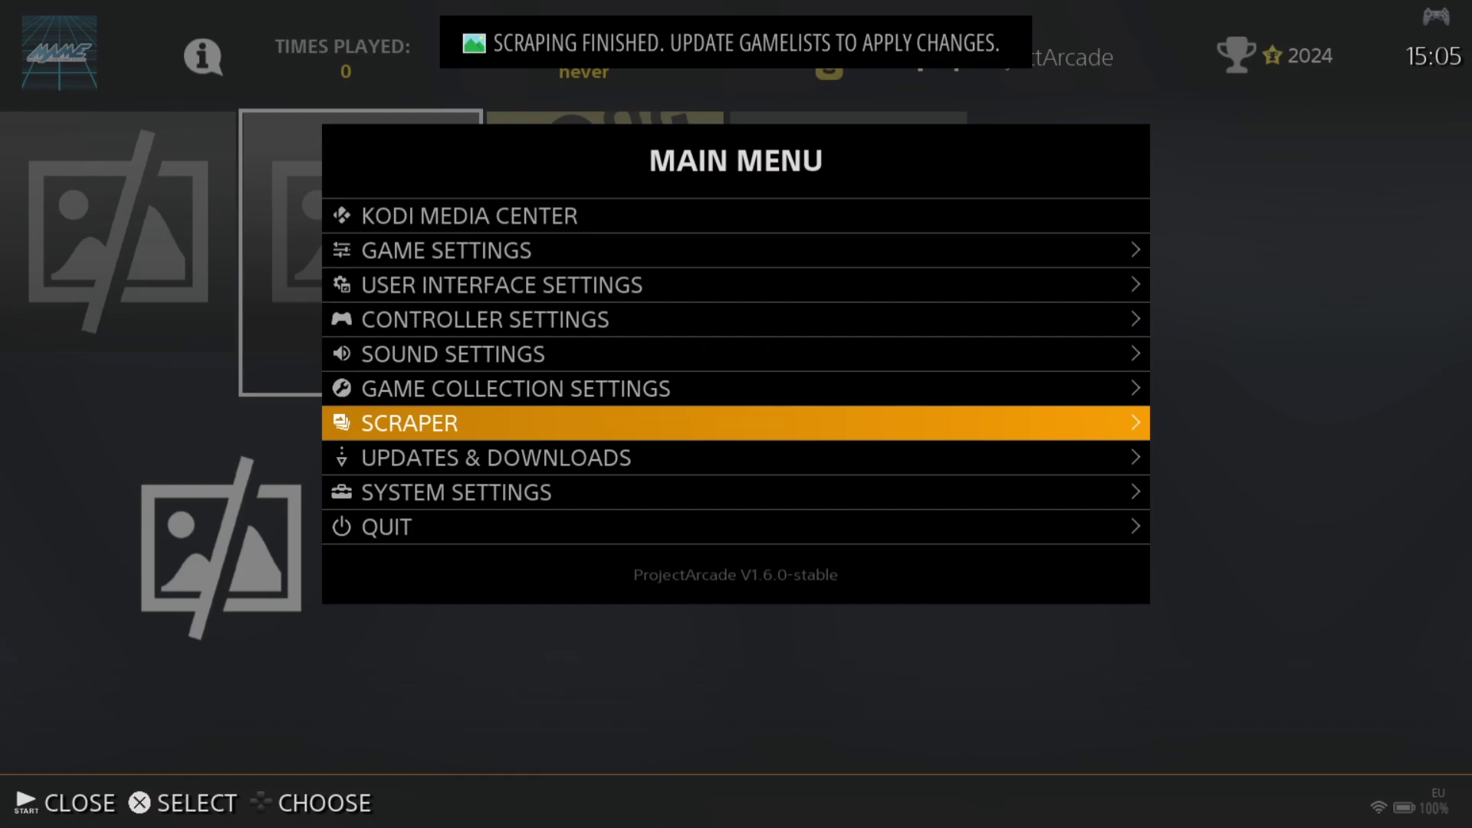
Step: Run UPDATE GAMELISTS from the main menu's game settings
key("Up")
key("Up")
key("Up")
key("Up")
key("Up")
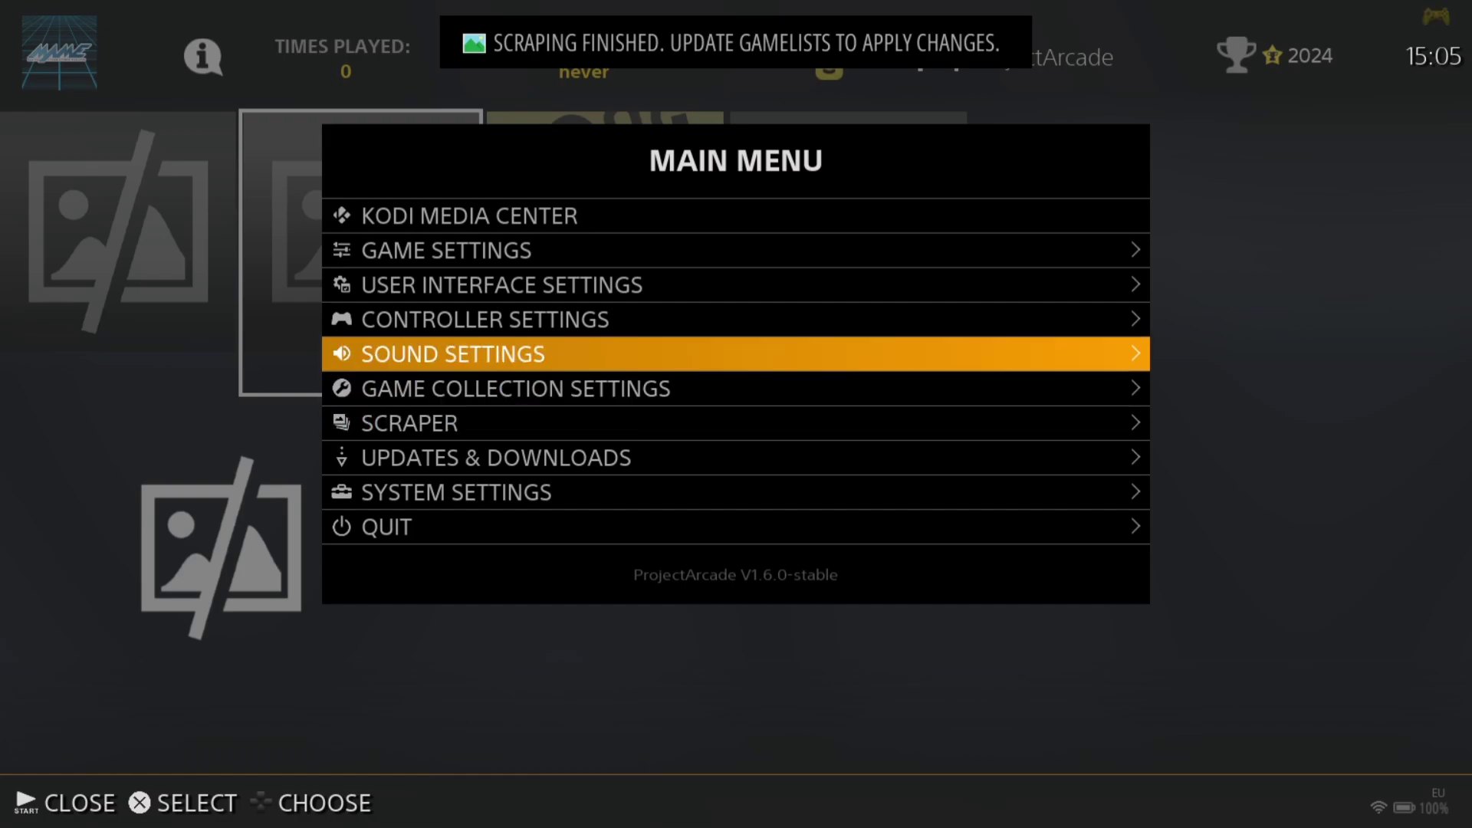
key("Return")
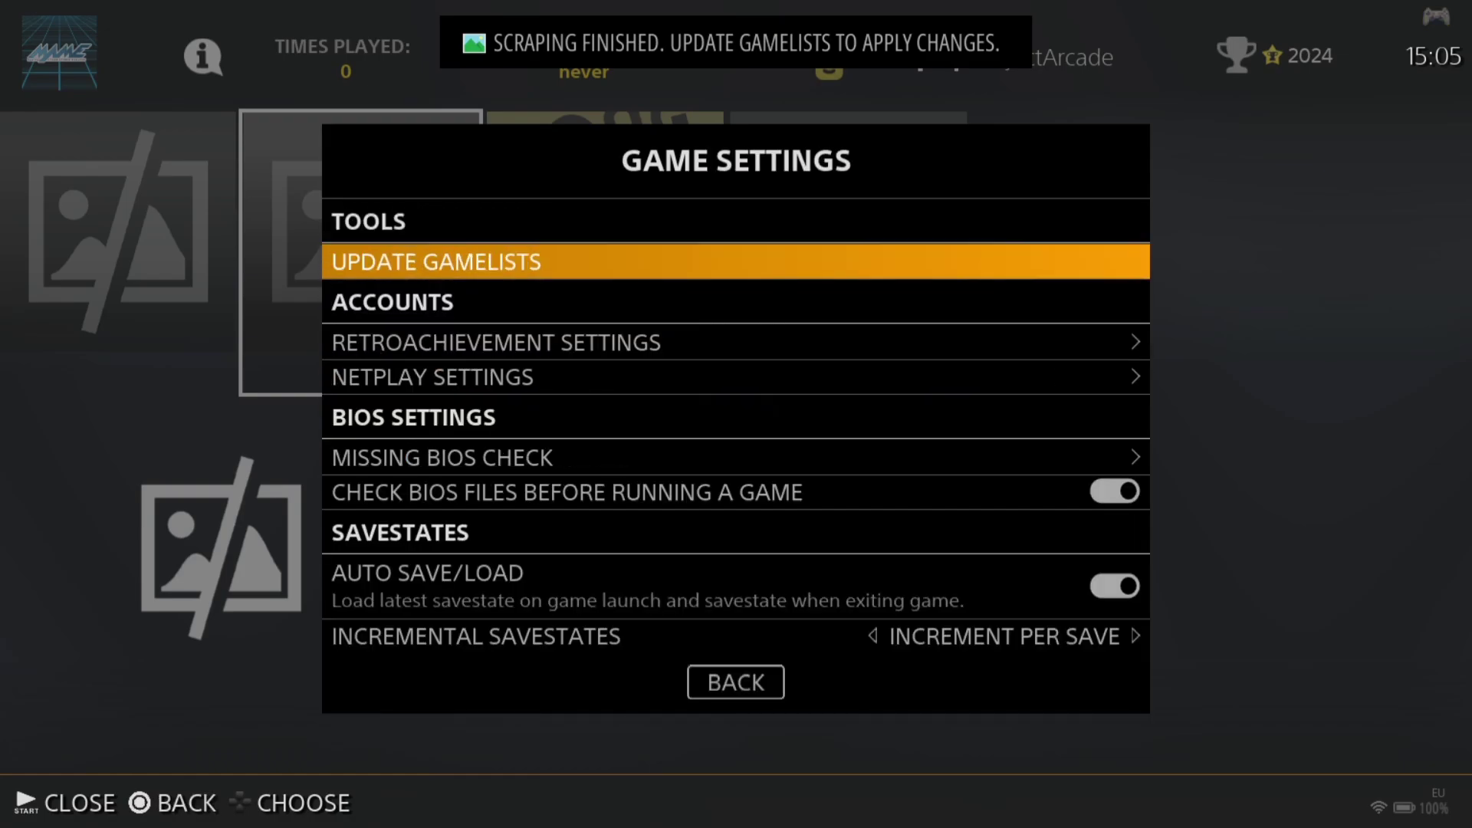
key("Return")
key("Return")
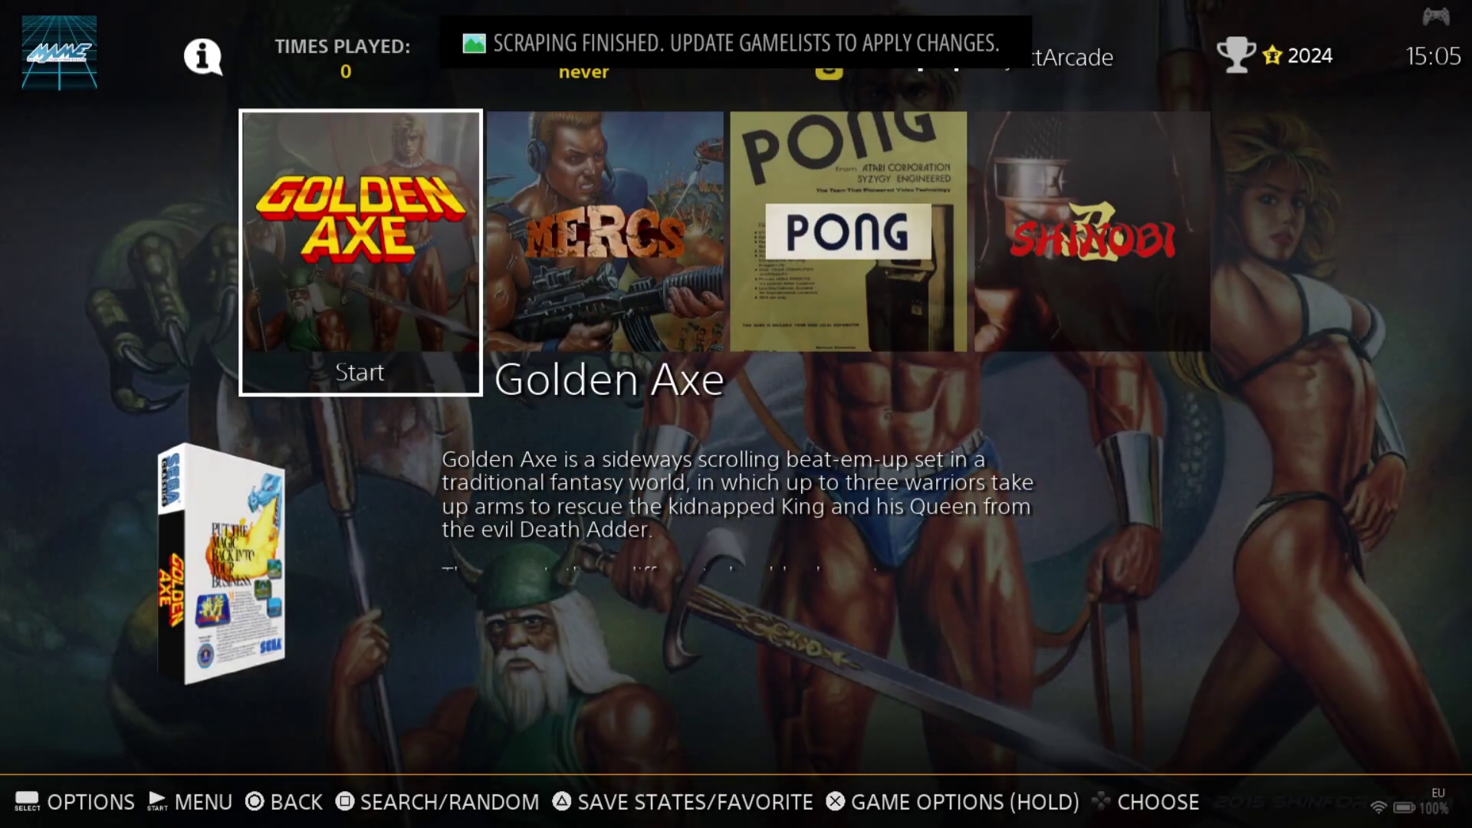
Step: Browse Golden Axe, Mercs, Pong and Shinobi with their artwork, then reopen the main menu from systems
key("Right")
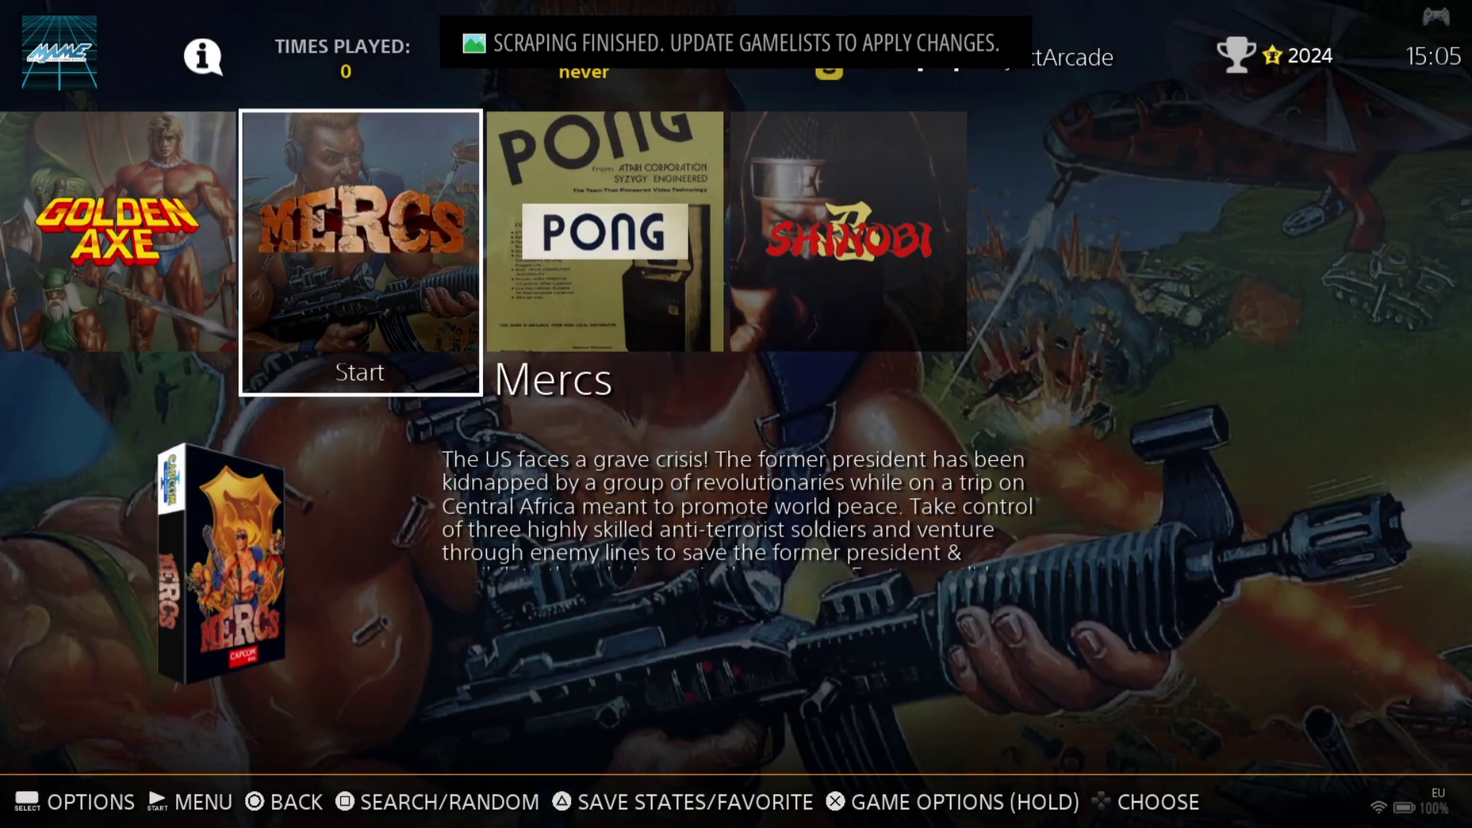
key("Right")
key("Right")
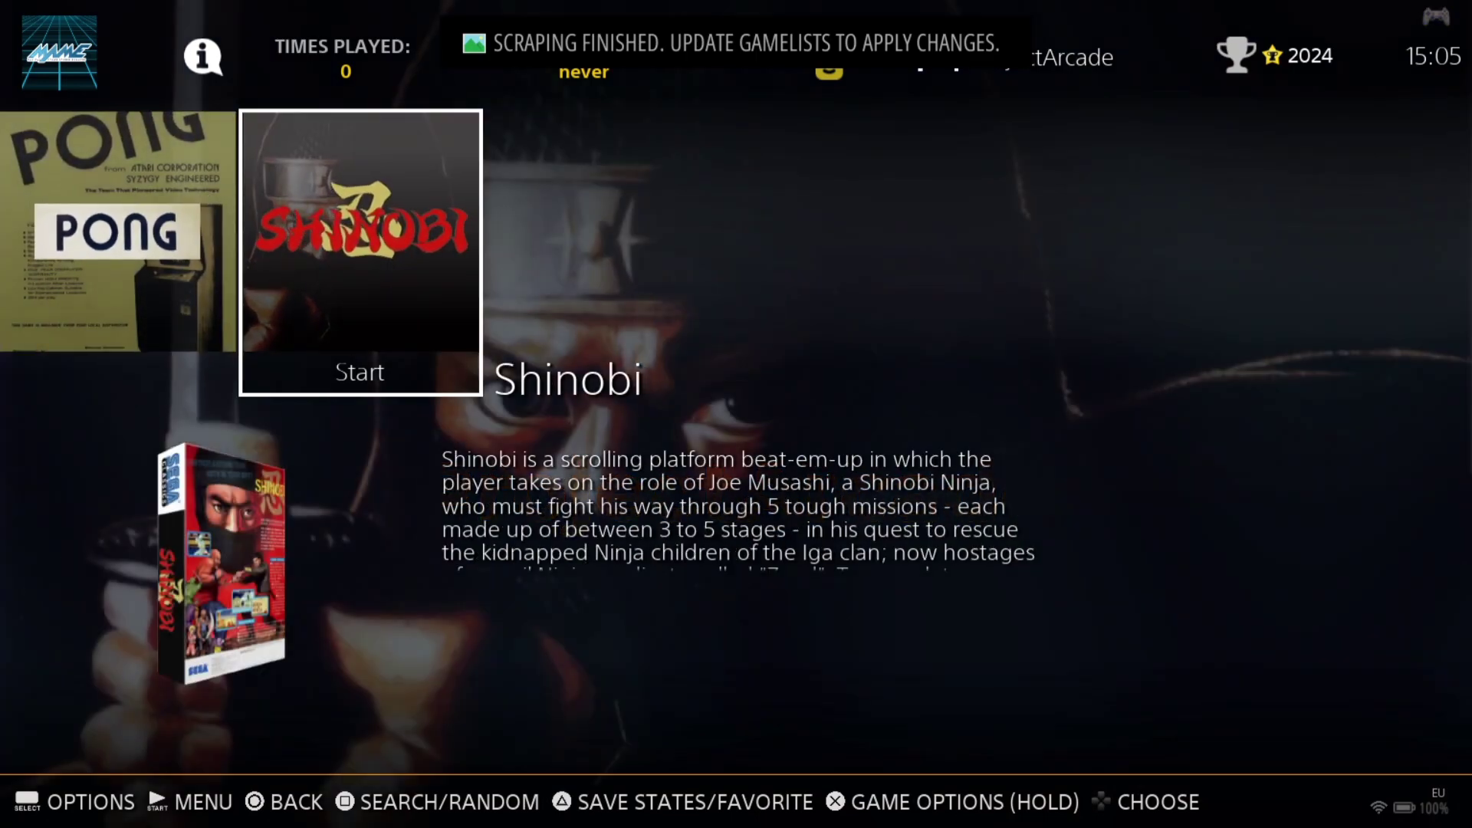
key("Left")
key("Left")
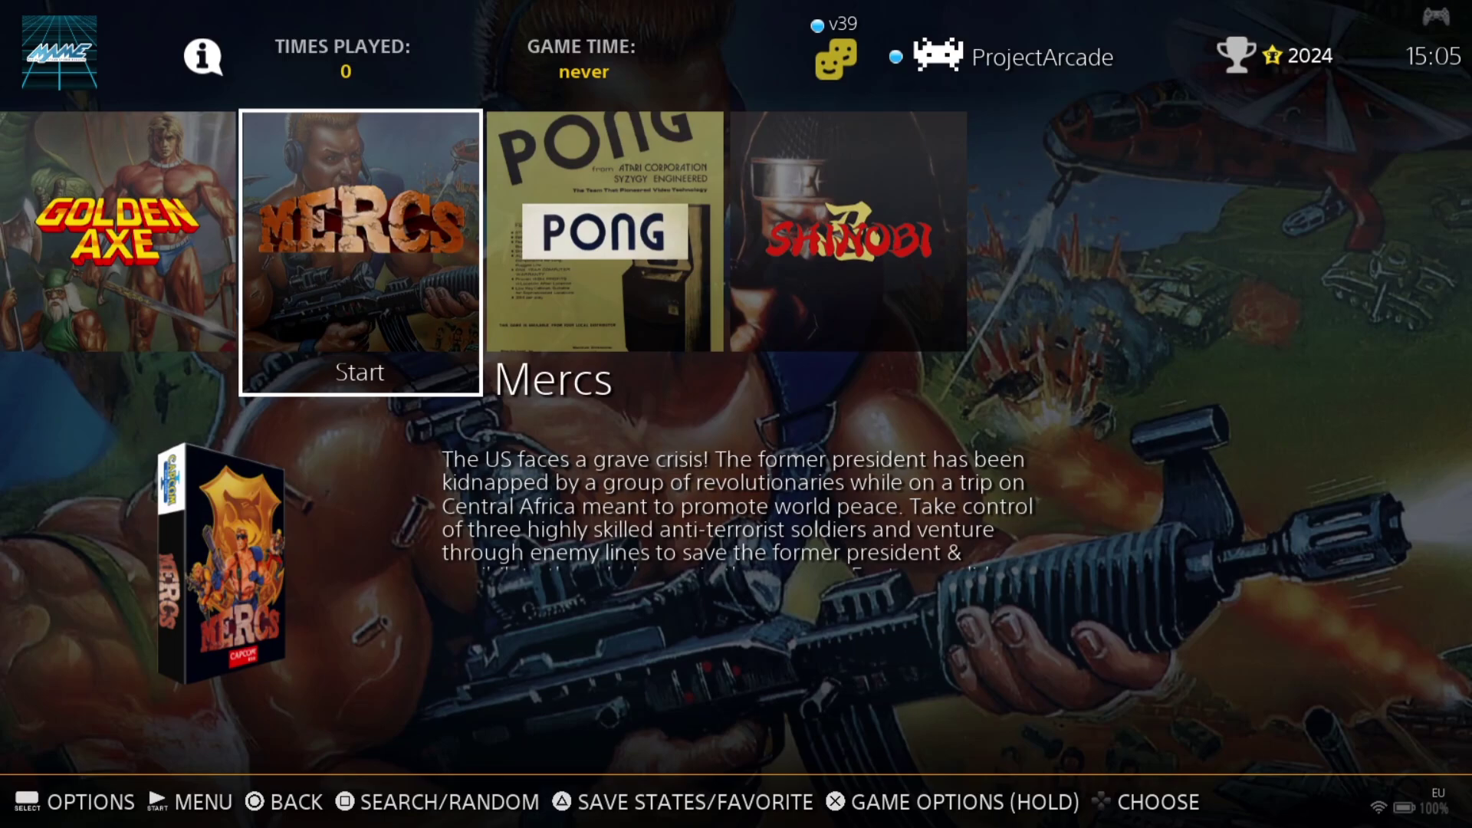
key("Escape")
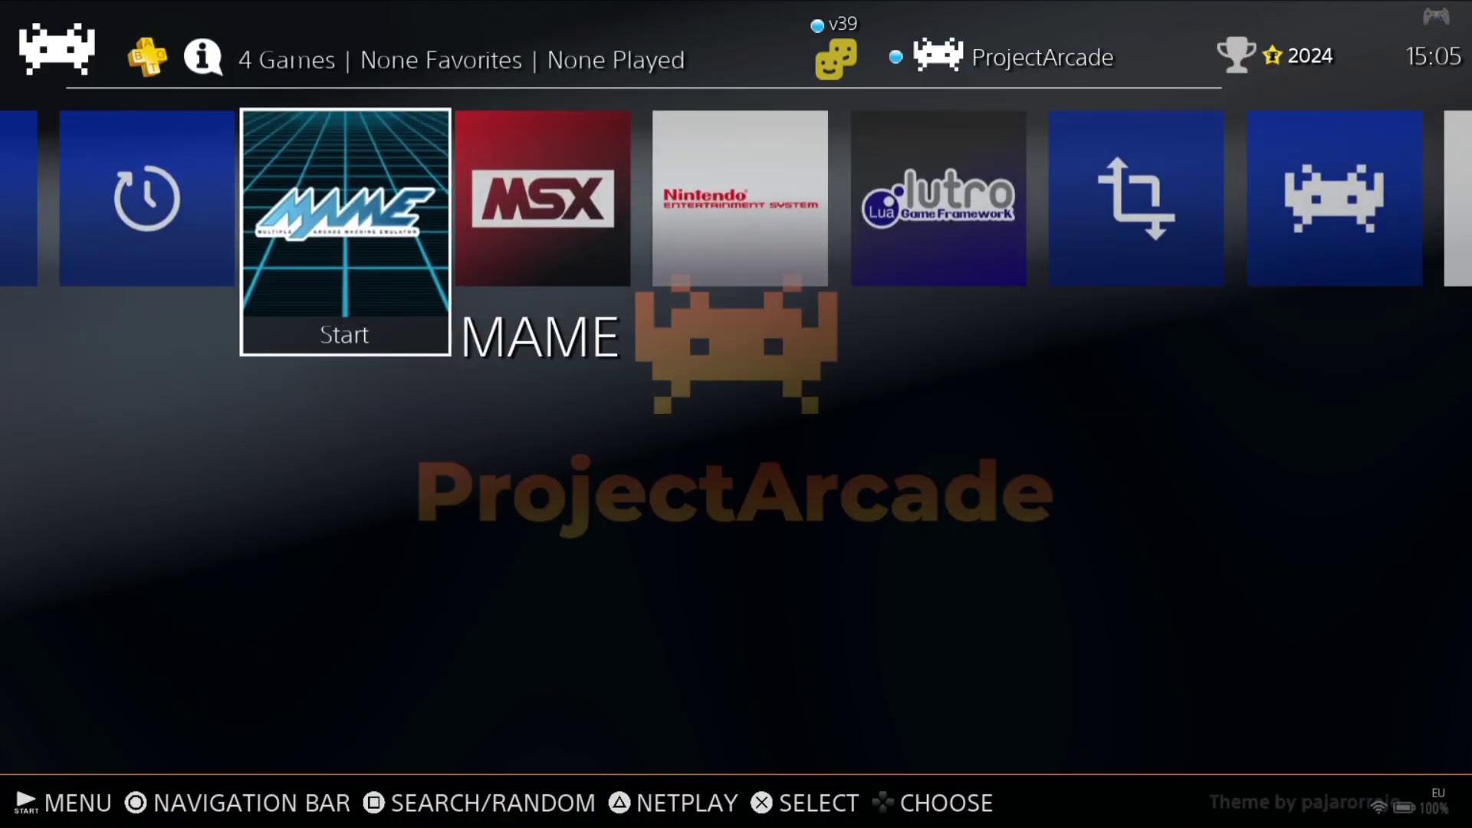
key("Return")
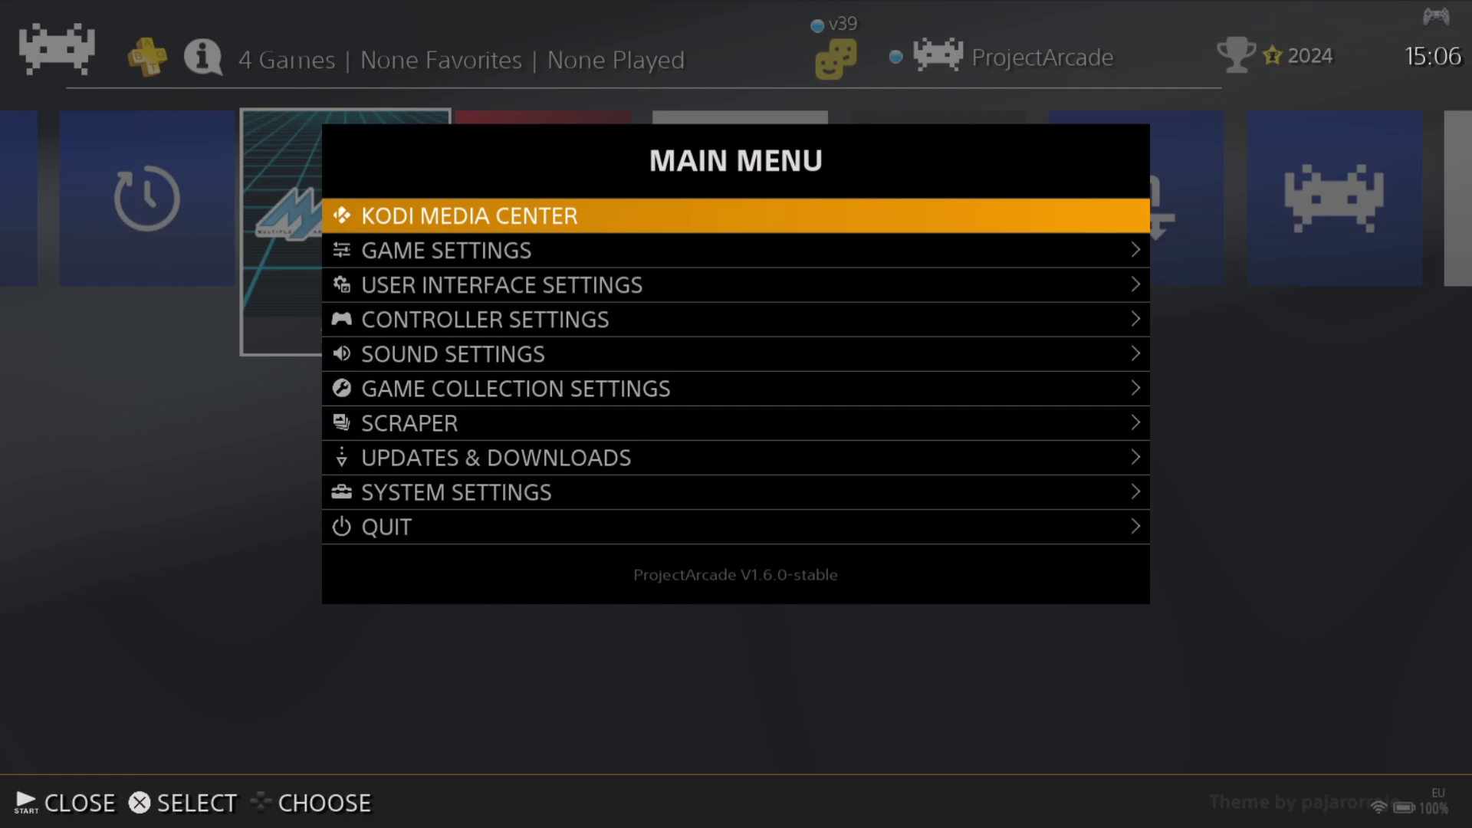
Step: Open the Themes Downloader under Updates and Downloads and scroll down to Es-theme-Reload
key("Down")
key("Down")
key("Down")
key("Down")
key("Down")
key("Down")
key("Down")
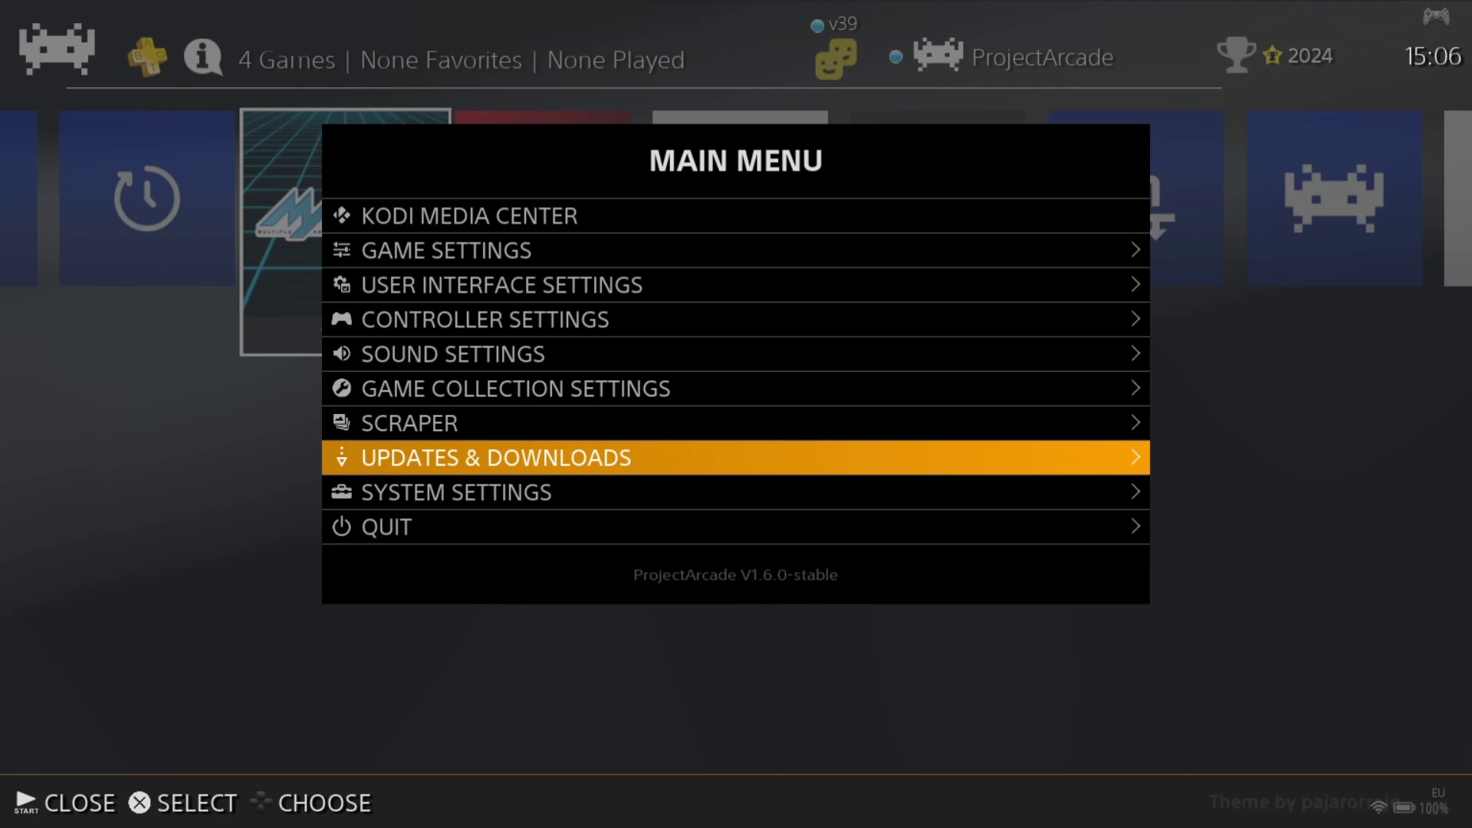
key("Return")
key("Down")
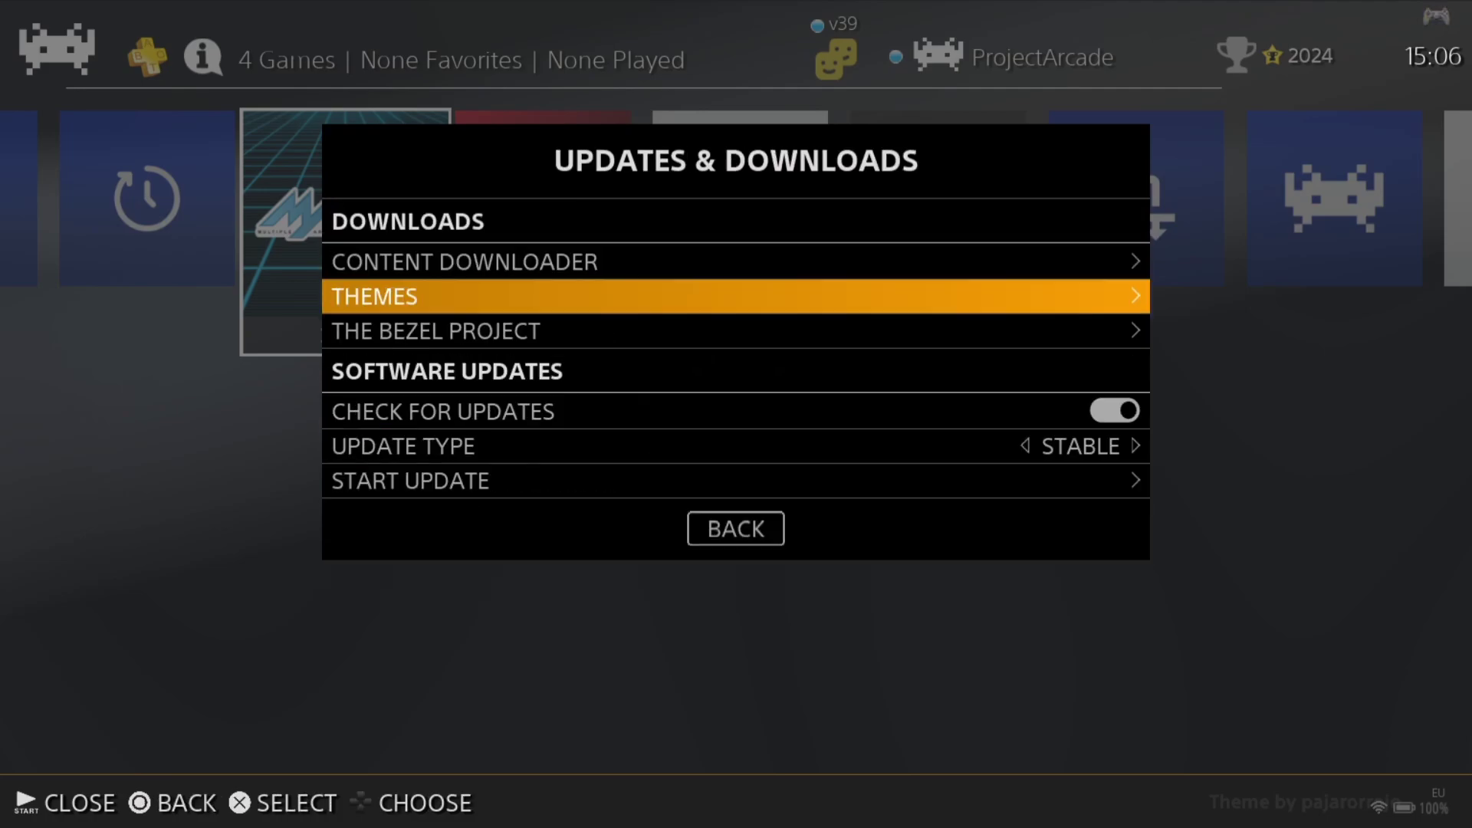
key("Return")
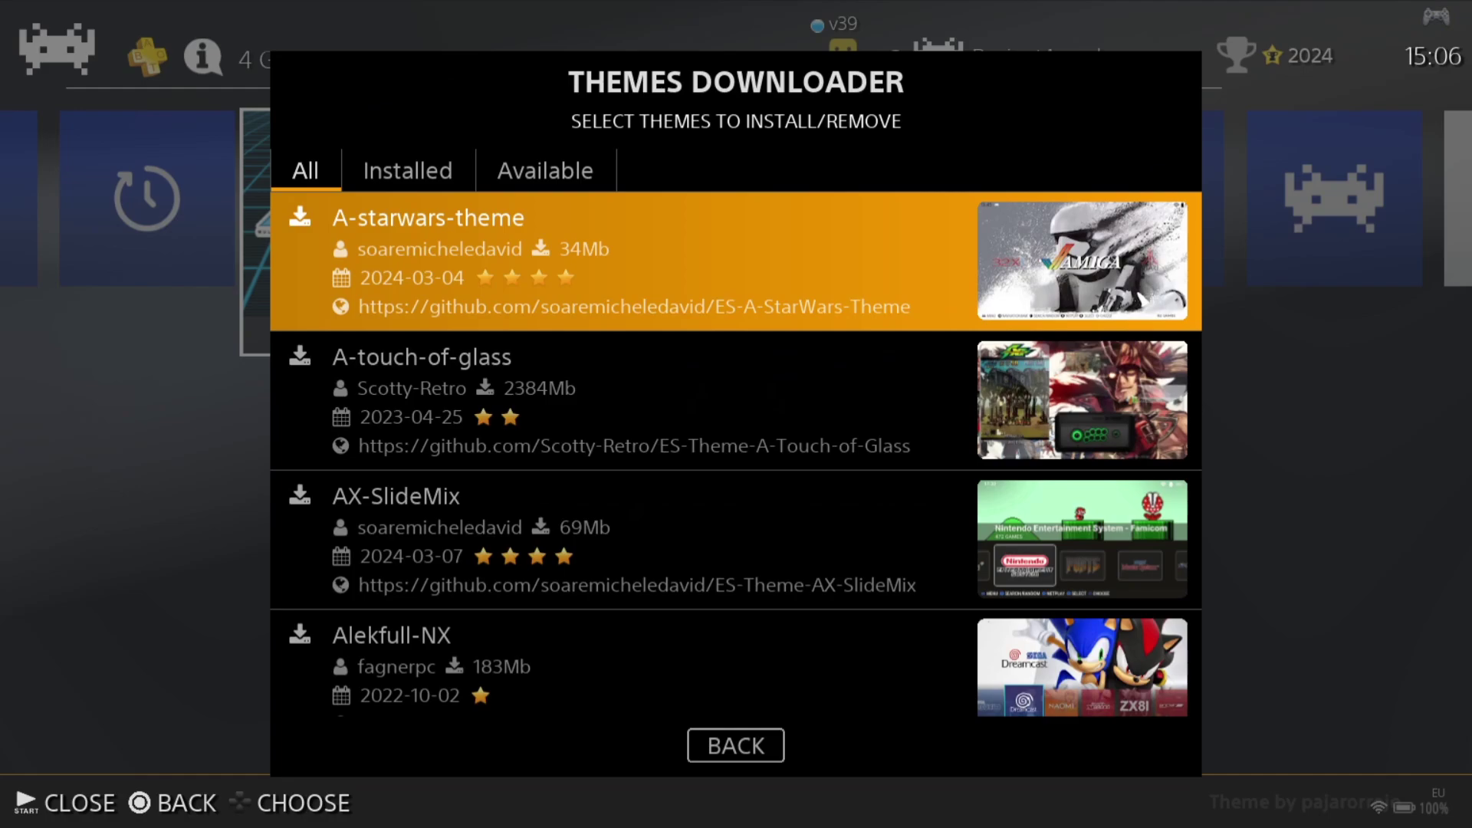
key("Down")
key("Down")
key("Down")
key("Down")
key("Down")
key("Down")
key("Down")
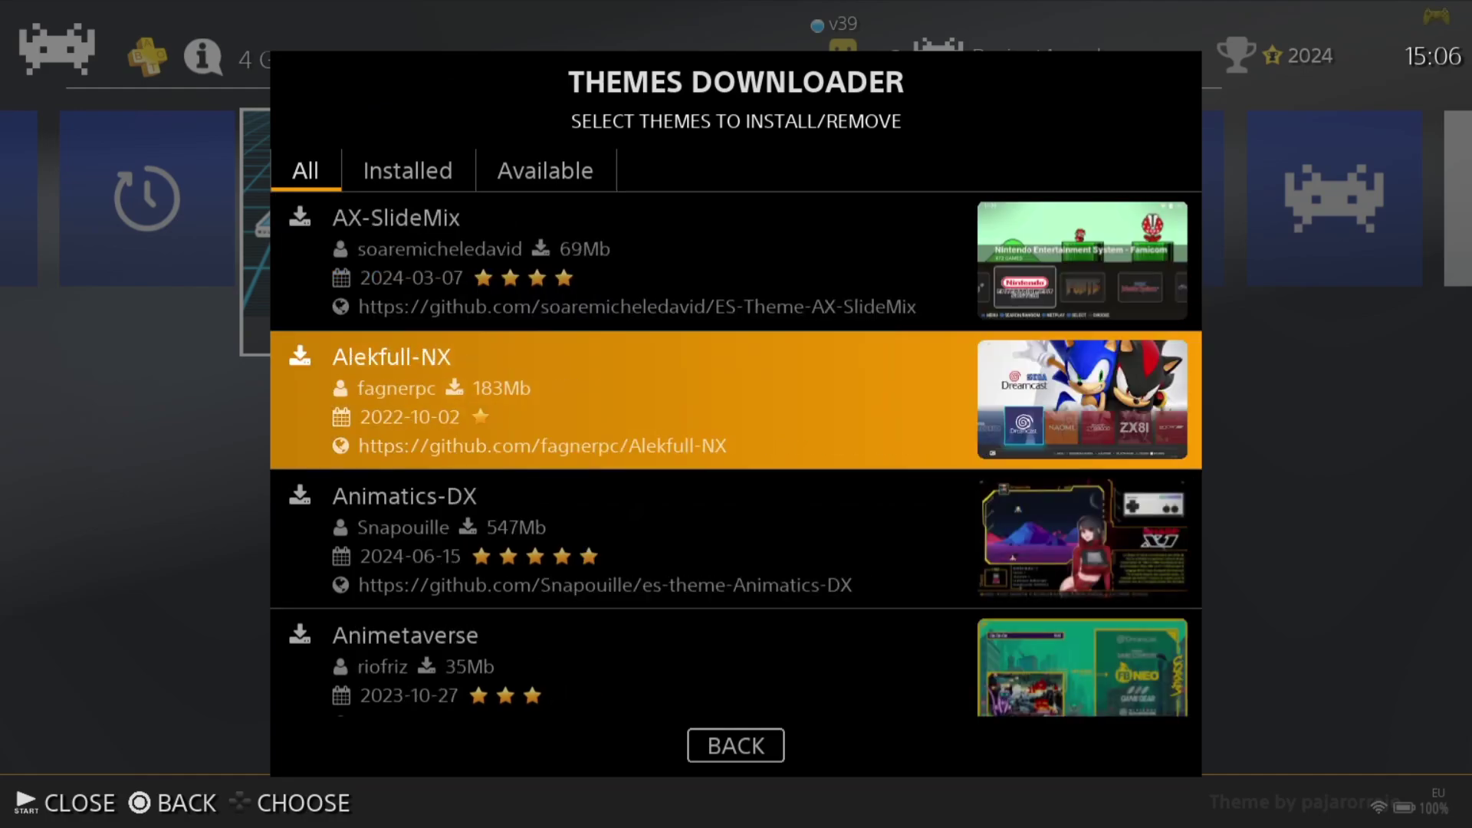
key("Down")
key("Down")
key("Down")
key("Down")
key("Down")
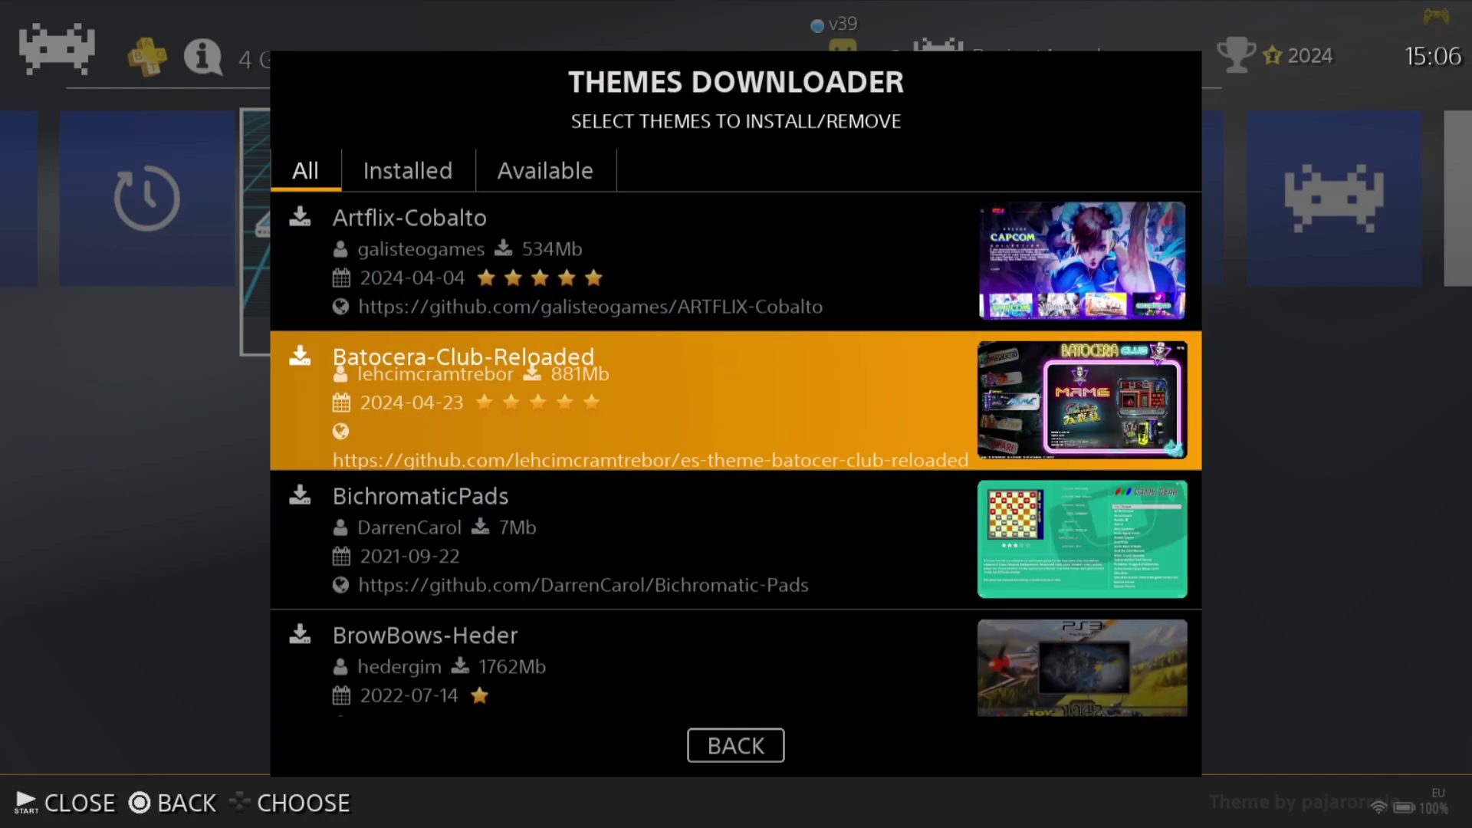
key("Down")
key("Down")
key("Down")
key("Down")
key("Down")
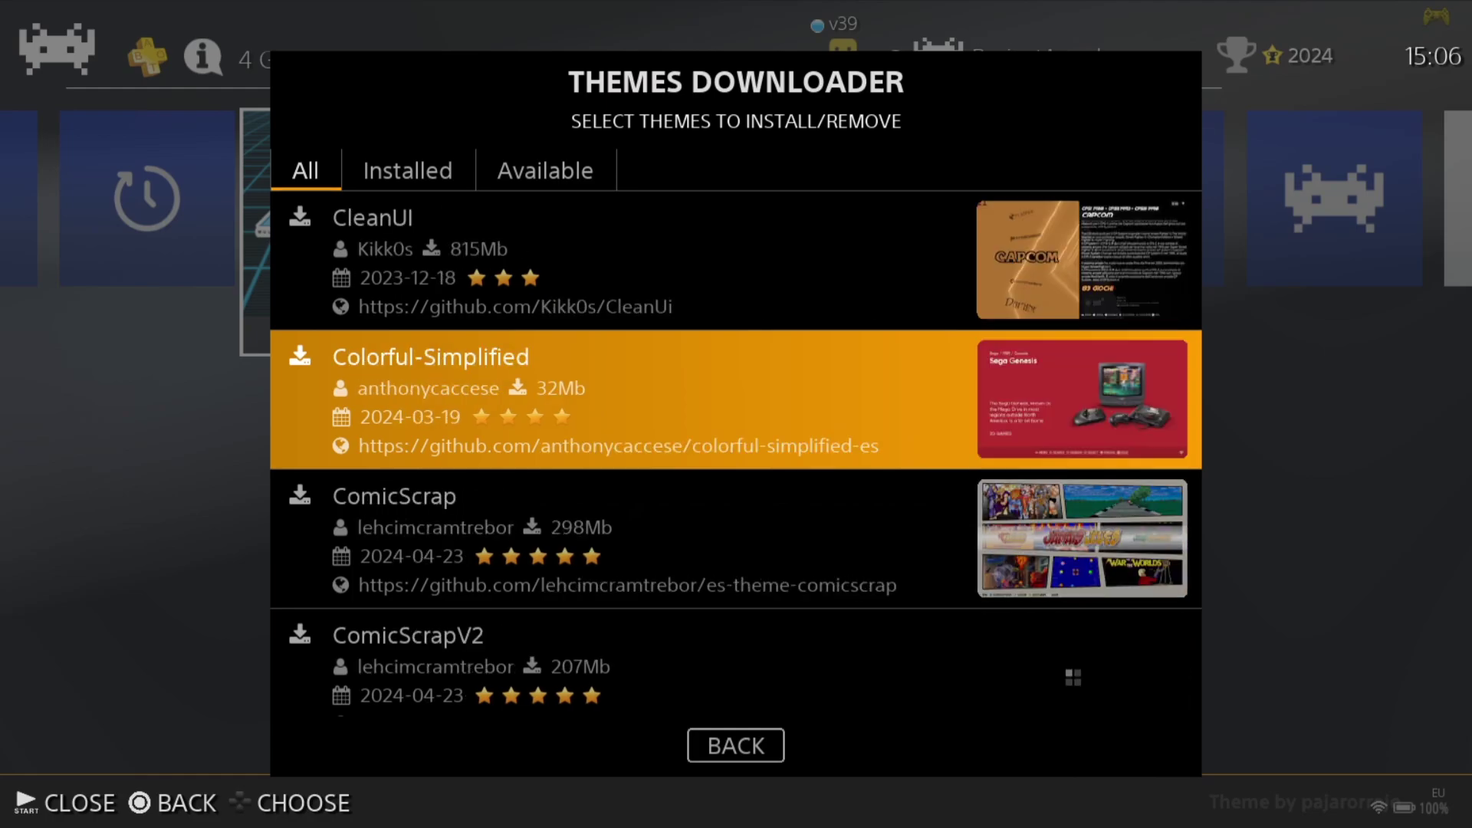
key("Up")
key("Down")
key("Down")
key("Down")
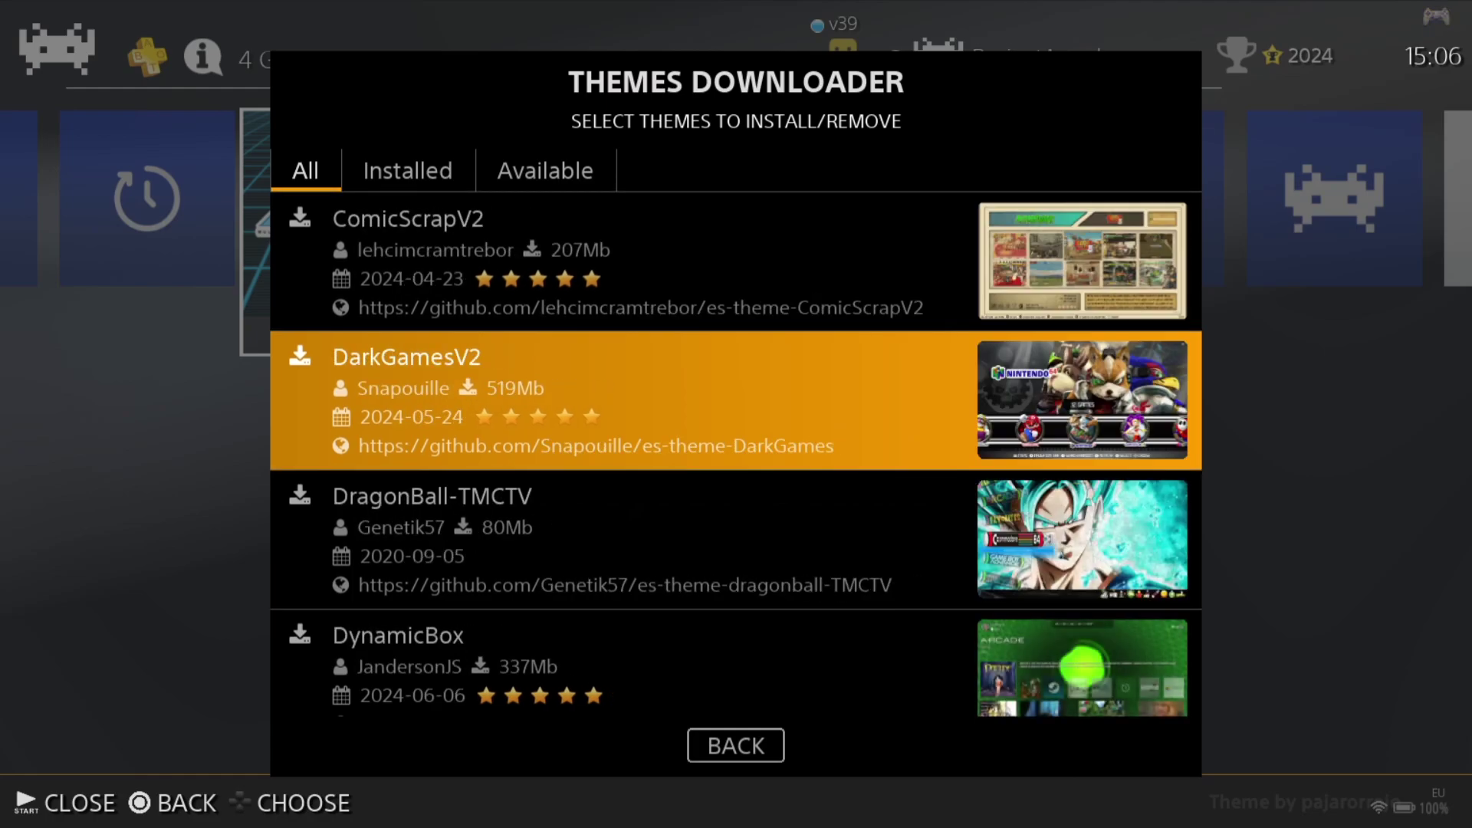
key("Down")
key("Down")
key("Down")
key("Down")
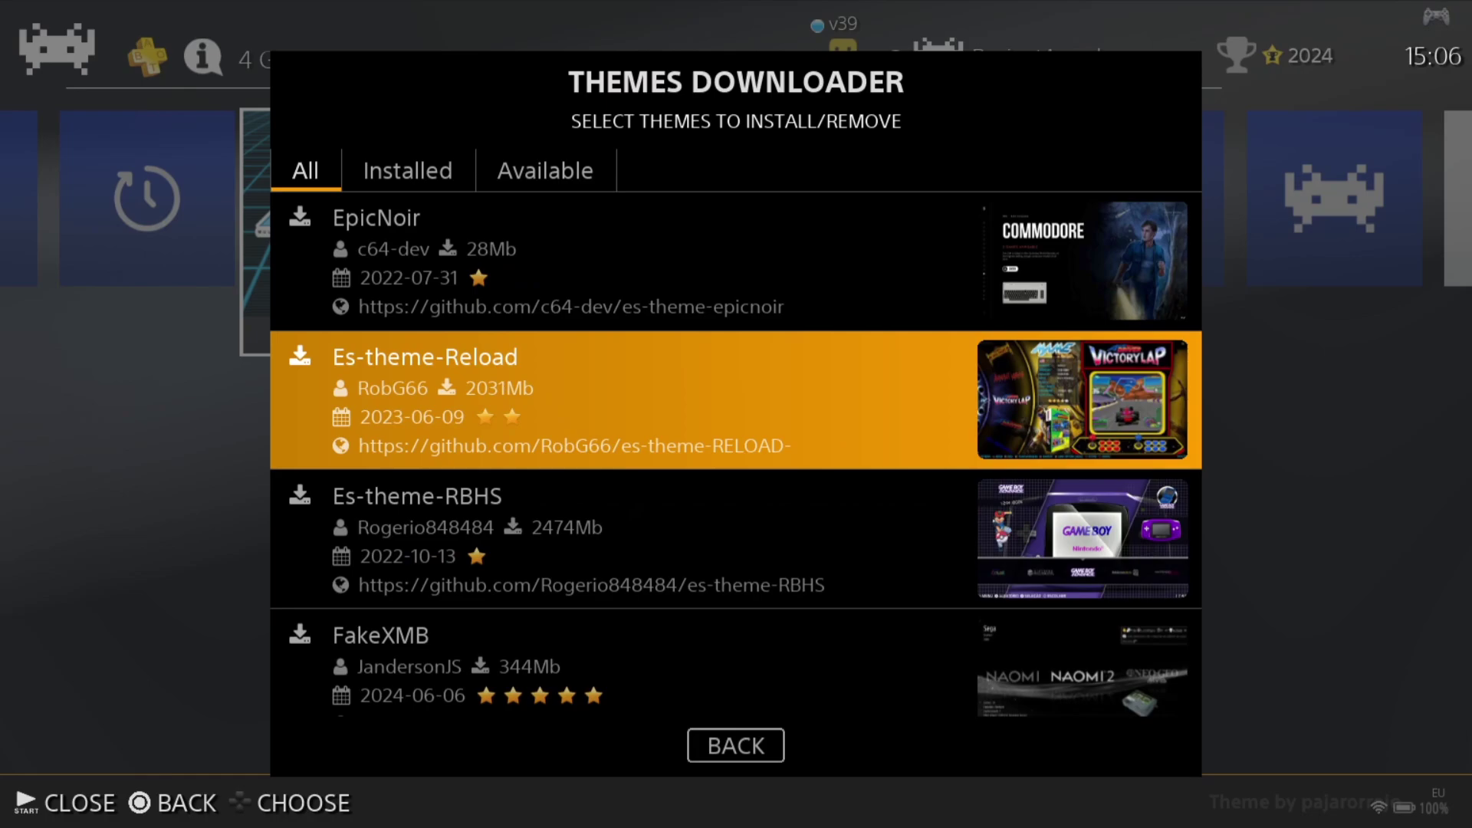
Step: Install Es-theme-Reload, then exit to the system view and reopen the main menu
key("Return")
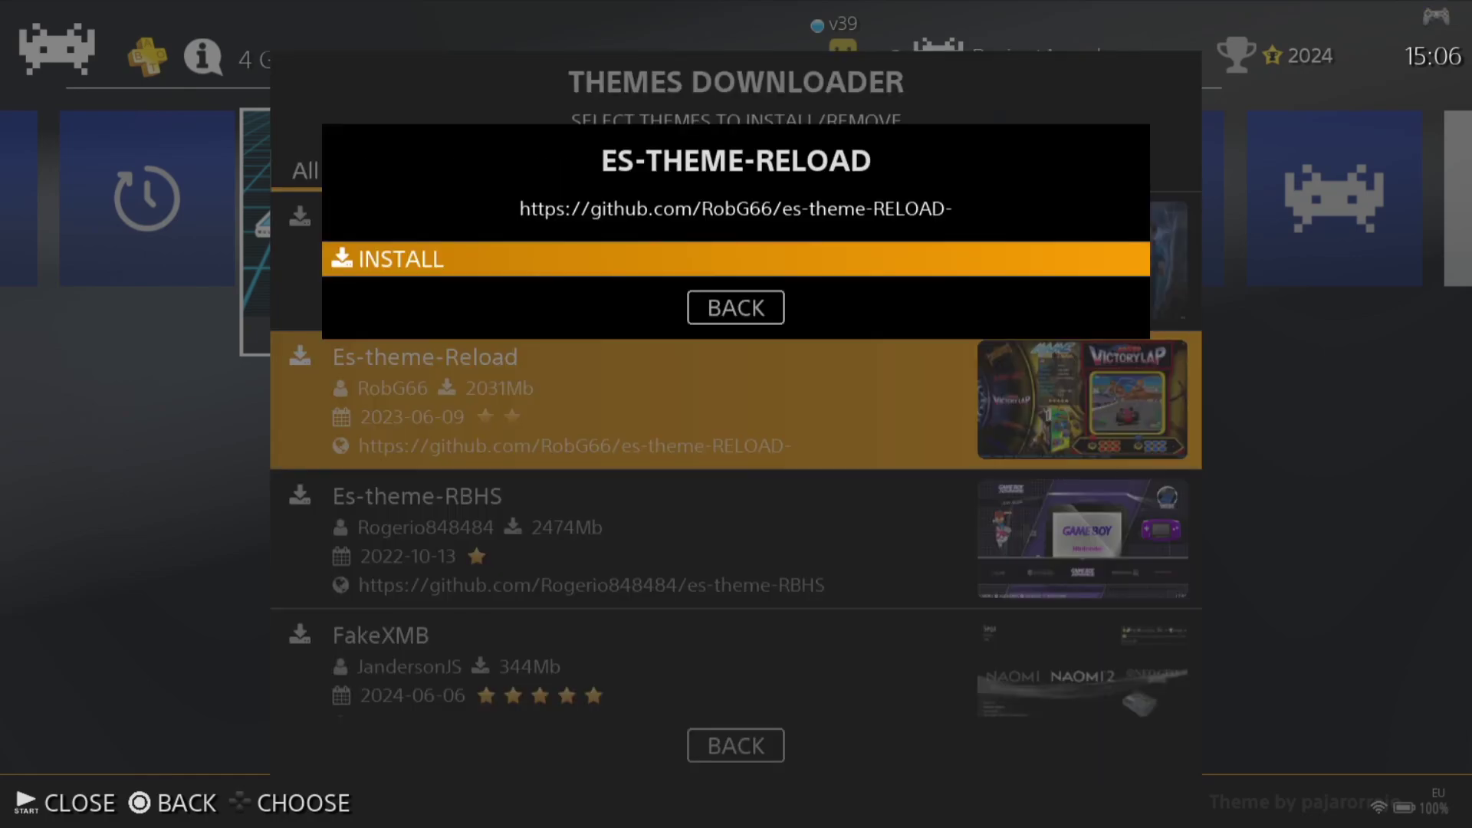
key("Return")
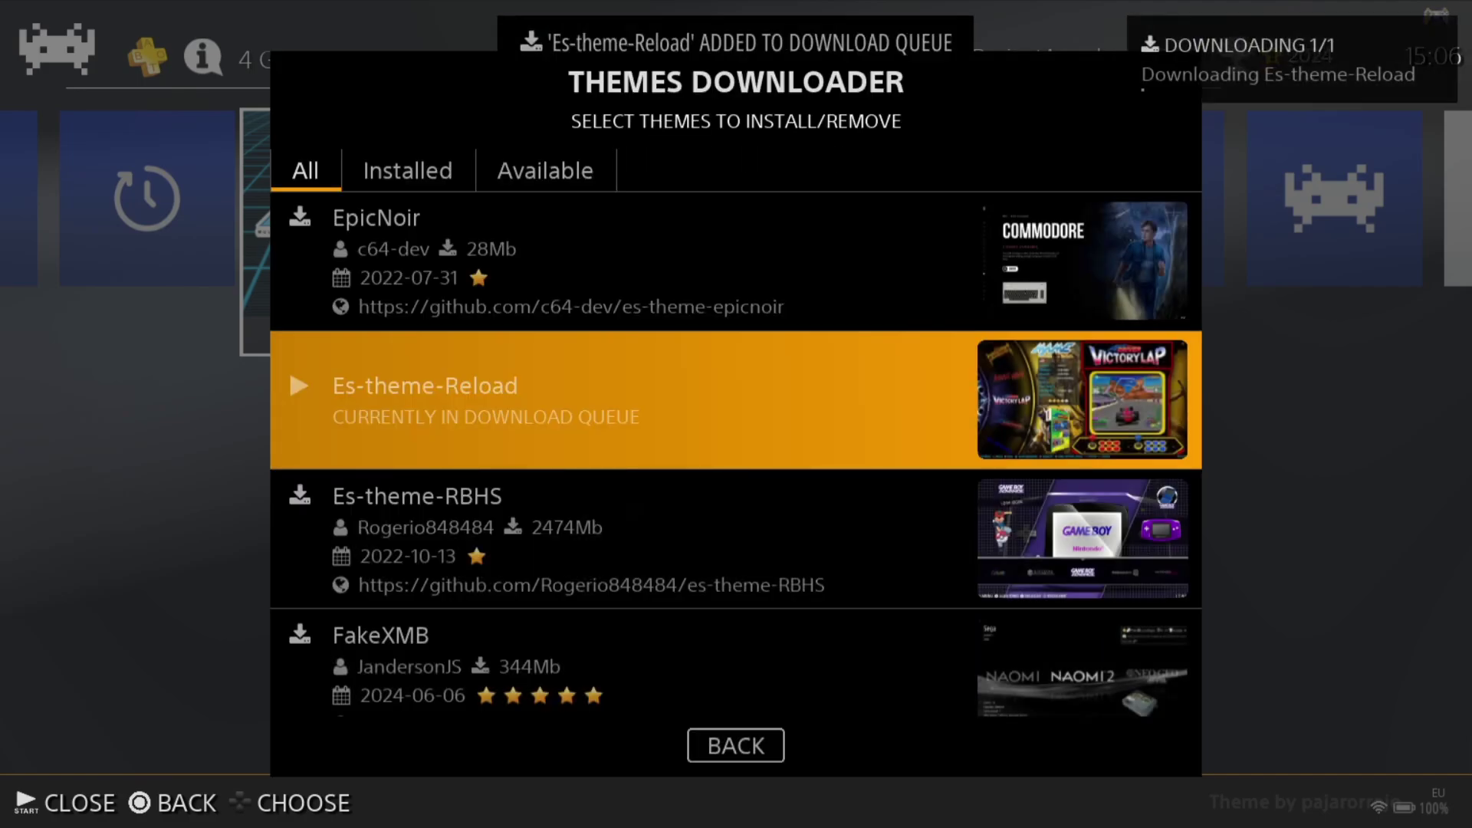
key("Page_Down")
key("Escape")
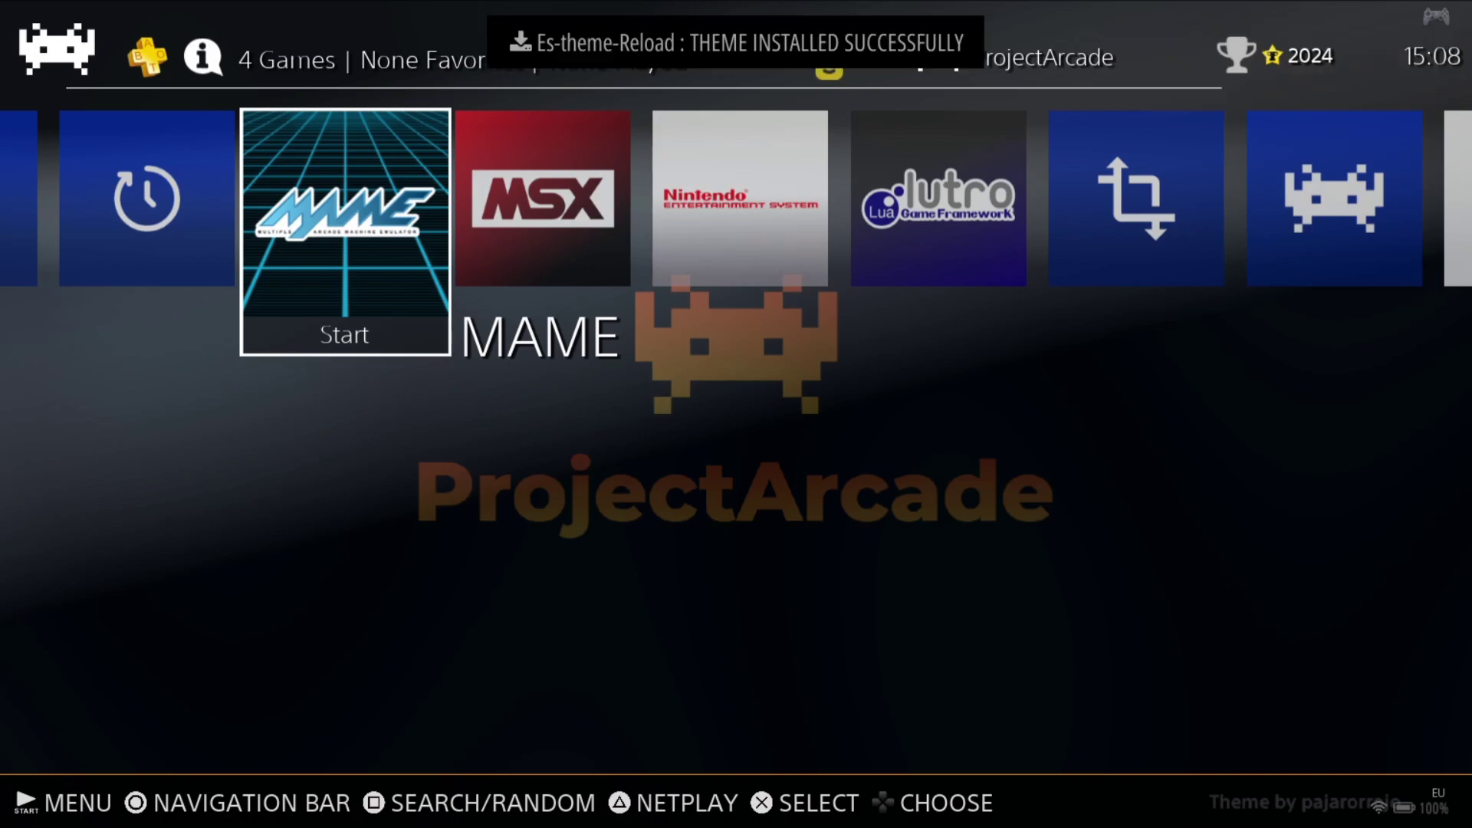
key("Return")
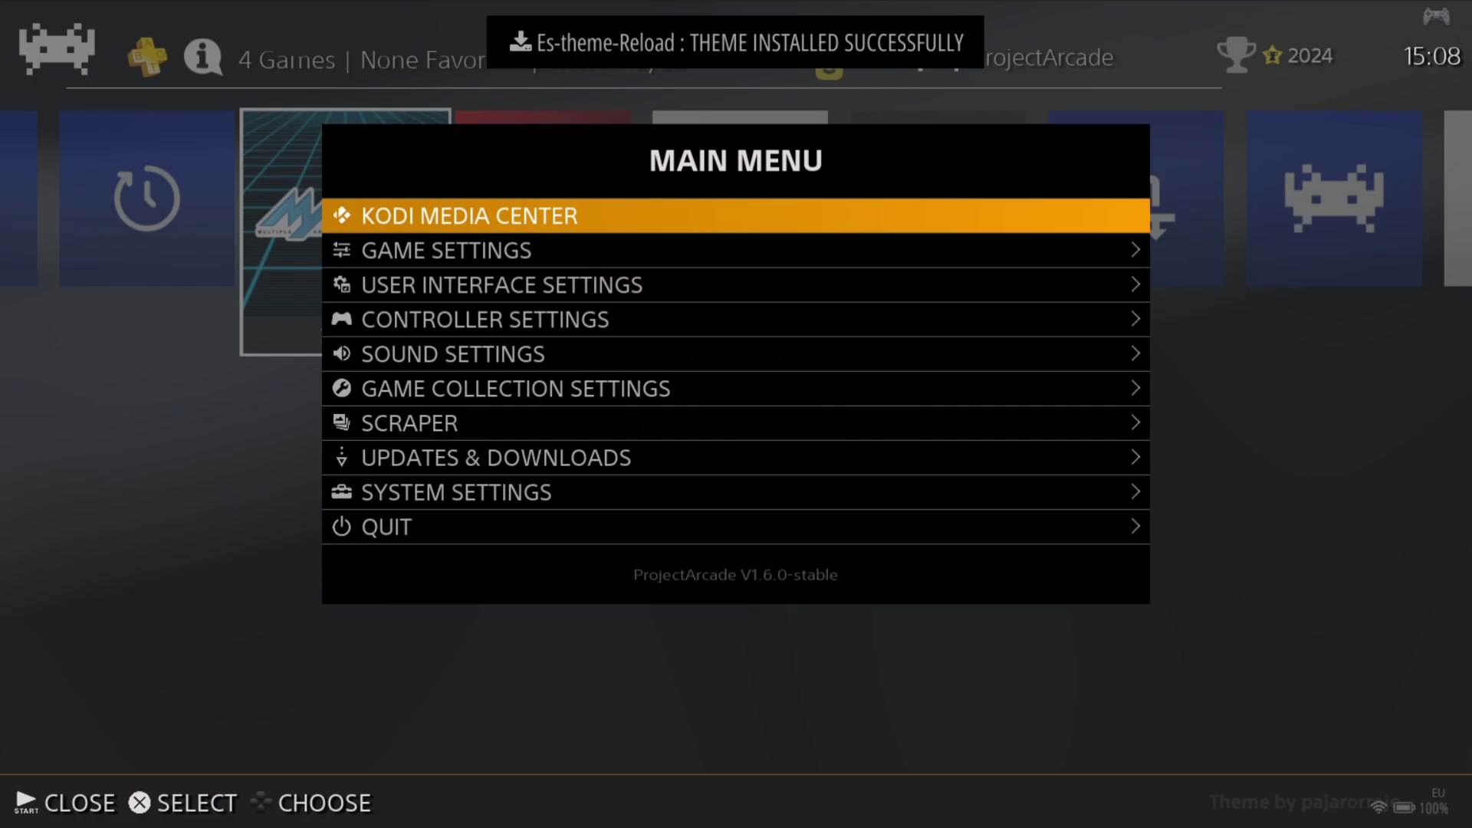
Step: Choose ES-THEME-RELOAD- as the Theme Set in User Interface Settings and close the menus
key("Down")
key("Down")
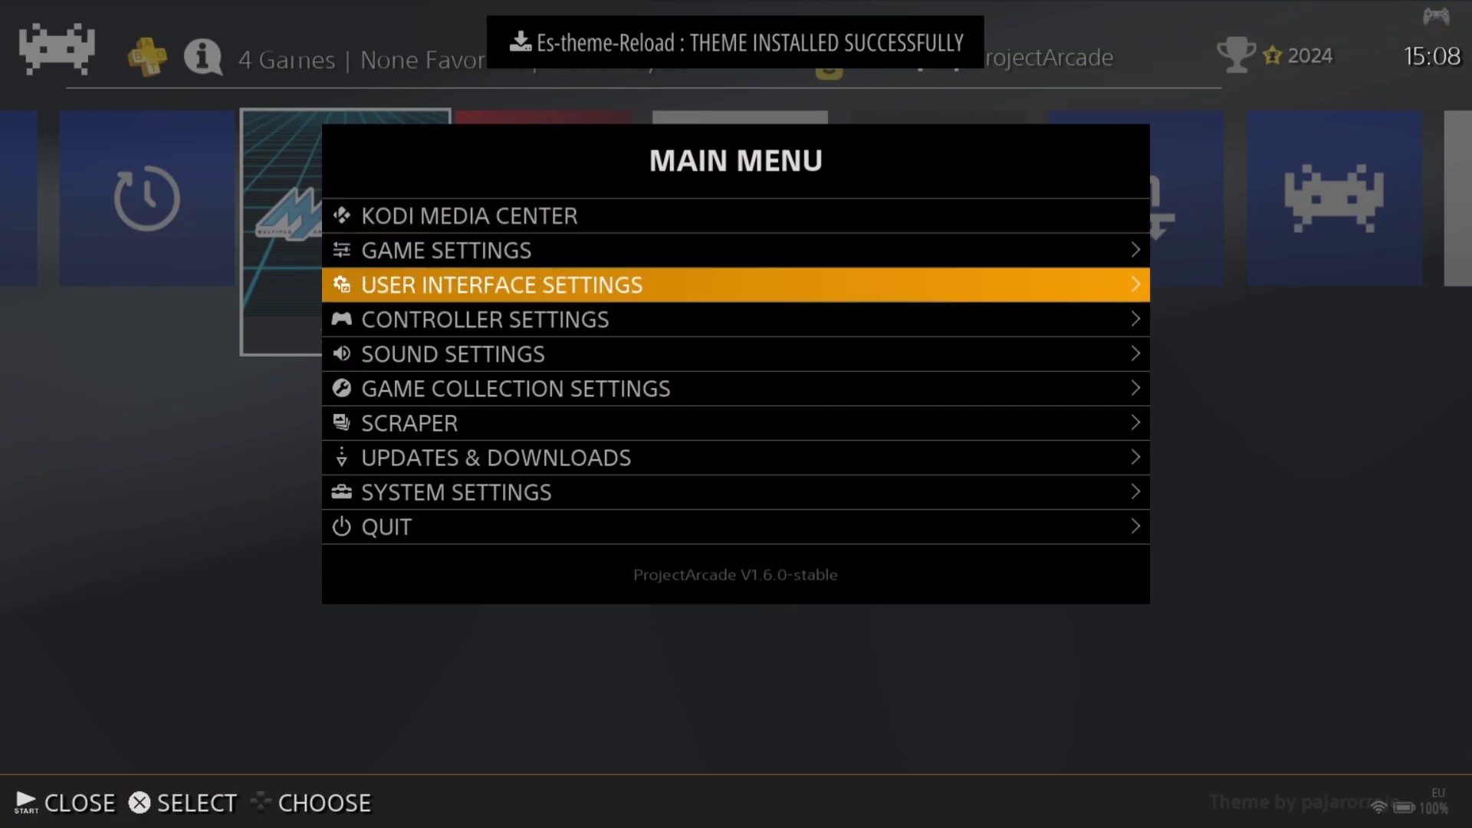
key("Return")
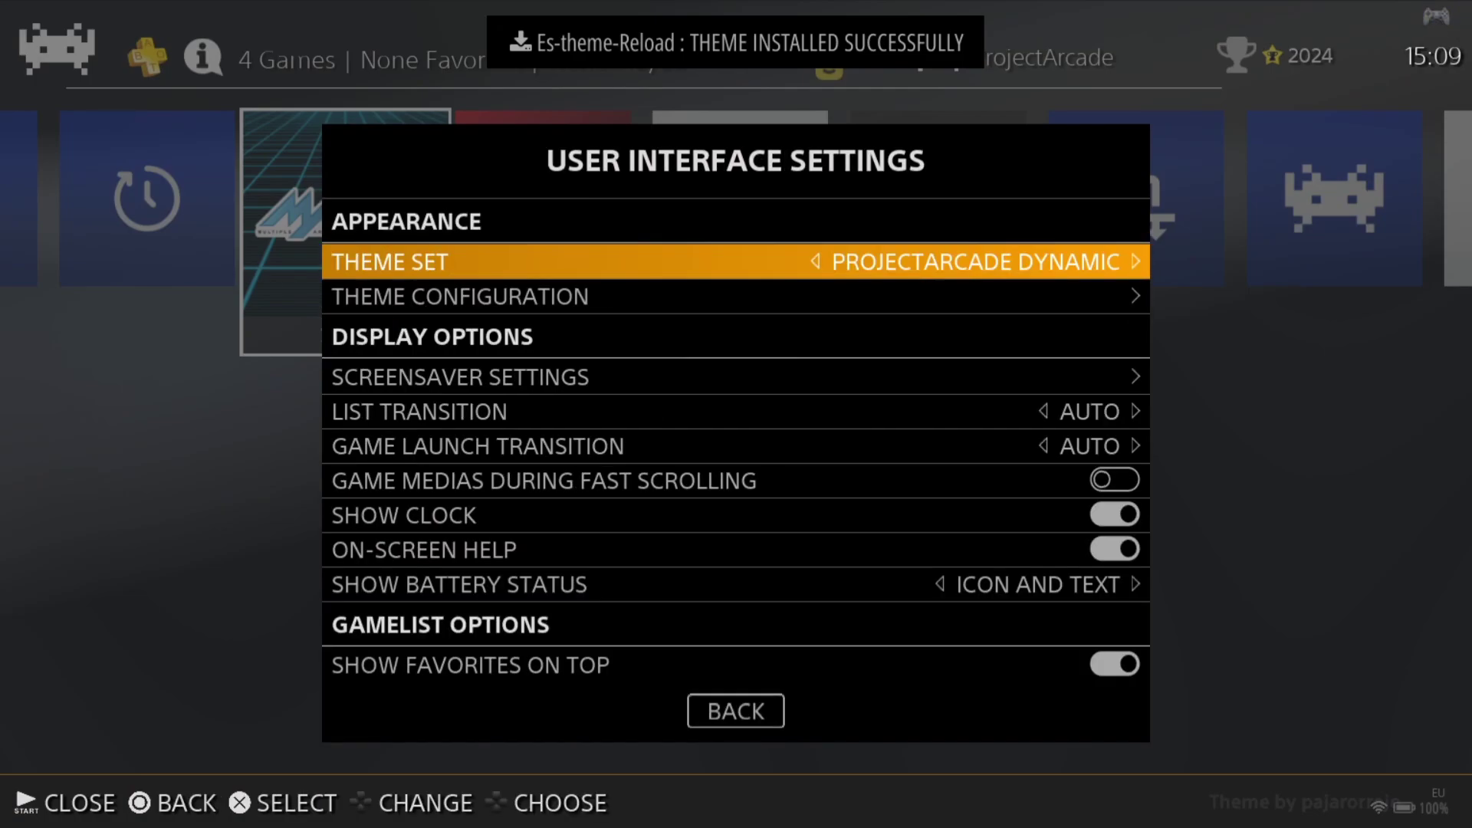
key("Return")
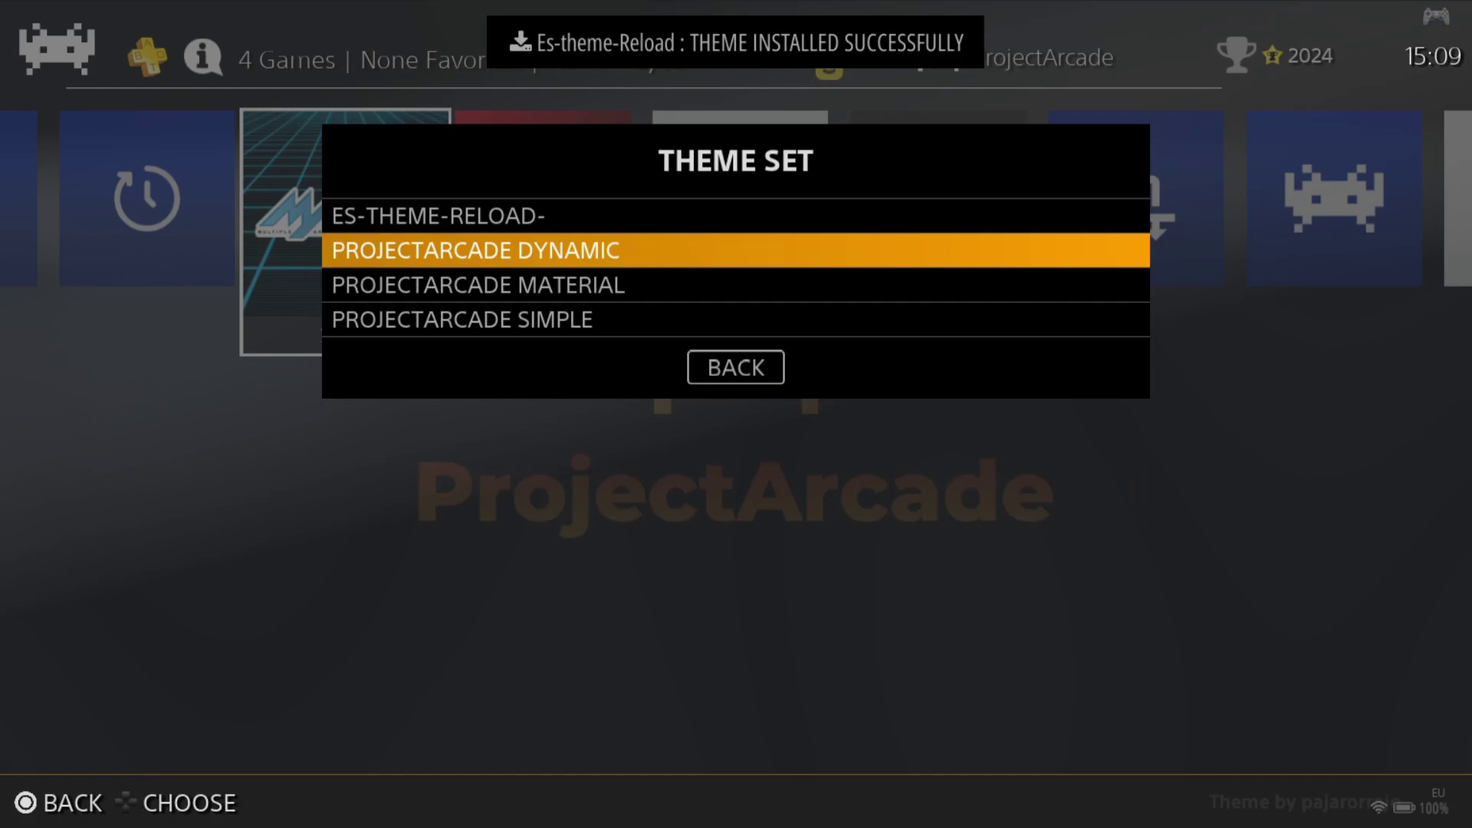
key("Up")
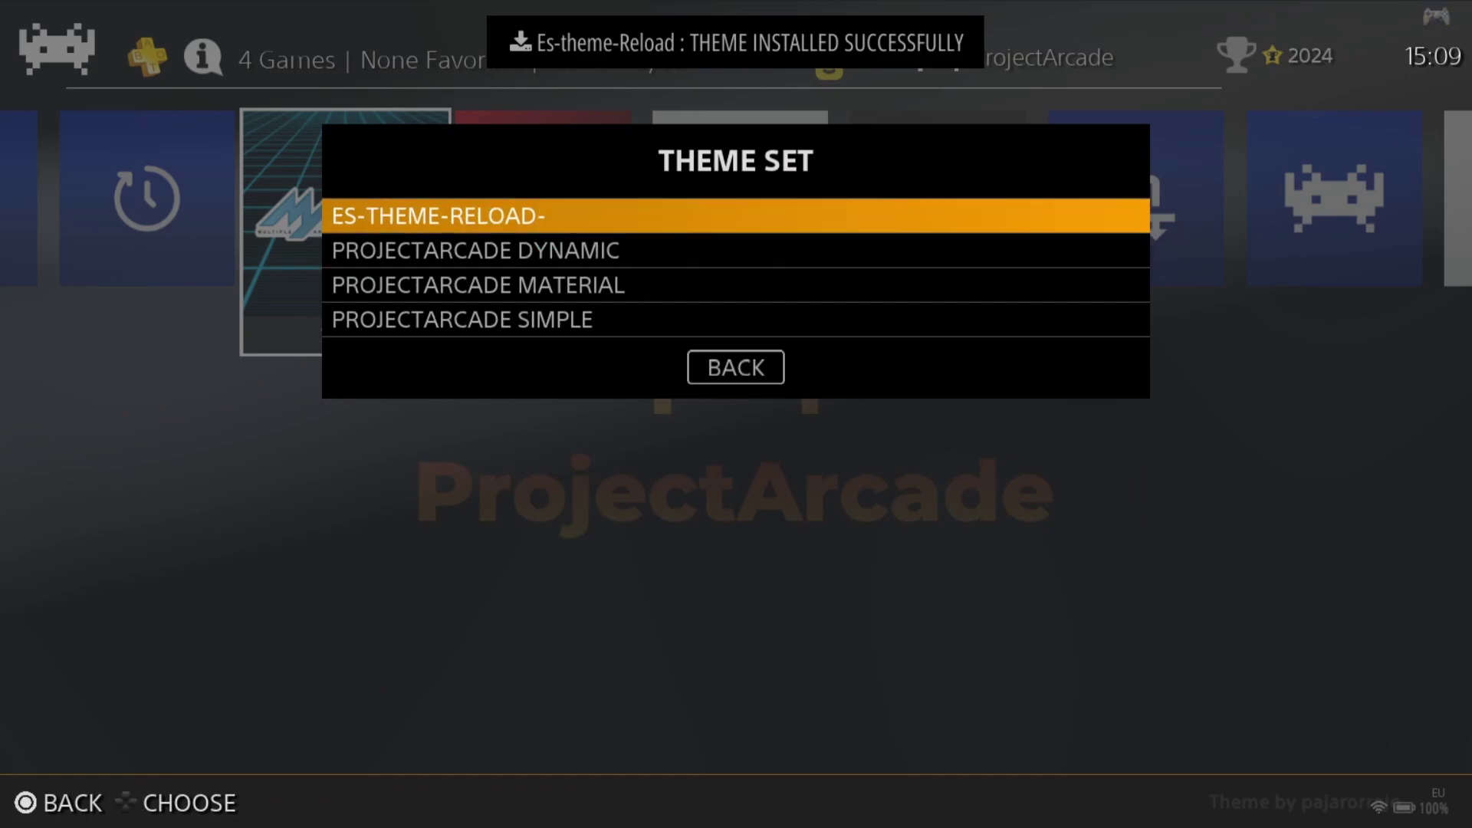
key("Return")
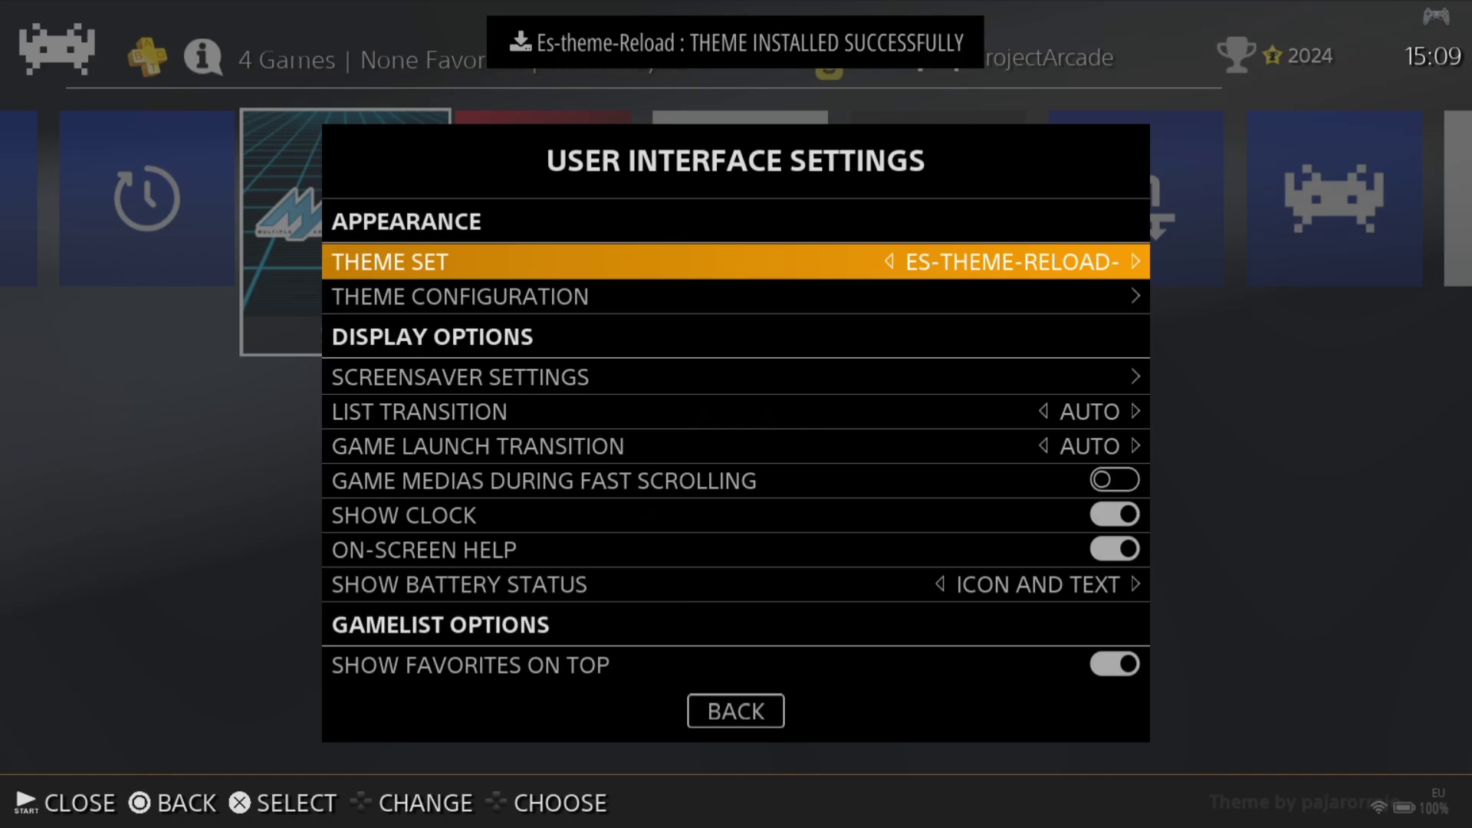
key("Escape")
key("Escape")
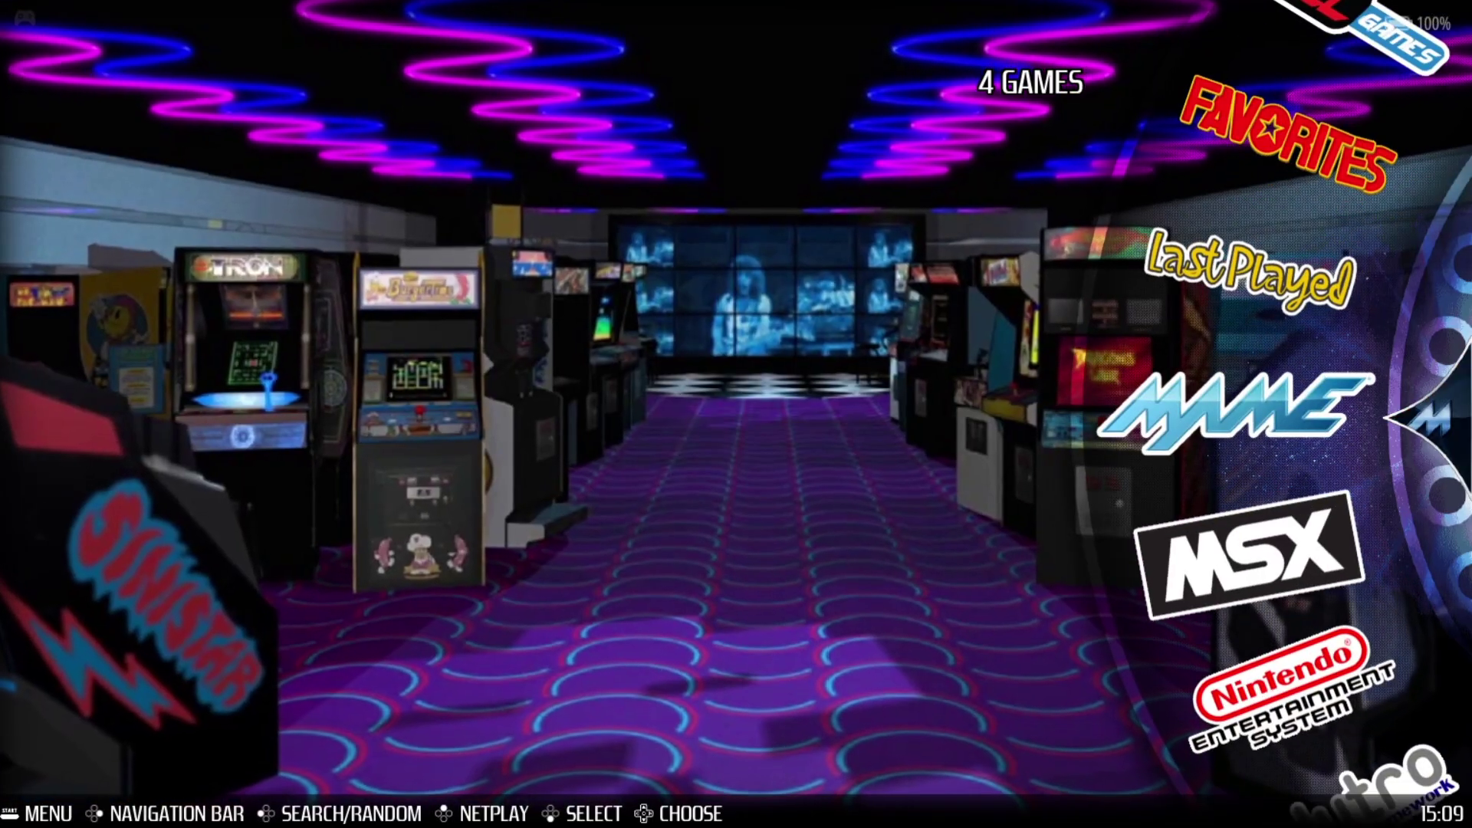
Step: Browse Mercs, Pong, Shinobi and Golden Axe in the Reload theme, then reopen the MAME list
key("Return")
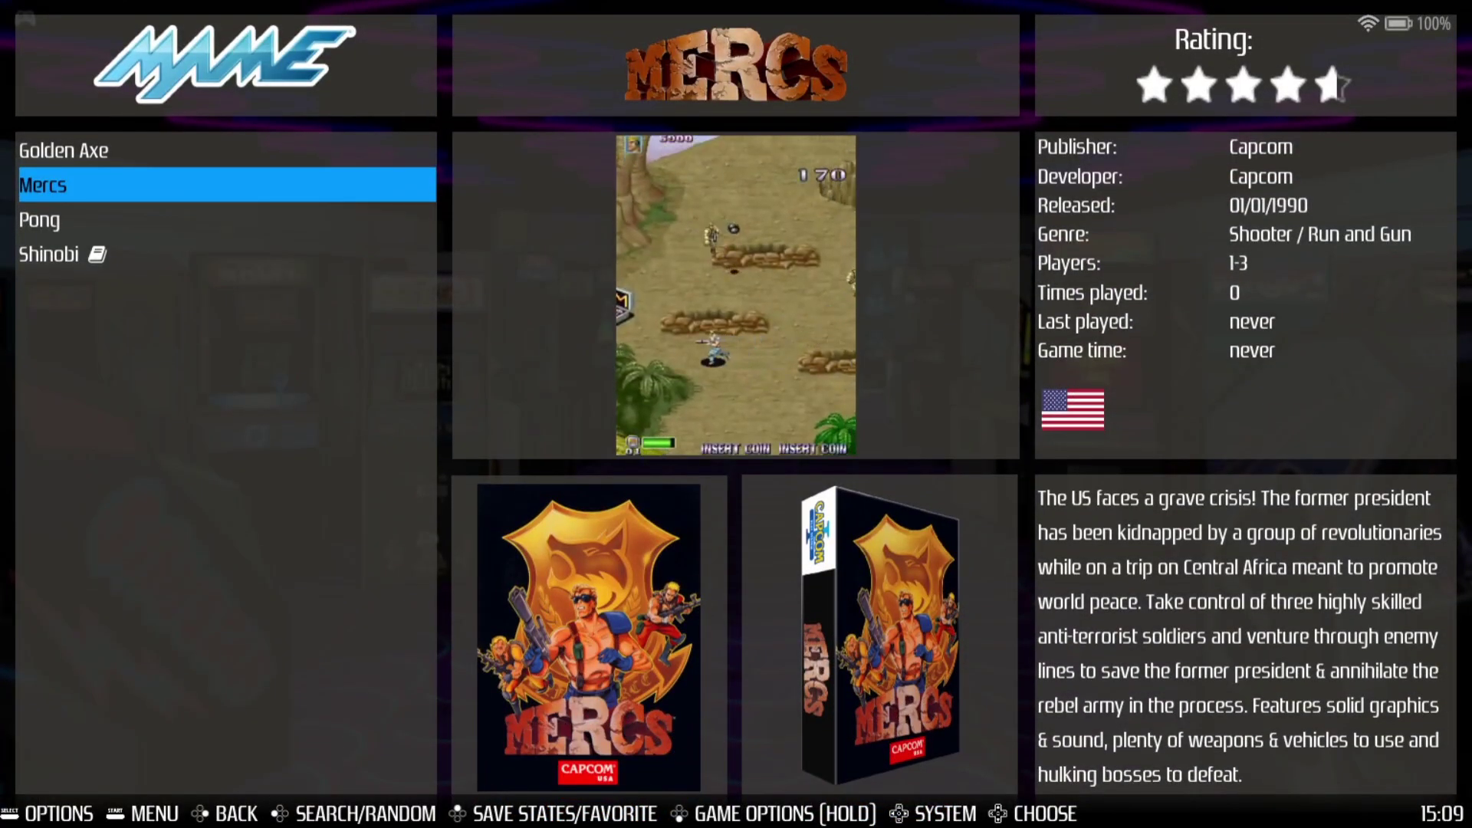
key("Down")
key("Down")
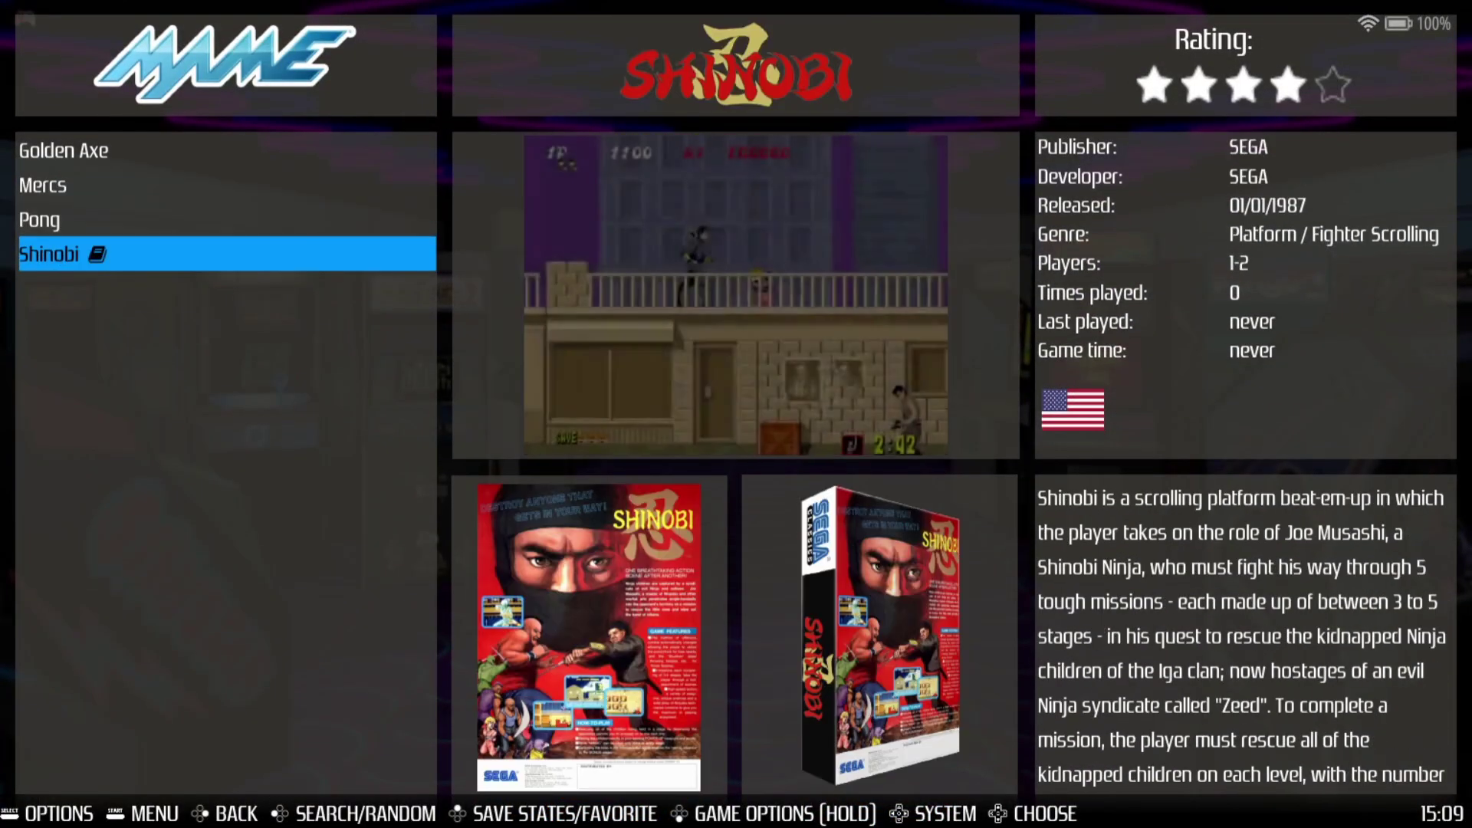
key("Up")
key("Up")
key("Up")
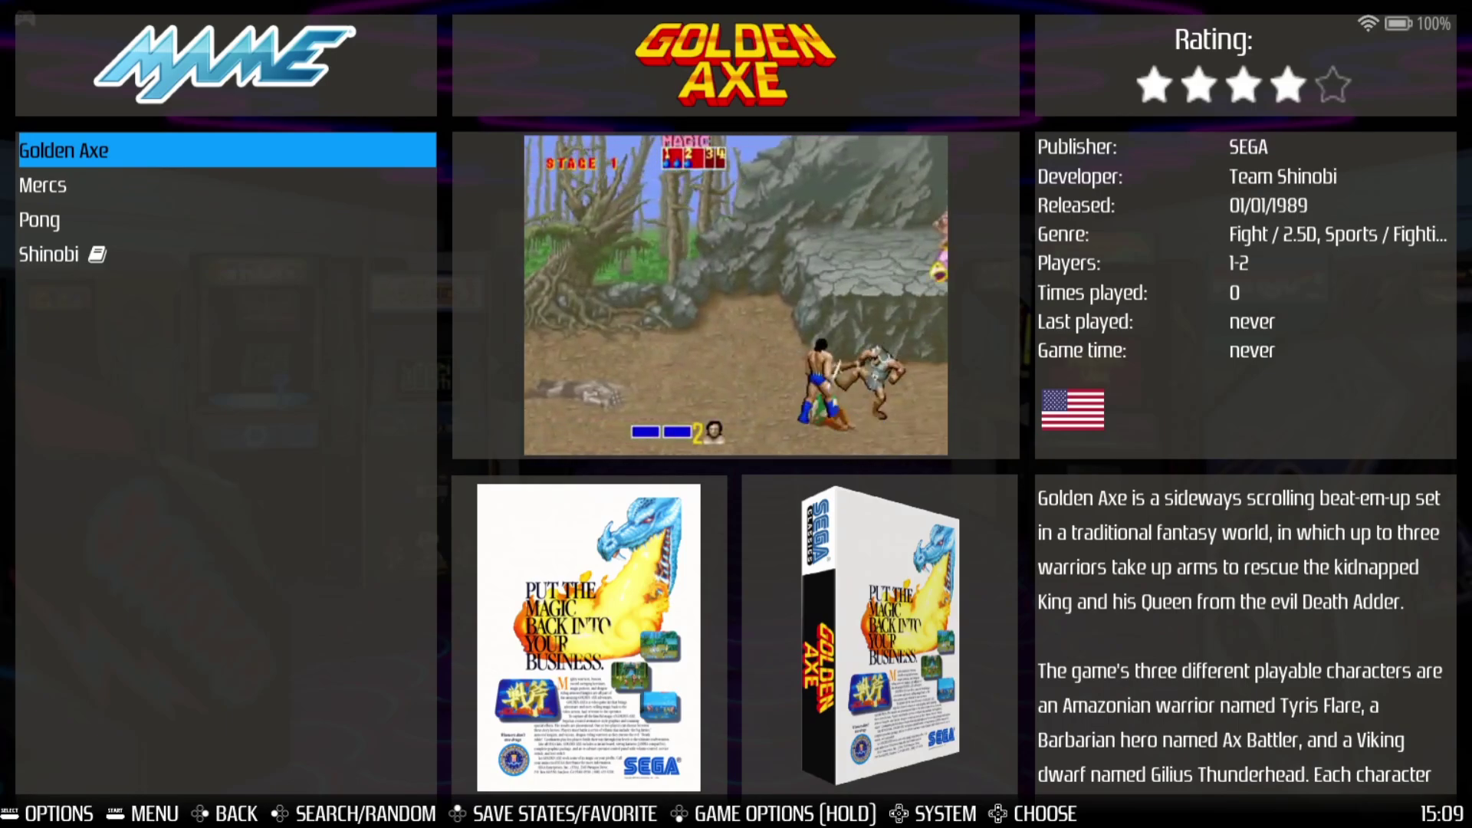
key("Escape")
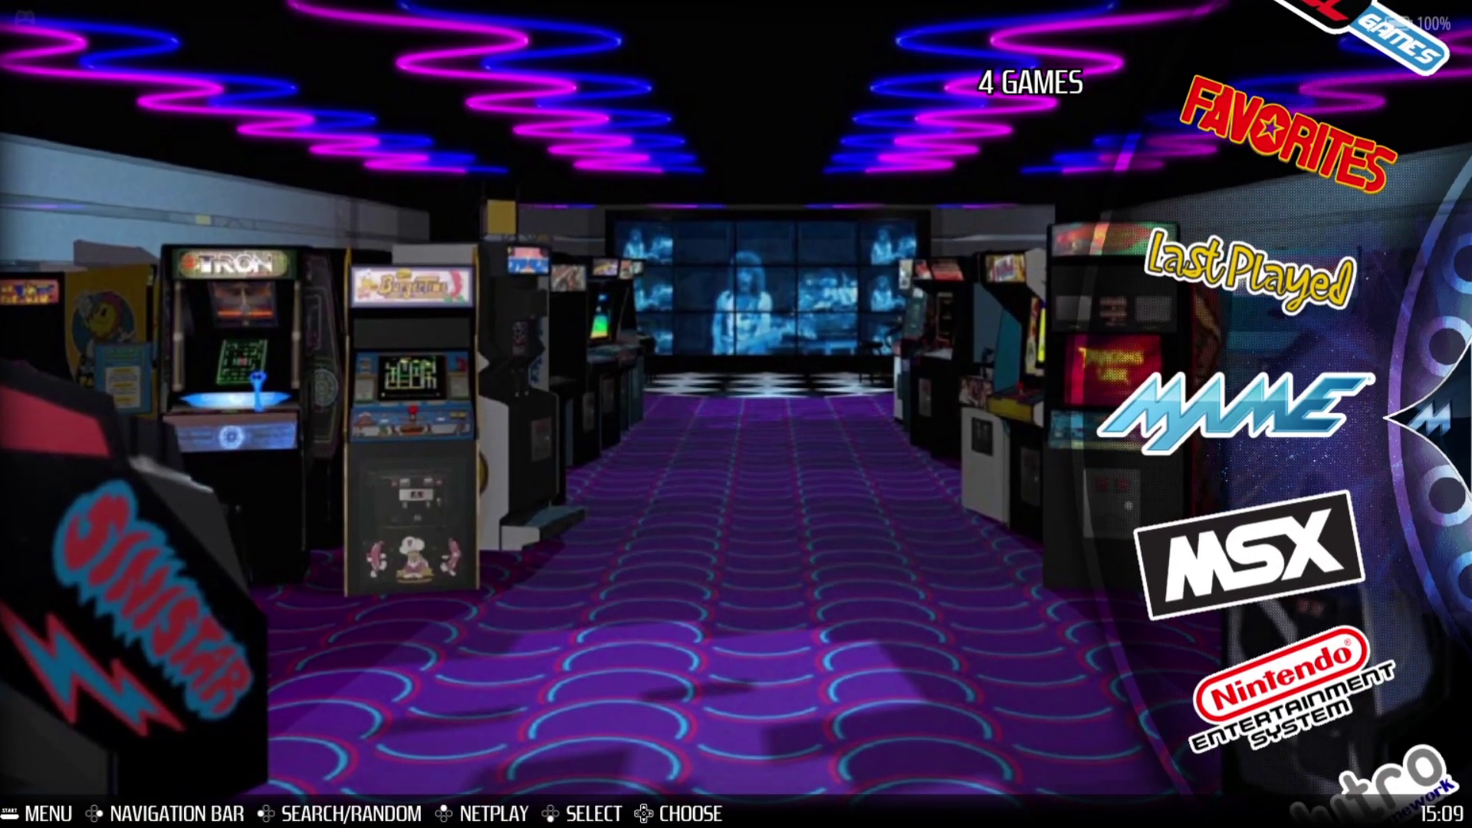
key("Return")
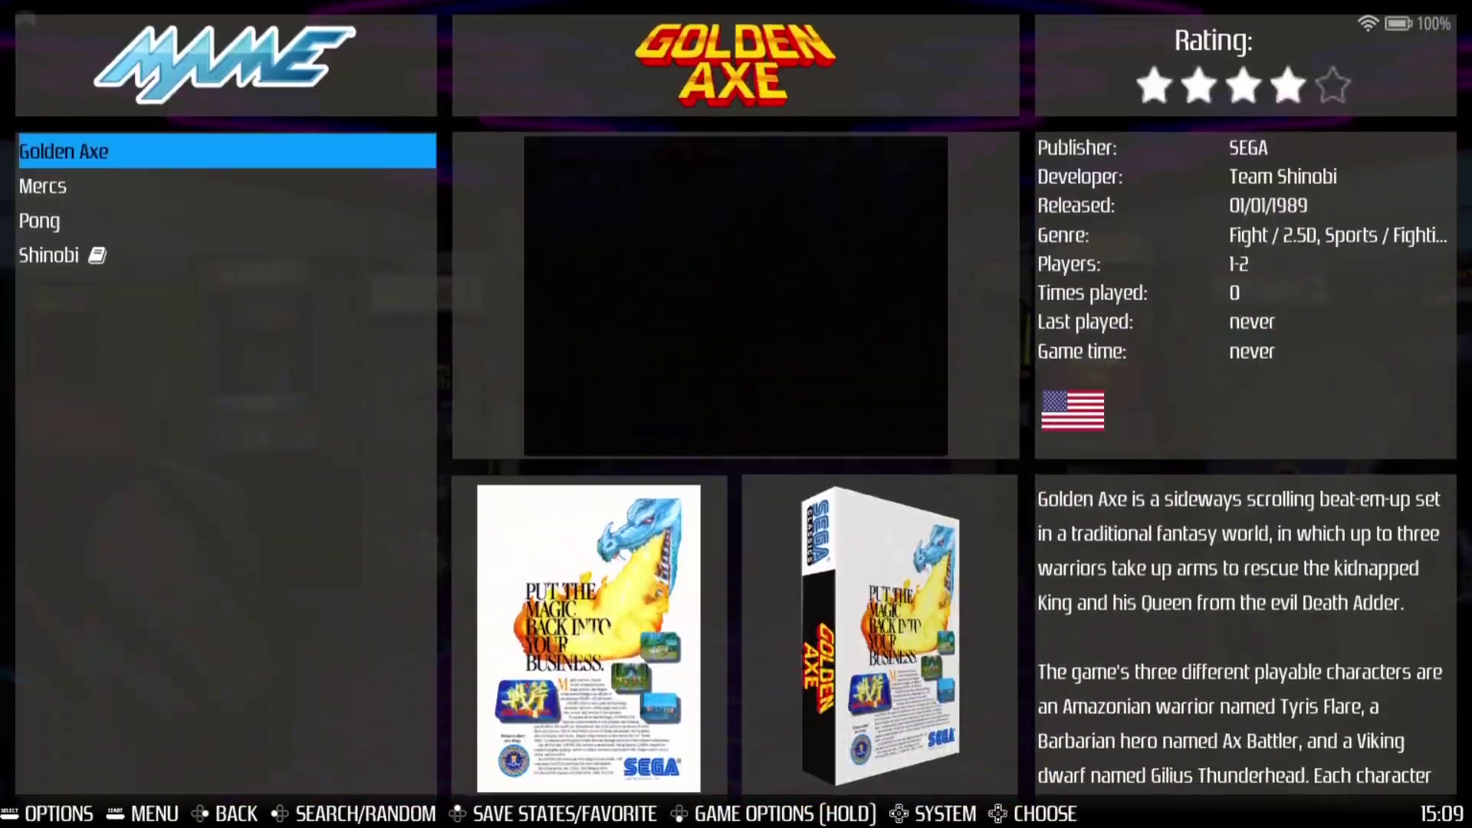
Step: Set Wheel Position to LEFT under User Interface Settings > Theme Configuration
key("BackSpace")
key("Escape")
key("Return")
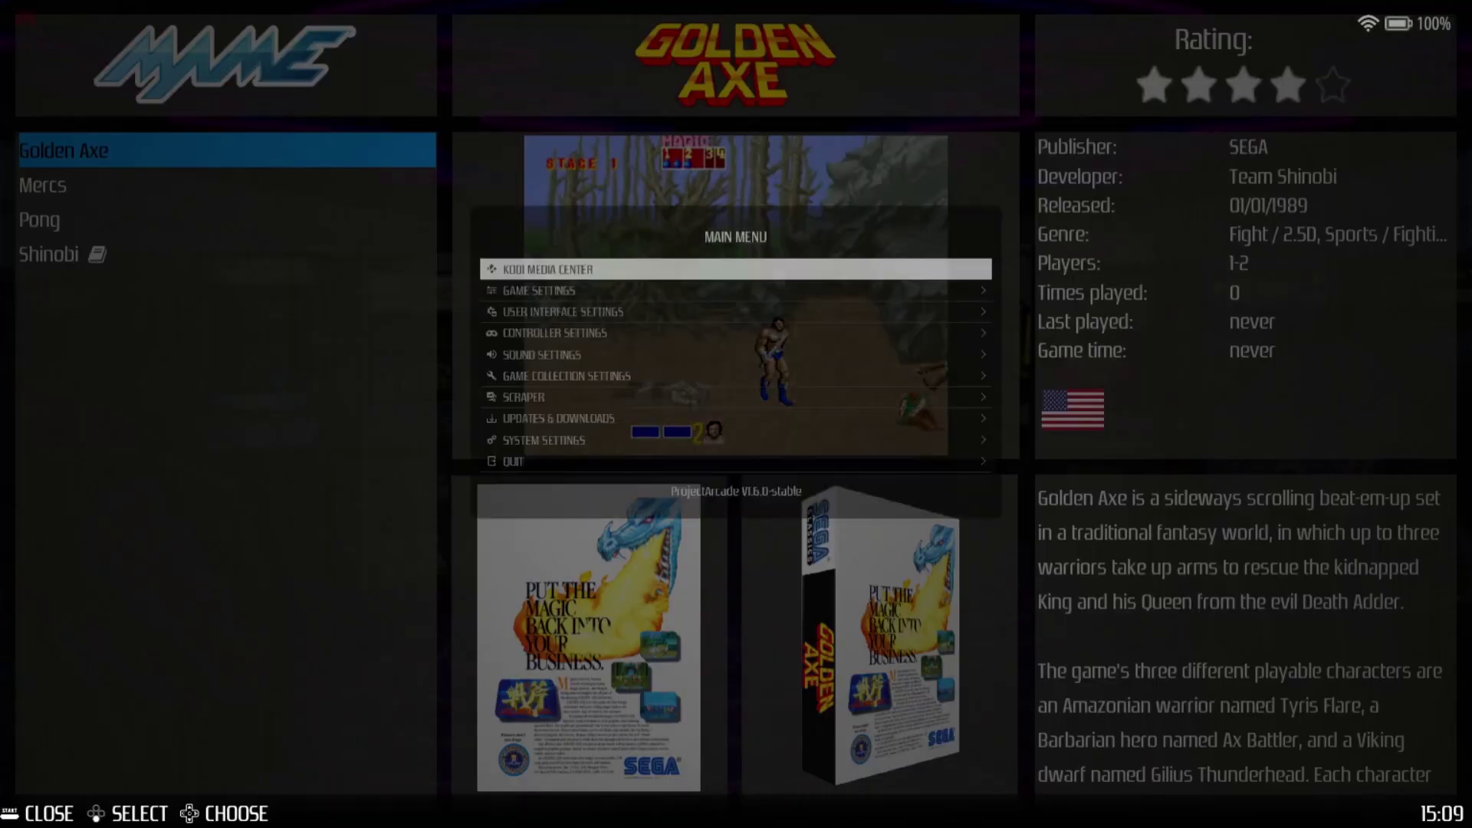
key("Down")
key("Down")
key("Return")
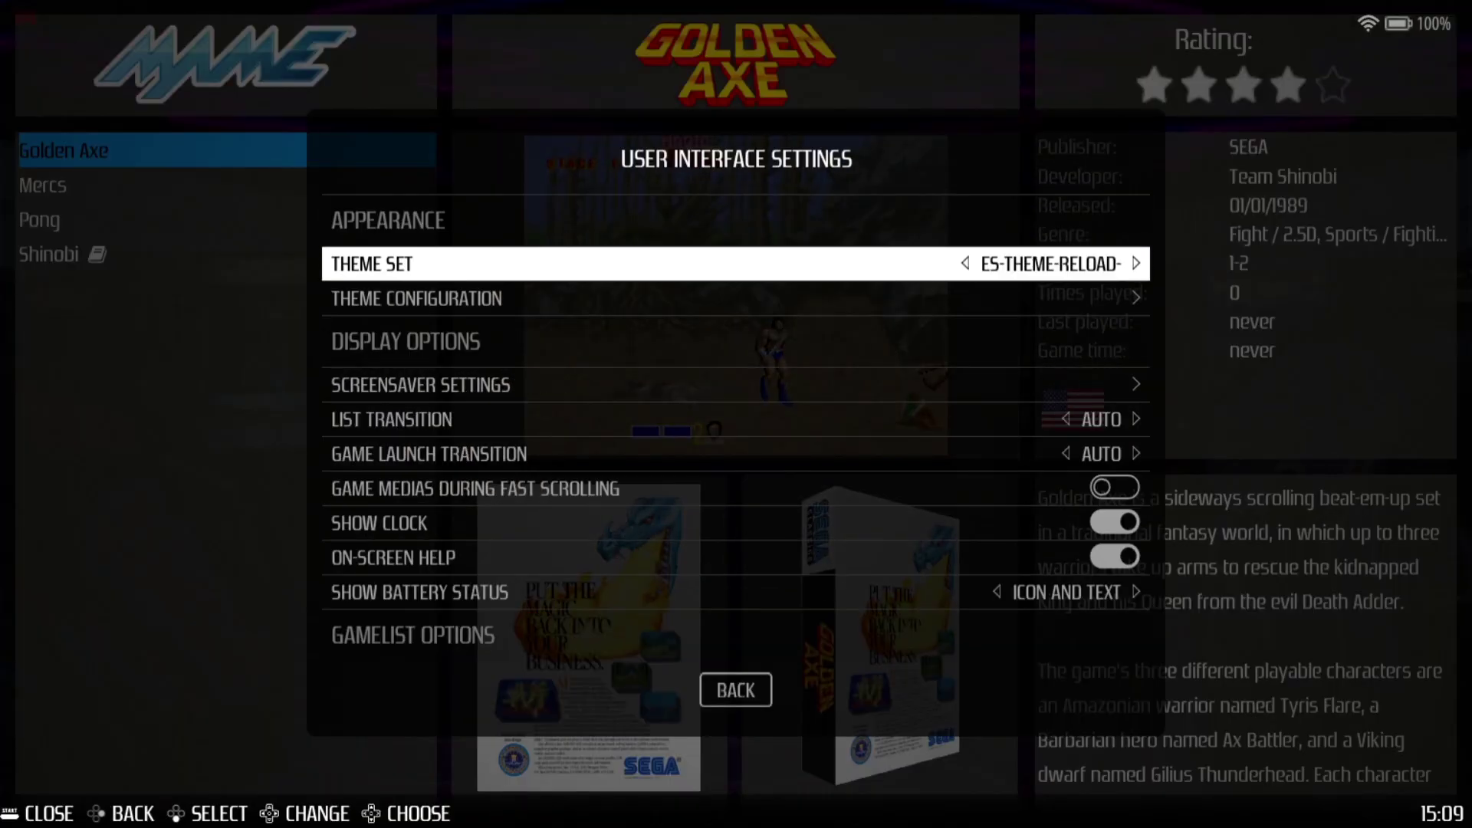
key("Down")
key("Return")
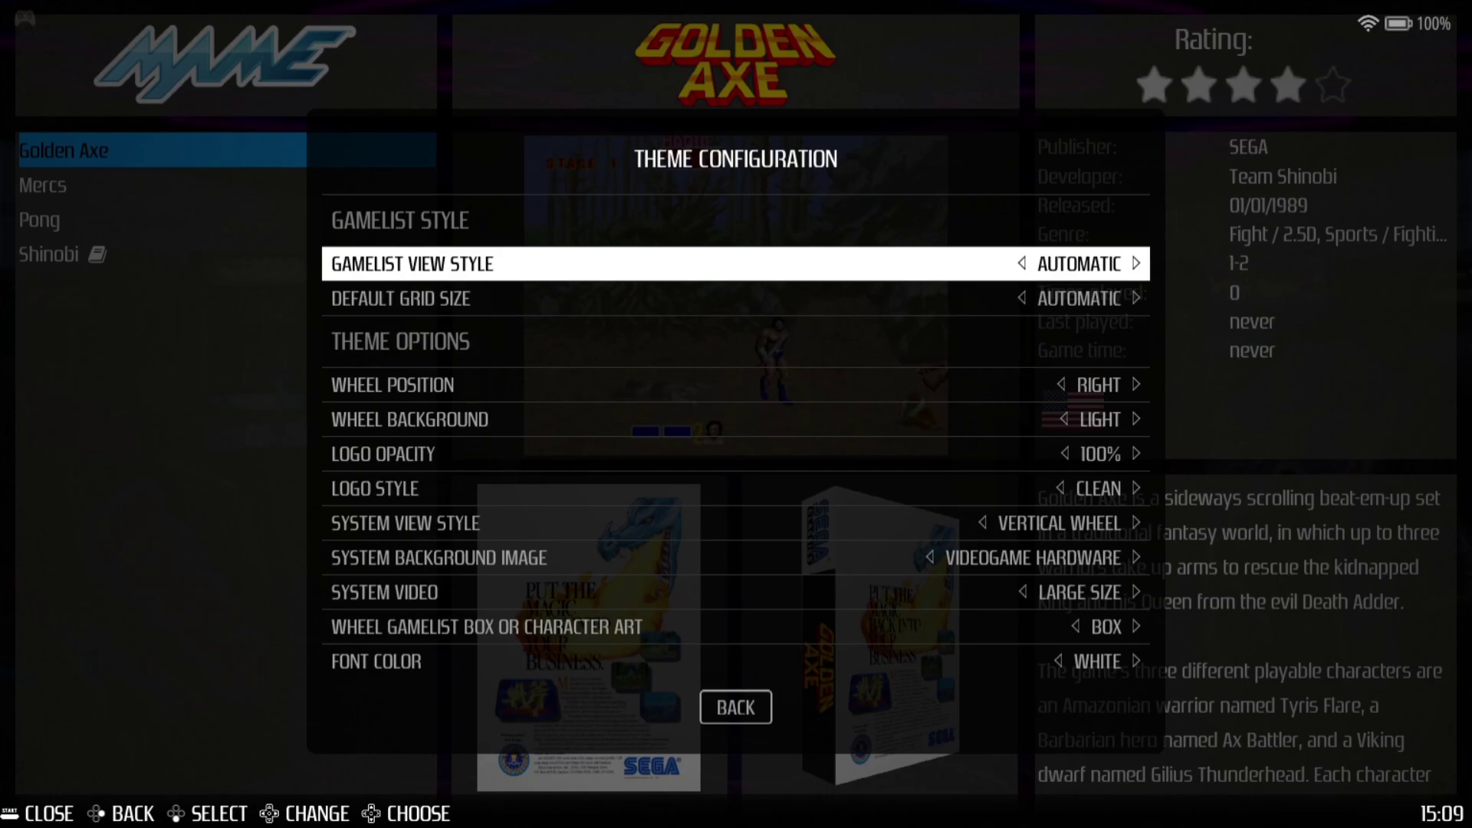
key("Down")
key("Down")
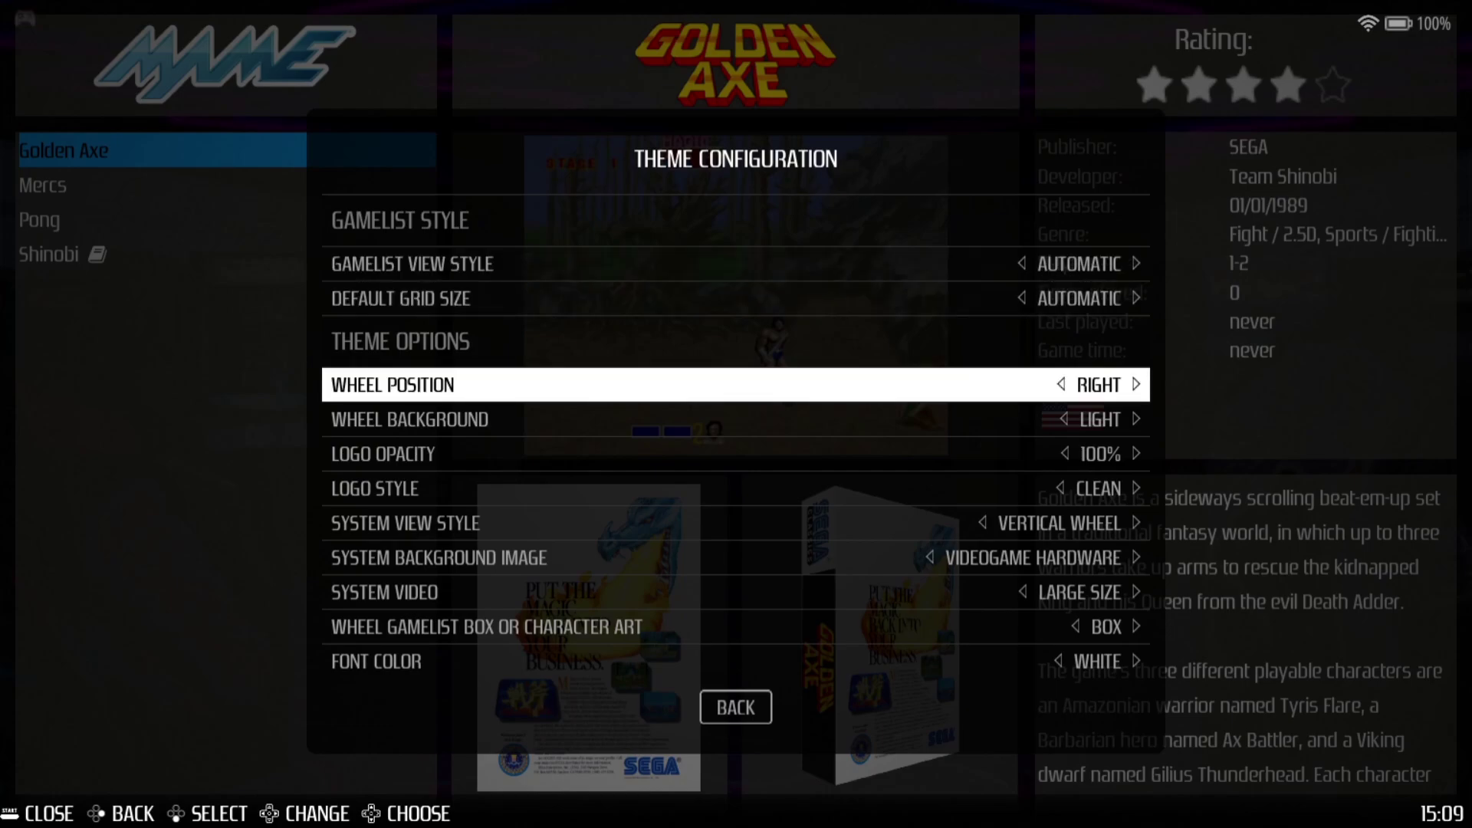
key("Return")
key("Down")
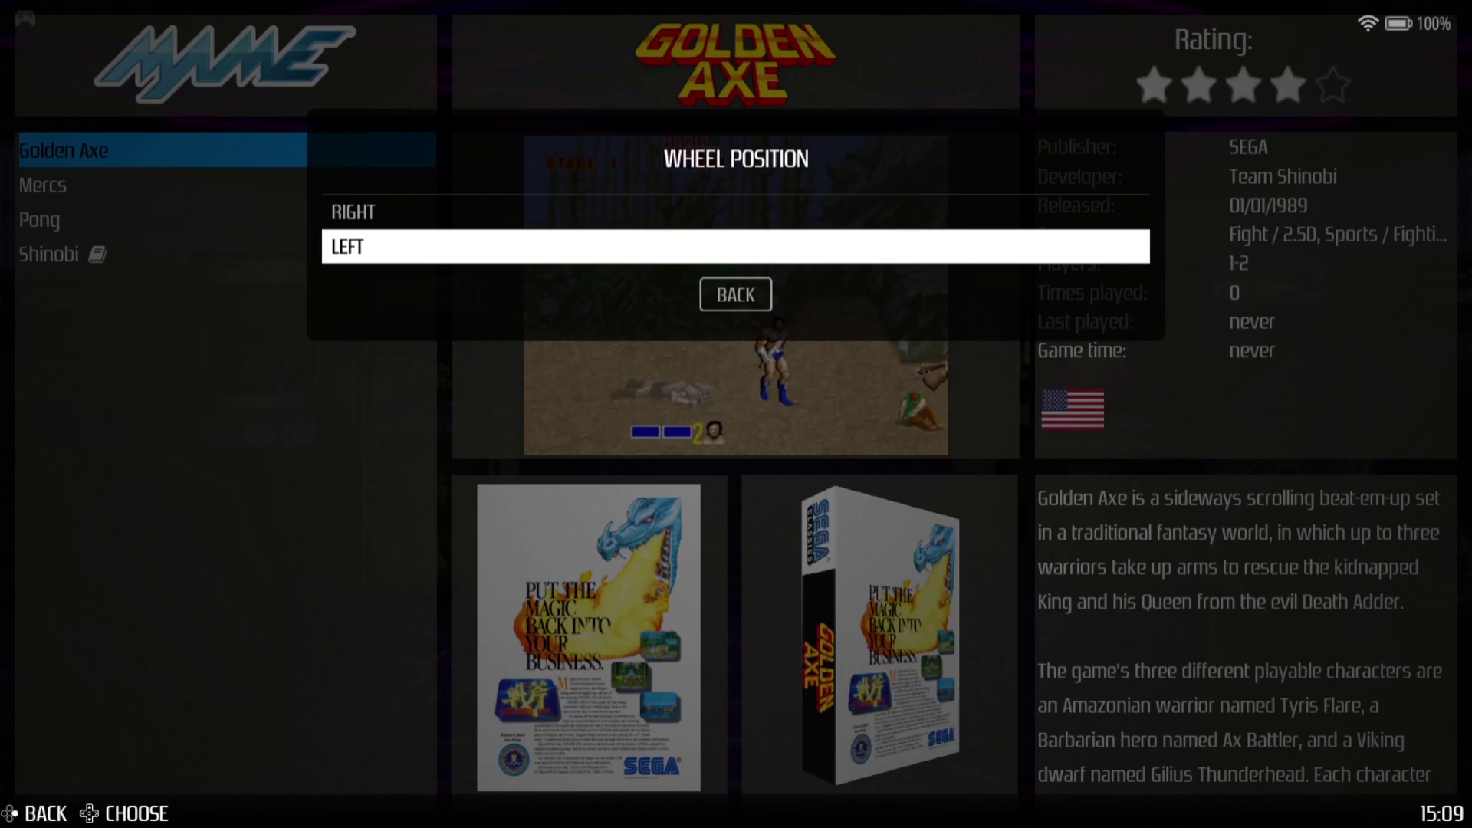
key("Return")
Step: Check the relocated system wheel, reopen MAME's game list, and bring up its view options
key("Escape")
key("Escape")
key("Escape")
key("Escape")
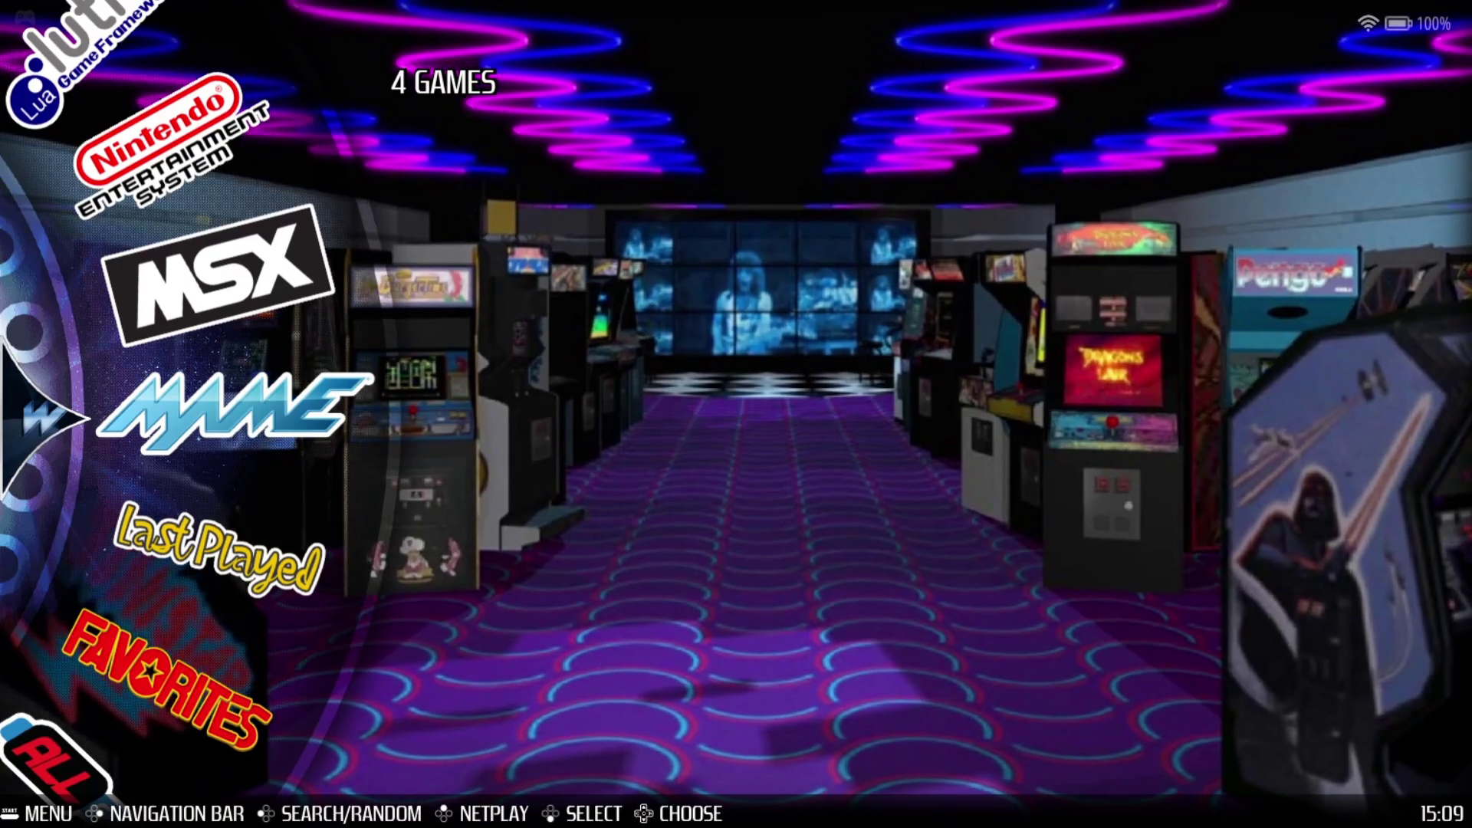
key("Up")
key("Up")
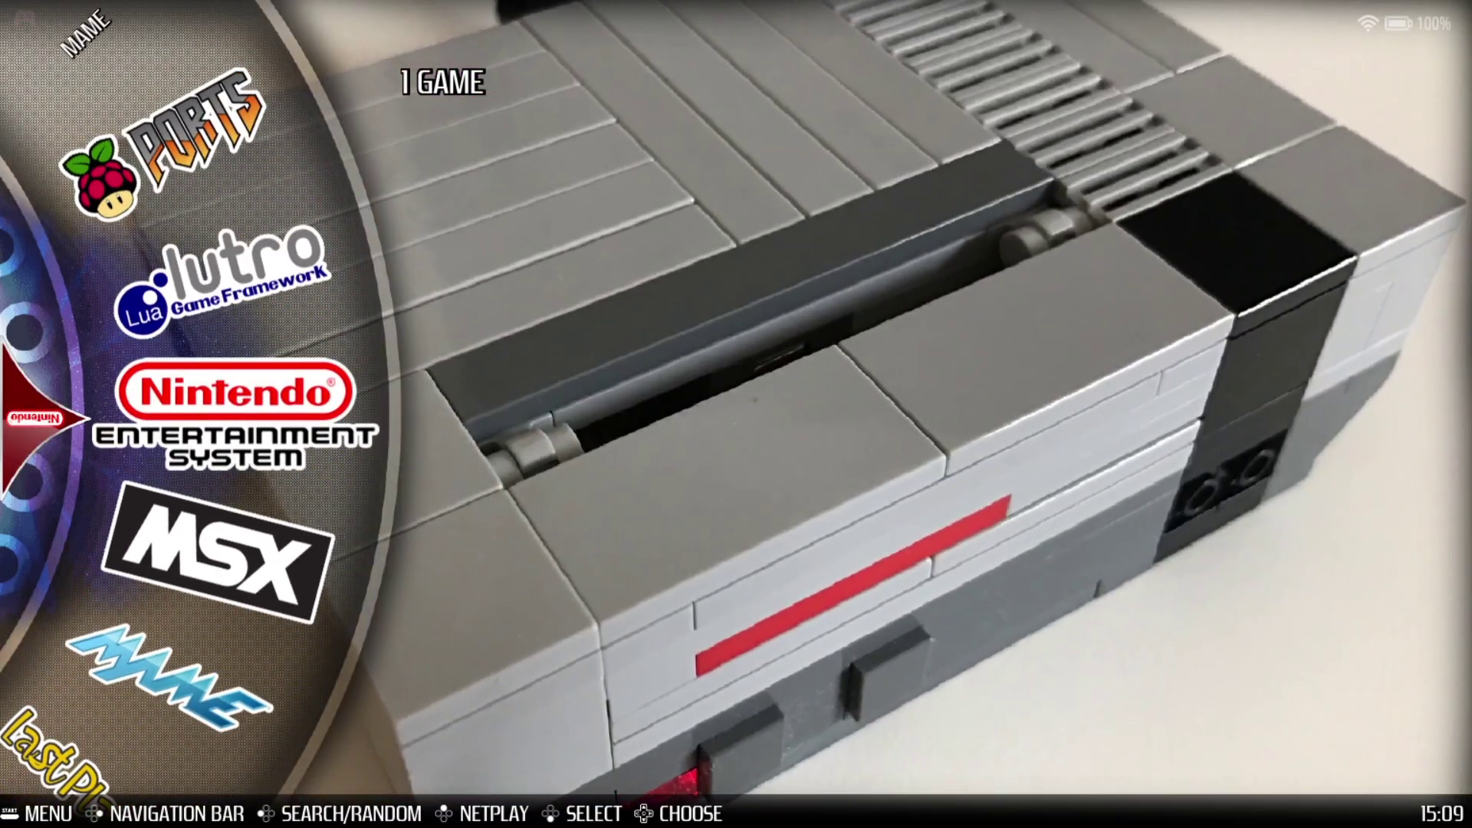
key("Down")
key("Down")
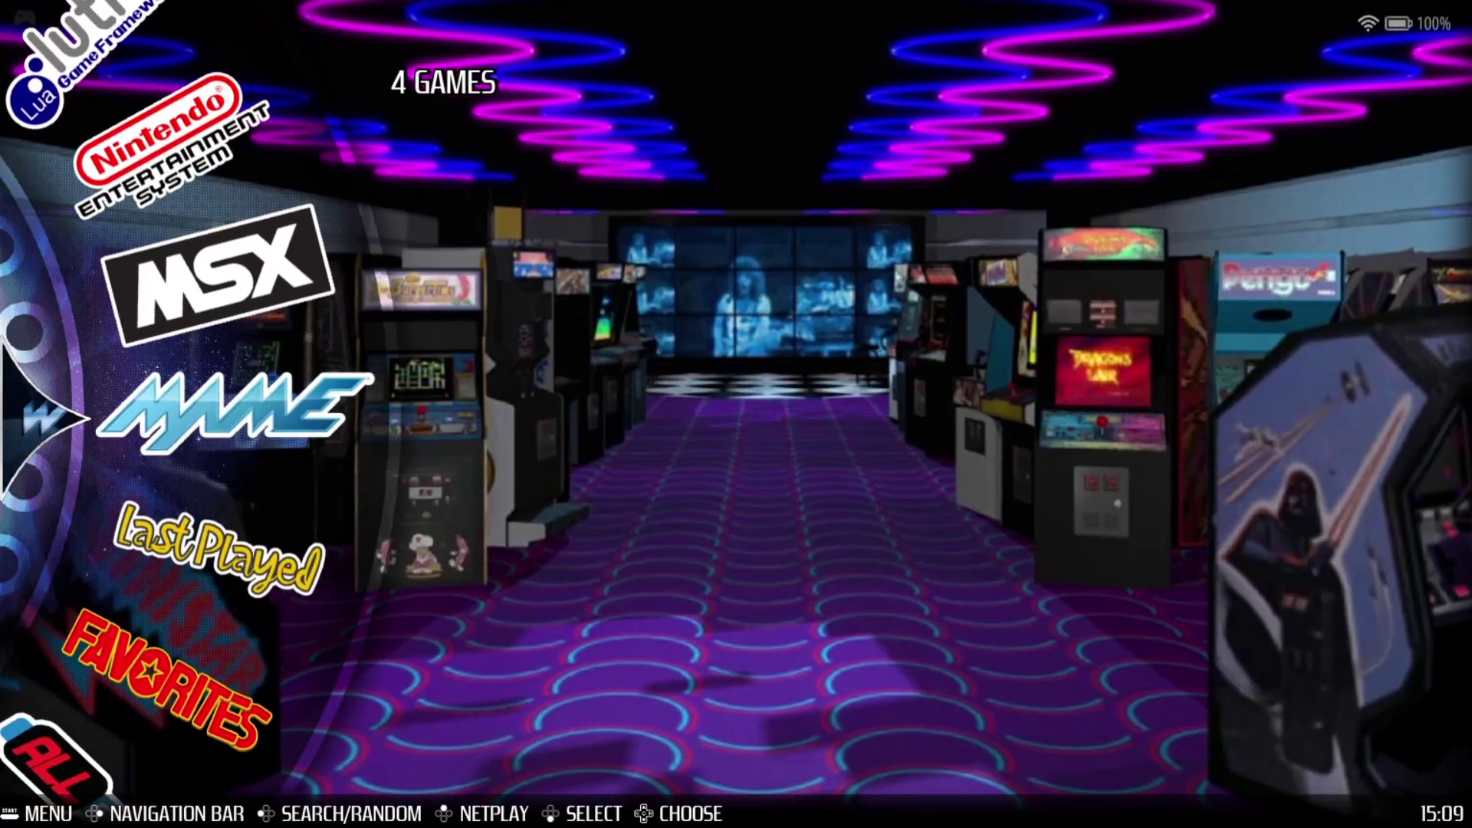
key("Return")
key("F1")
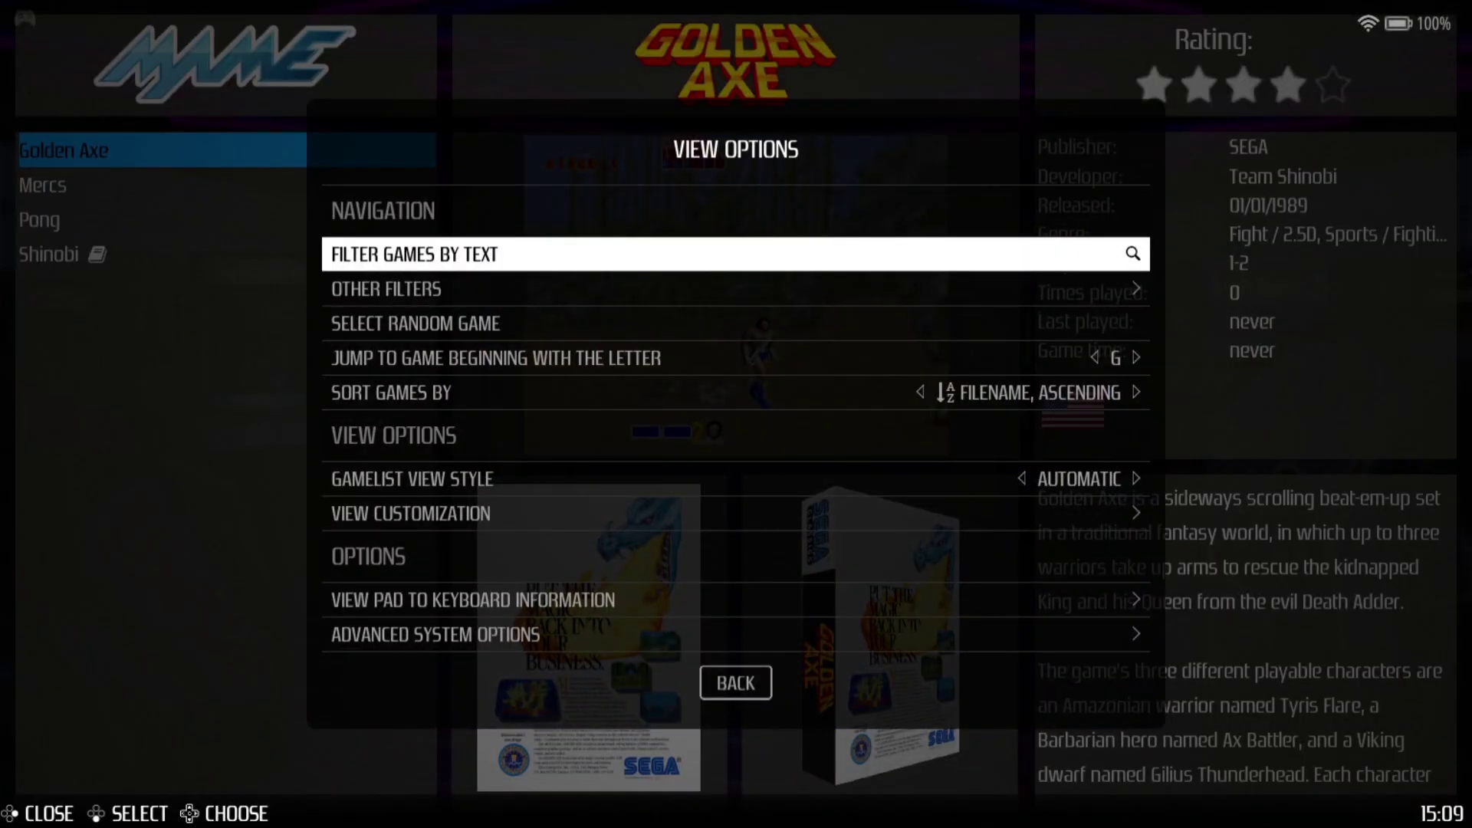
Step: Browse MAME's emulator choices, including LIBRETRO: MAME, keep AUTO, and move down to Mercs
key("Up")
key("Up")
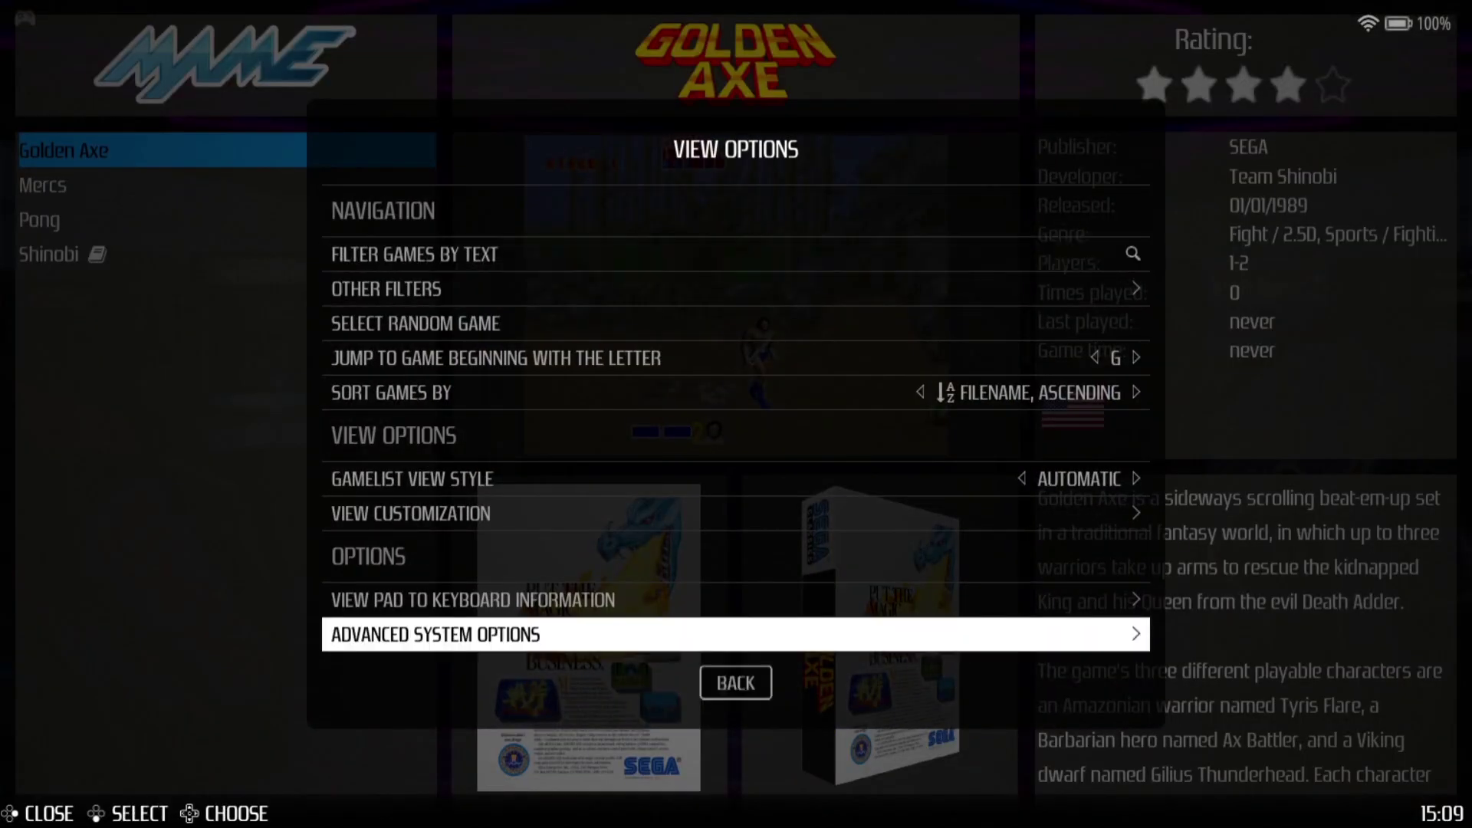
key("Return")
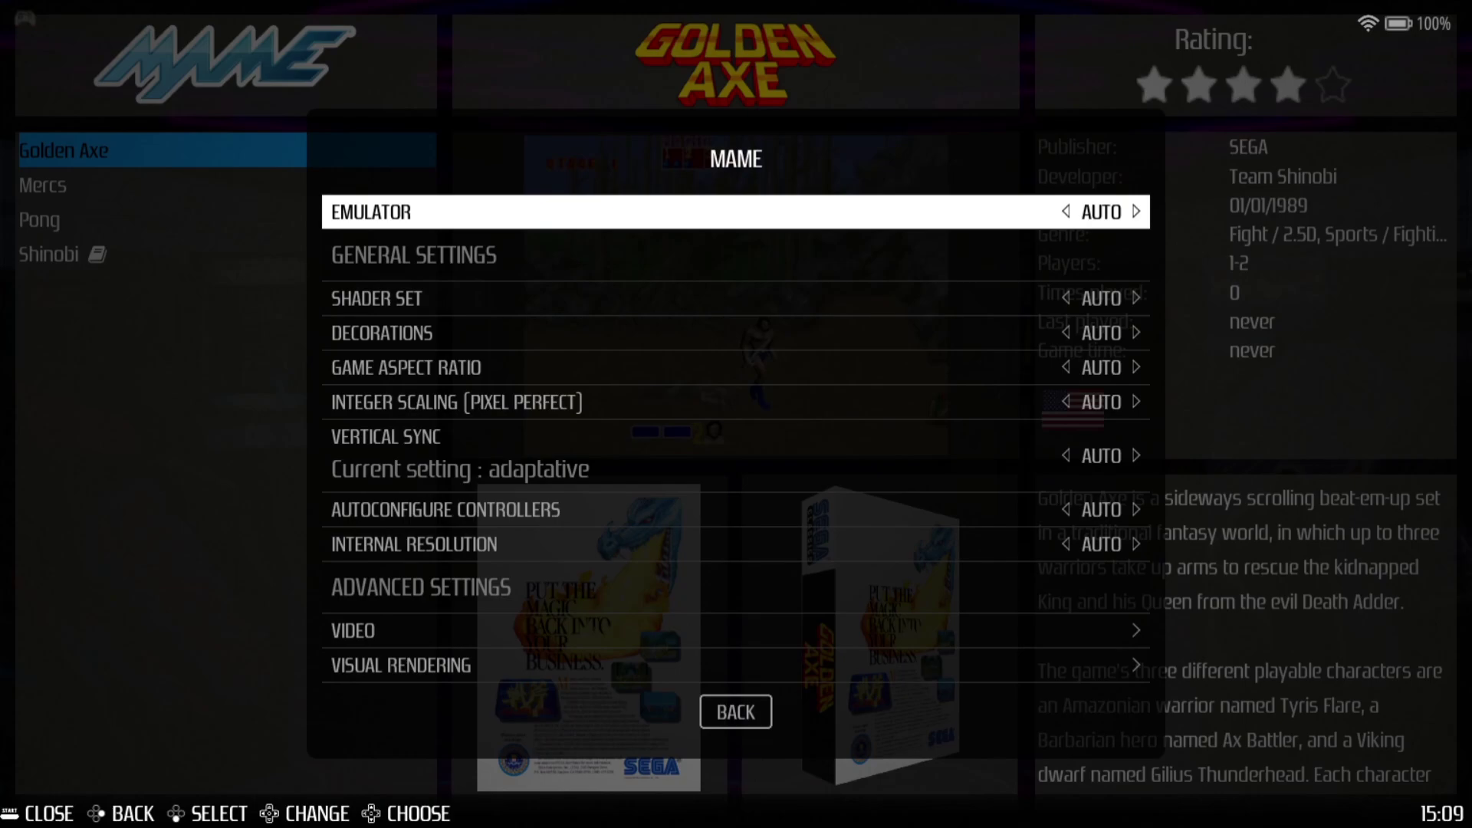
key("Return")
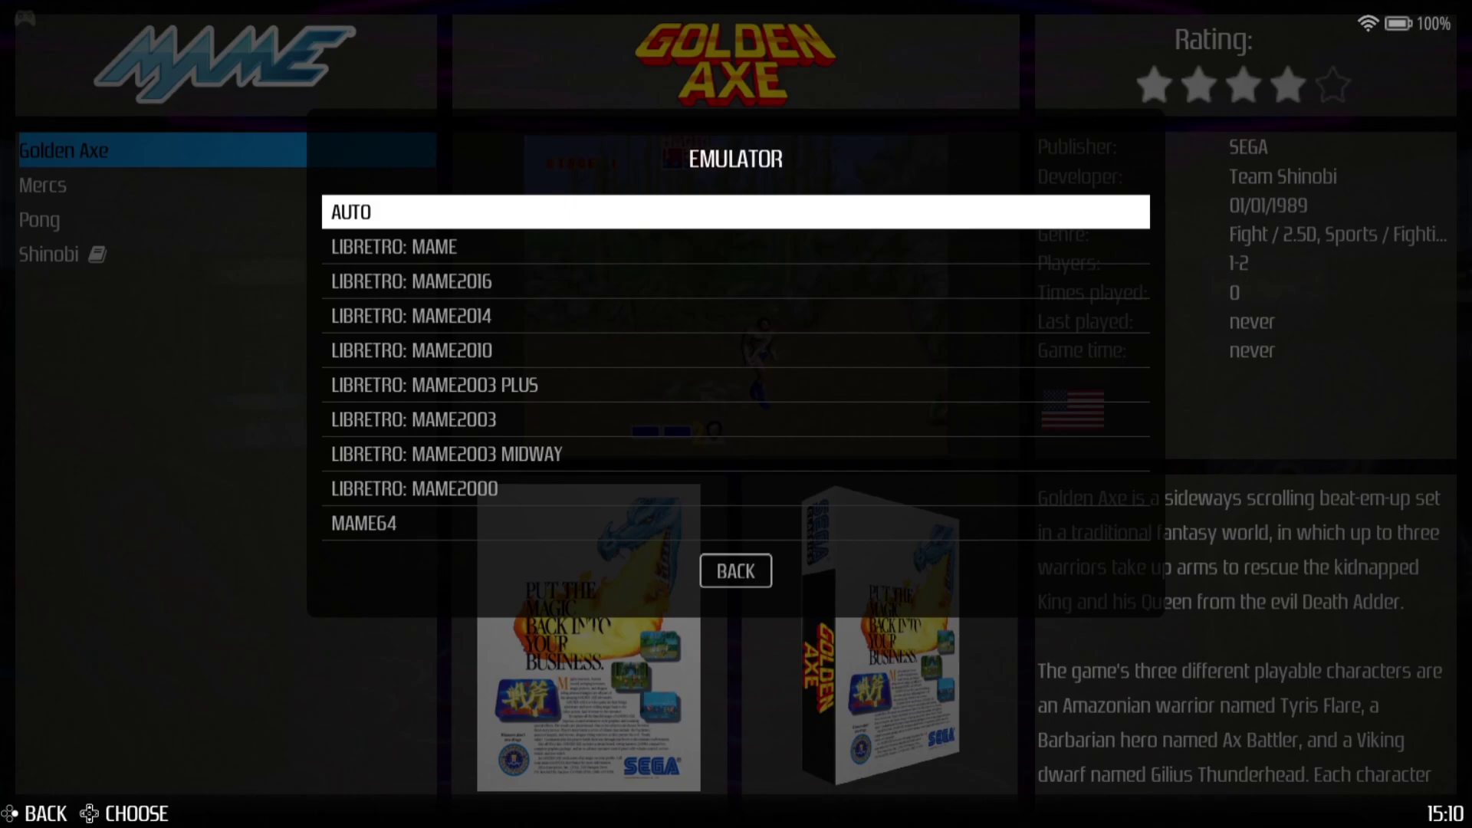
key("Down")
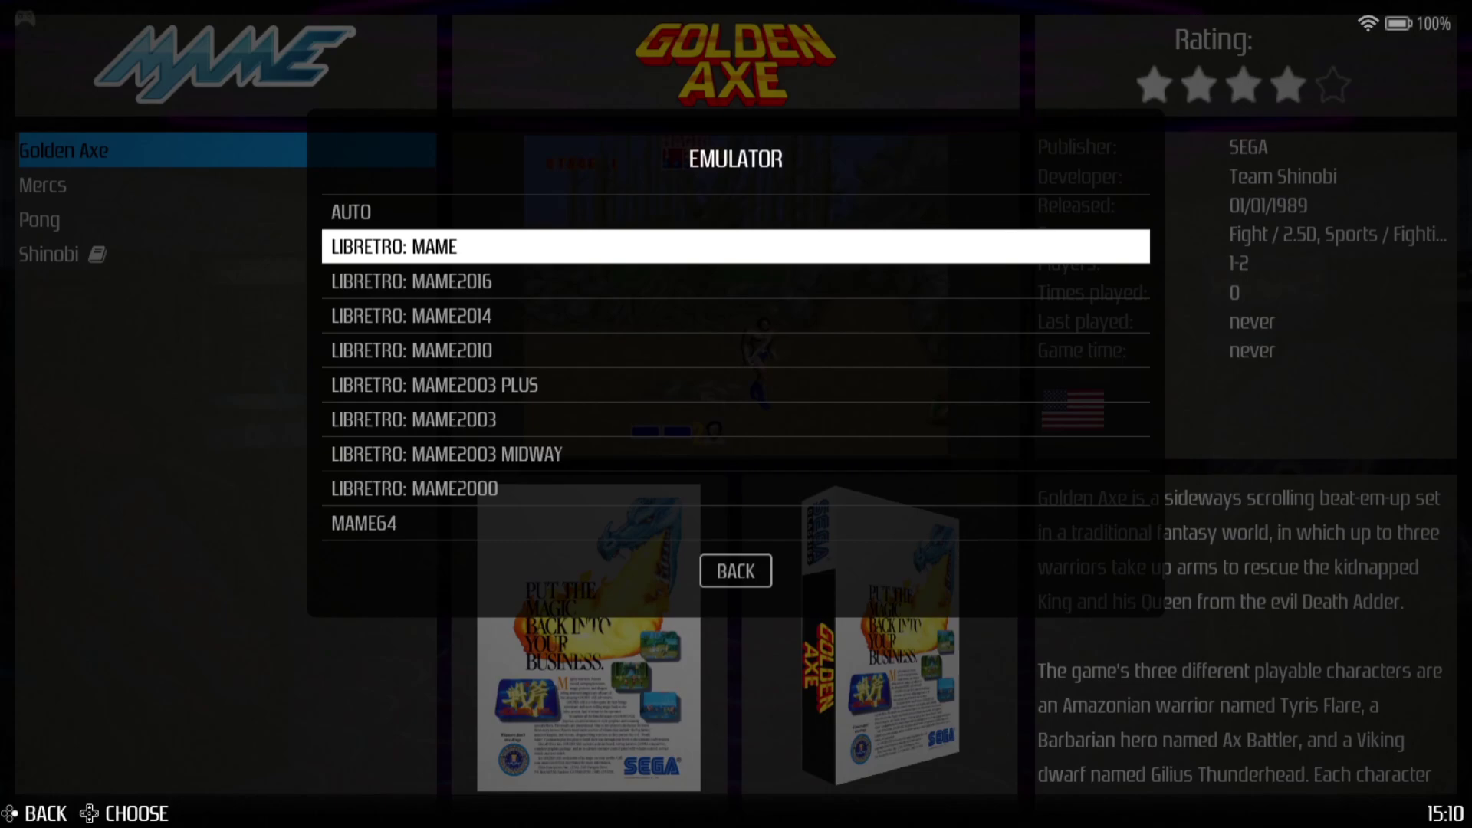
key("Down")
key("Down")
key("Down")
key("Down")
key("Down")
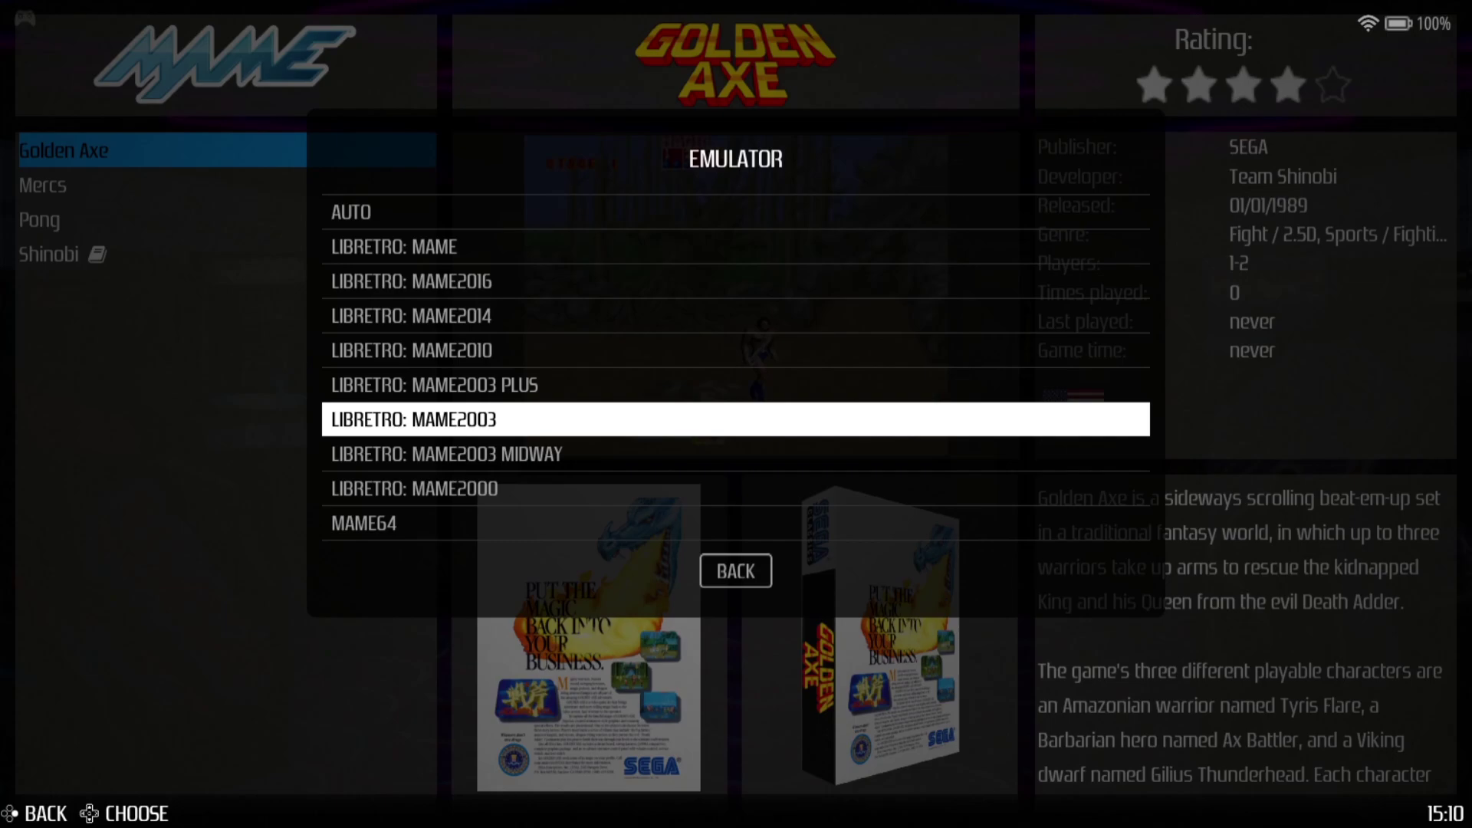
key("Down")
key("Down")
key("Down")
key("Down")
key("Down")
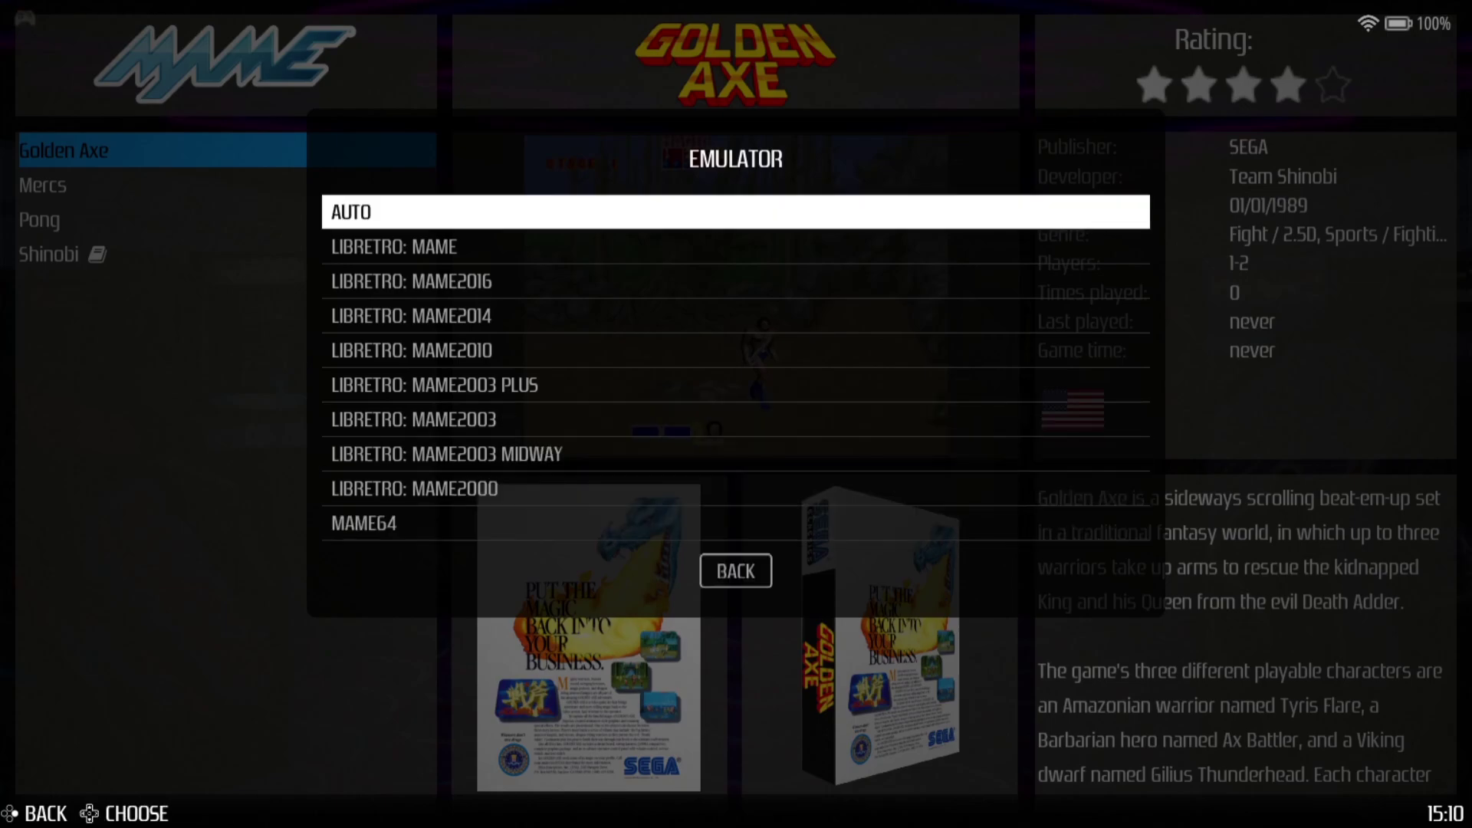
key("Down")
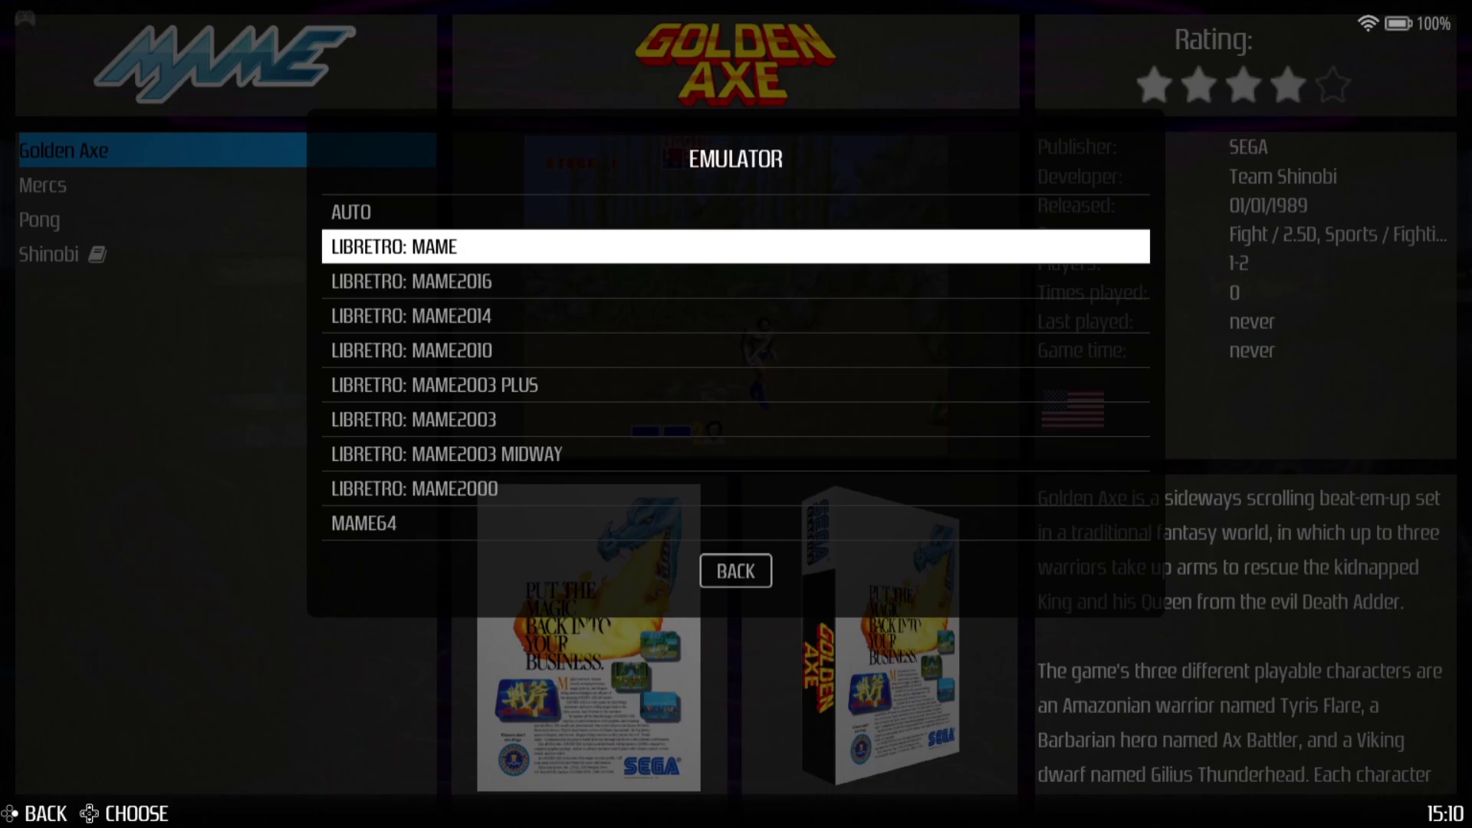
key("Up")
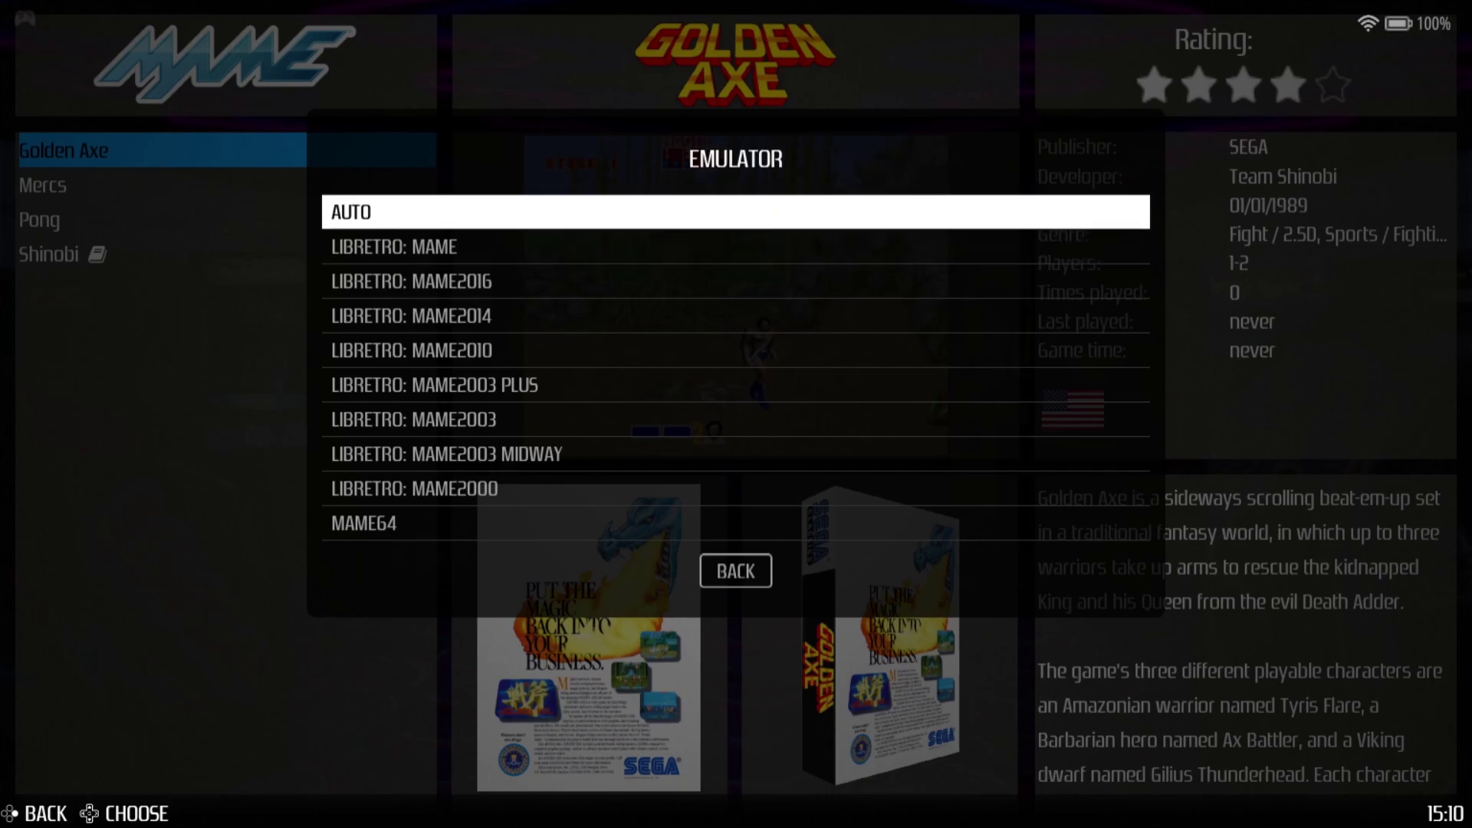
key("Escape")
key("Escape")
key("Down")
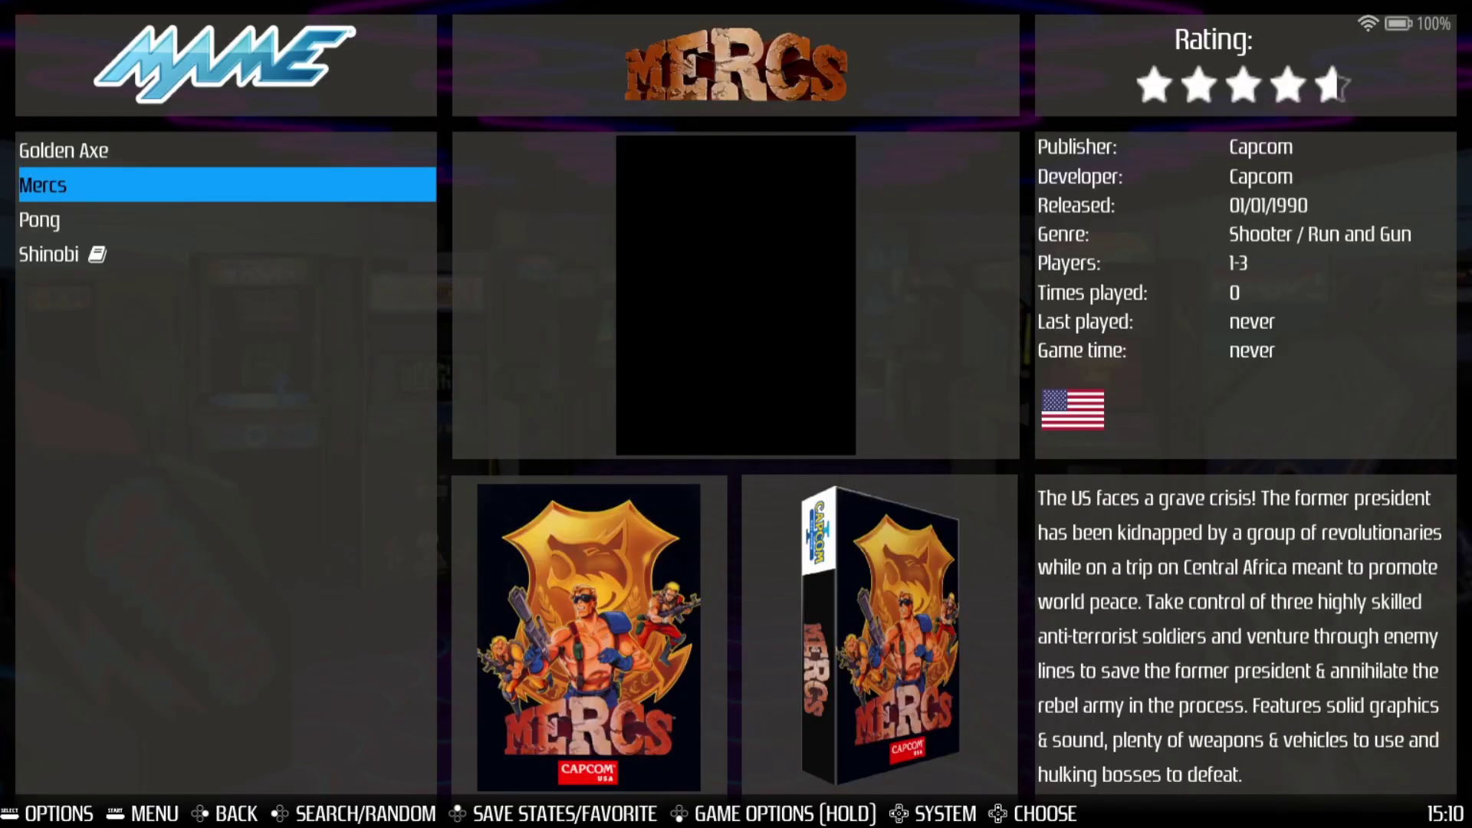
Step: Launch Mercs, play a brief round, quit to the MAME list, and bring up View Options
key("Return")
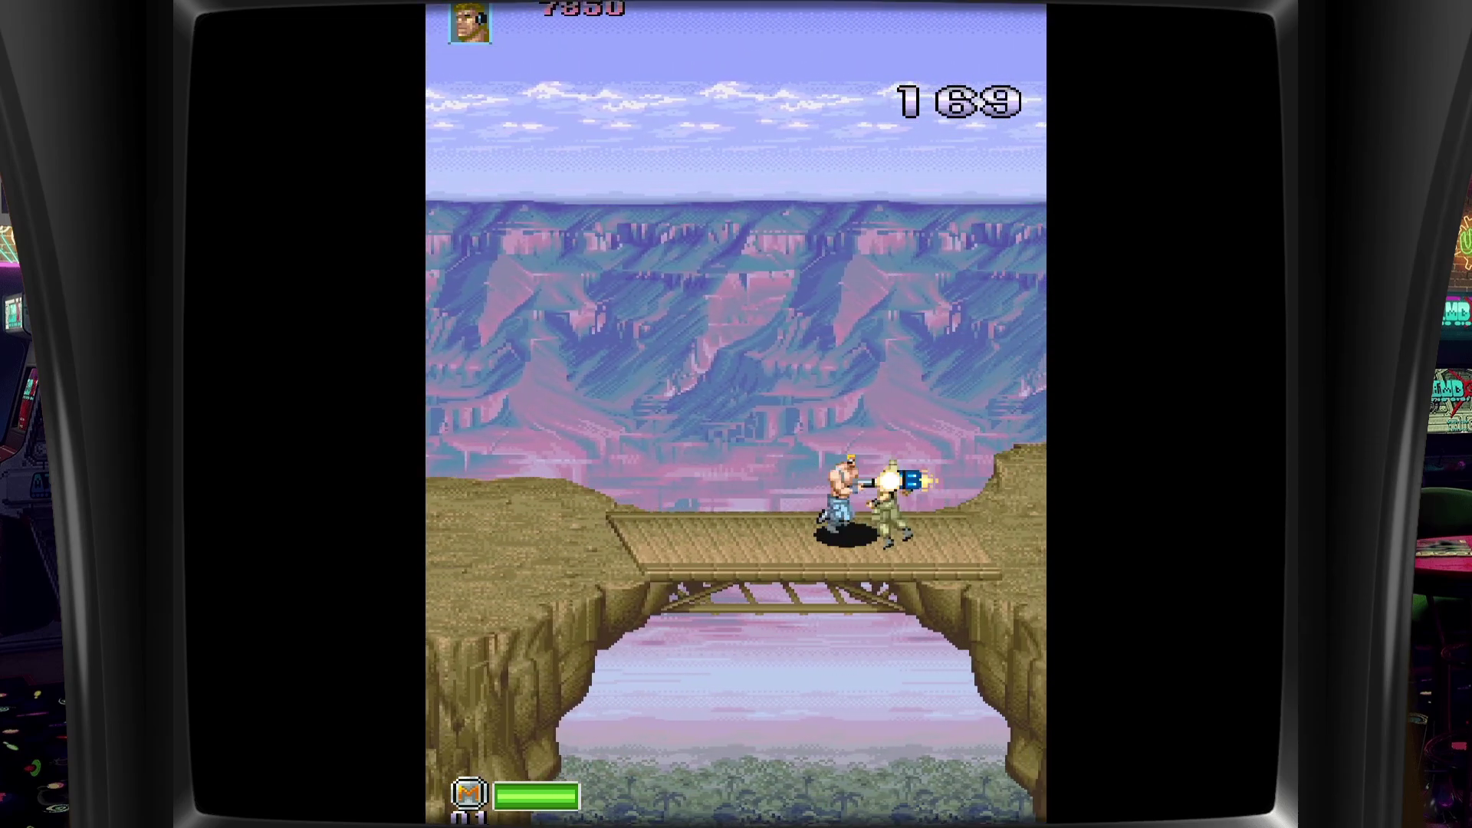
key("Right")
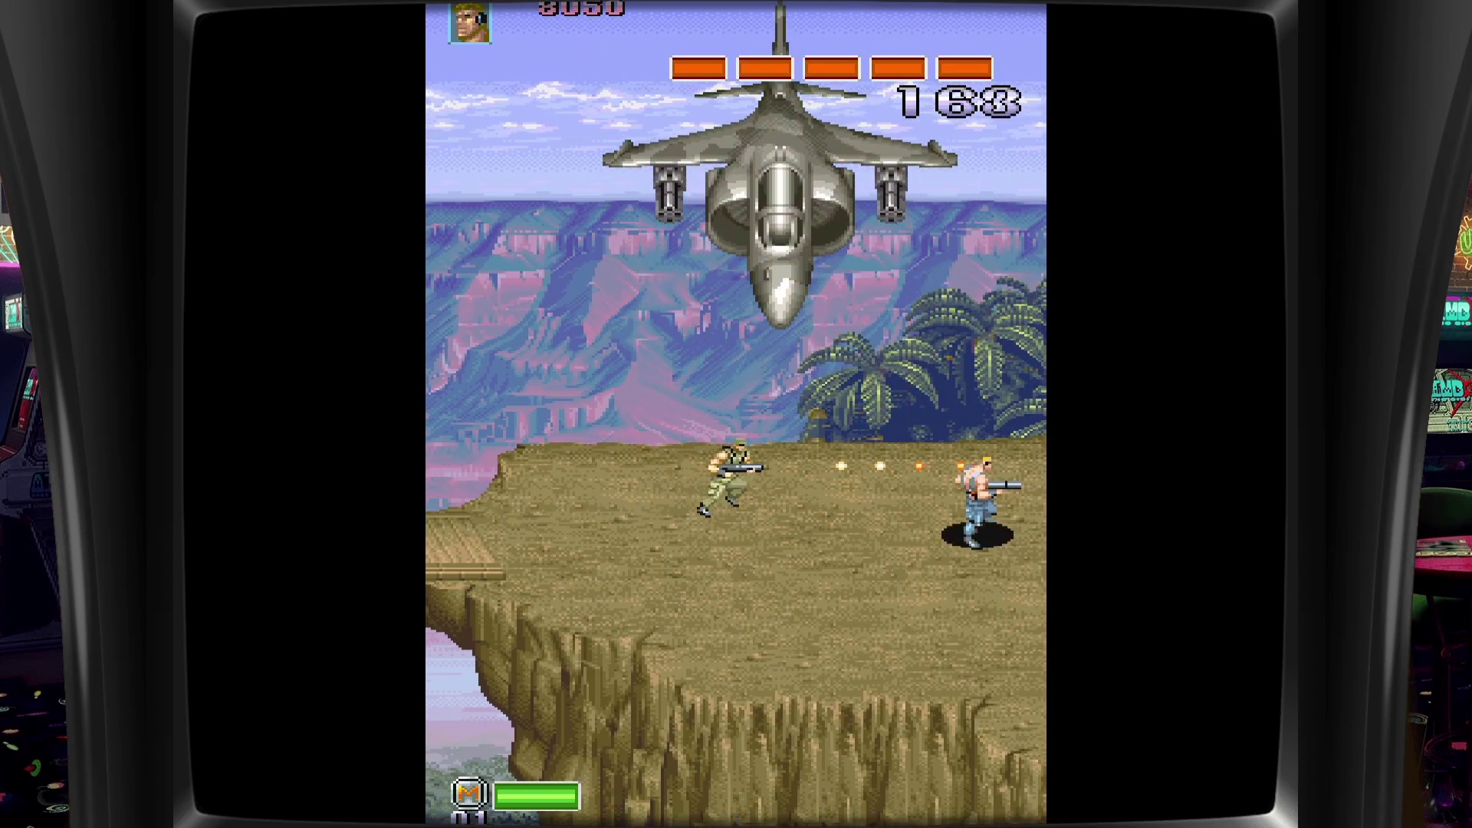
key("Escape")
key("F1")
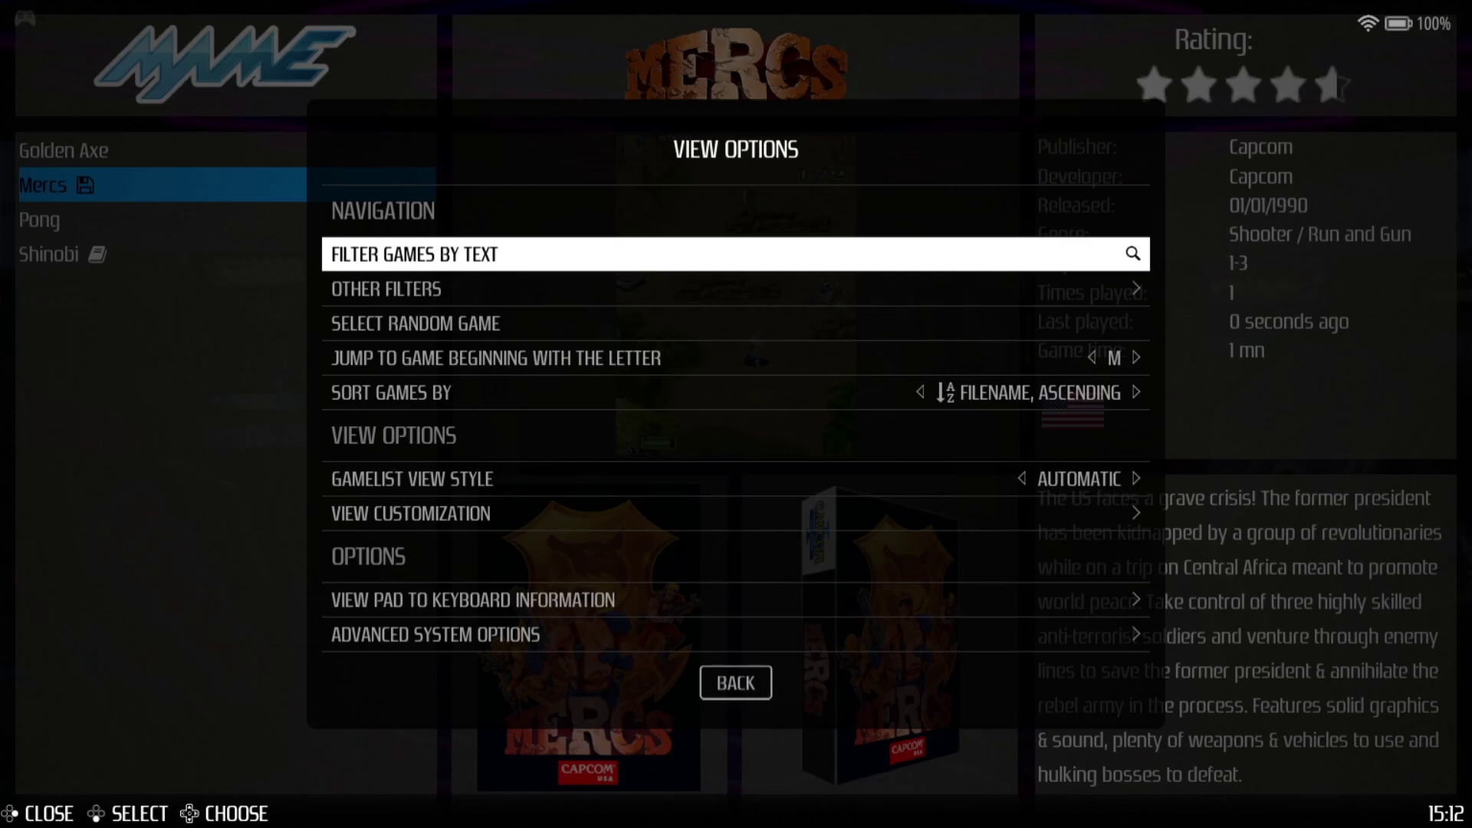
Step: Close View Options and go to Main Menu > Updates & Downloads, highlighting The Bezel Project
key("Escape")
key("Return")
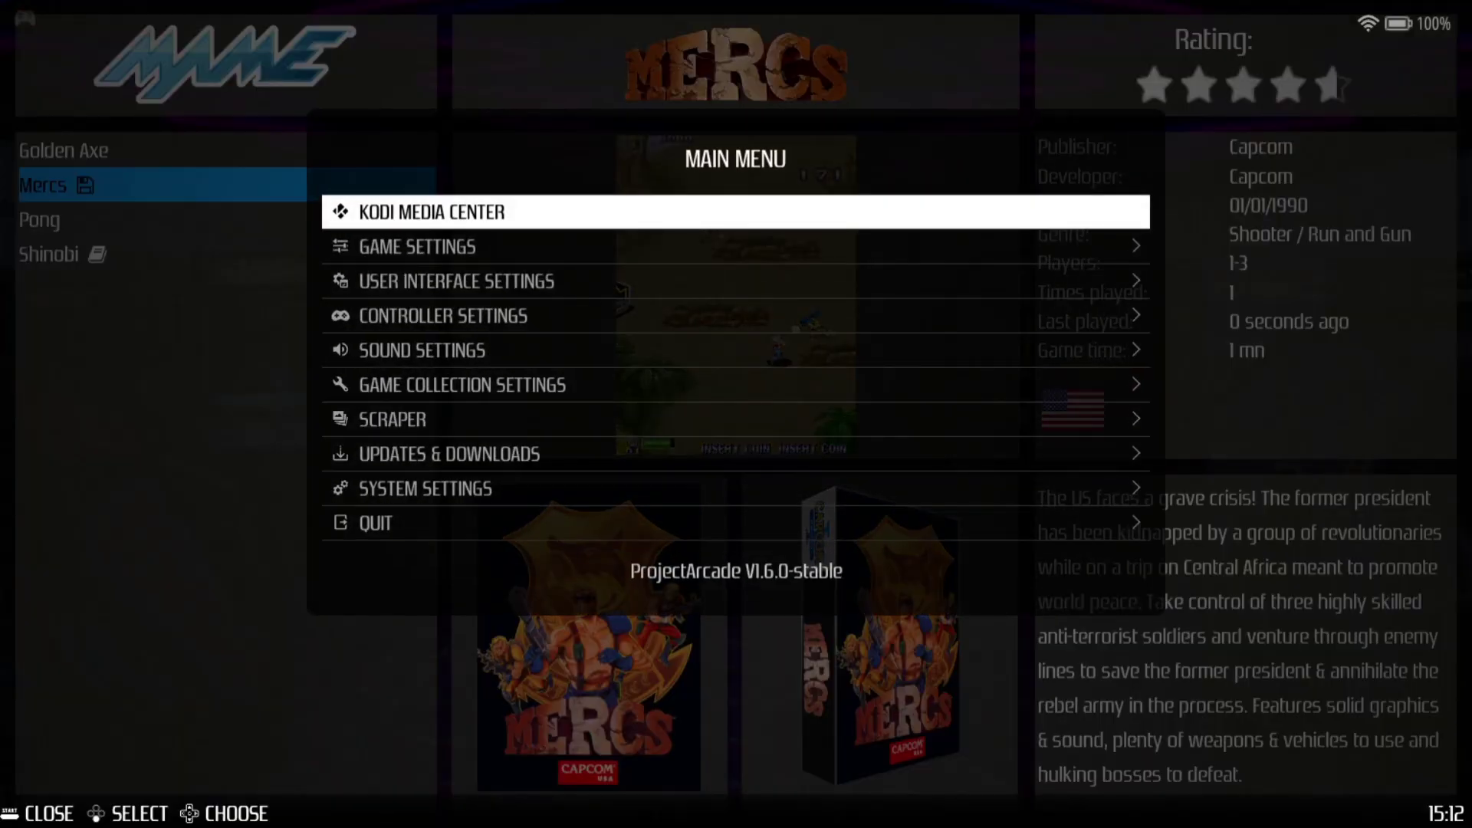
key("Down")
key("Down")
key("Down")
key("Down")
key("Down")
key("Down")
key("Down")
key("Down")
key("Up")
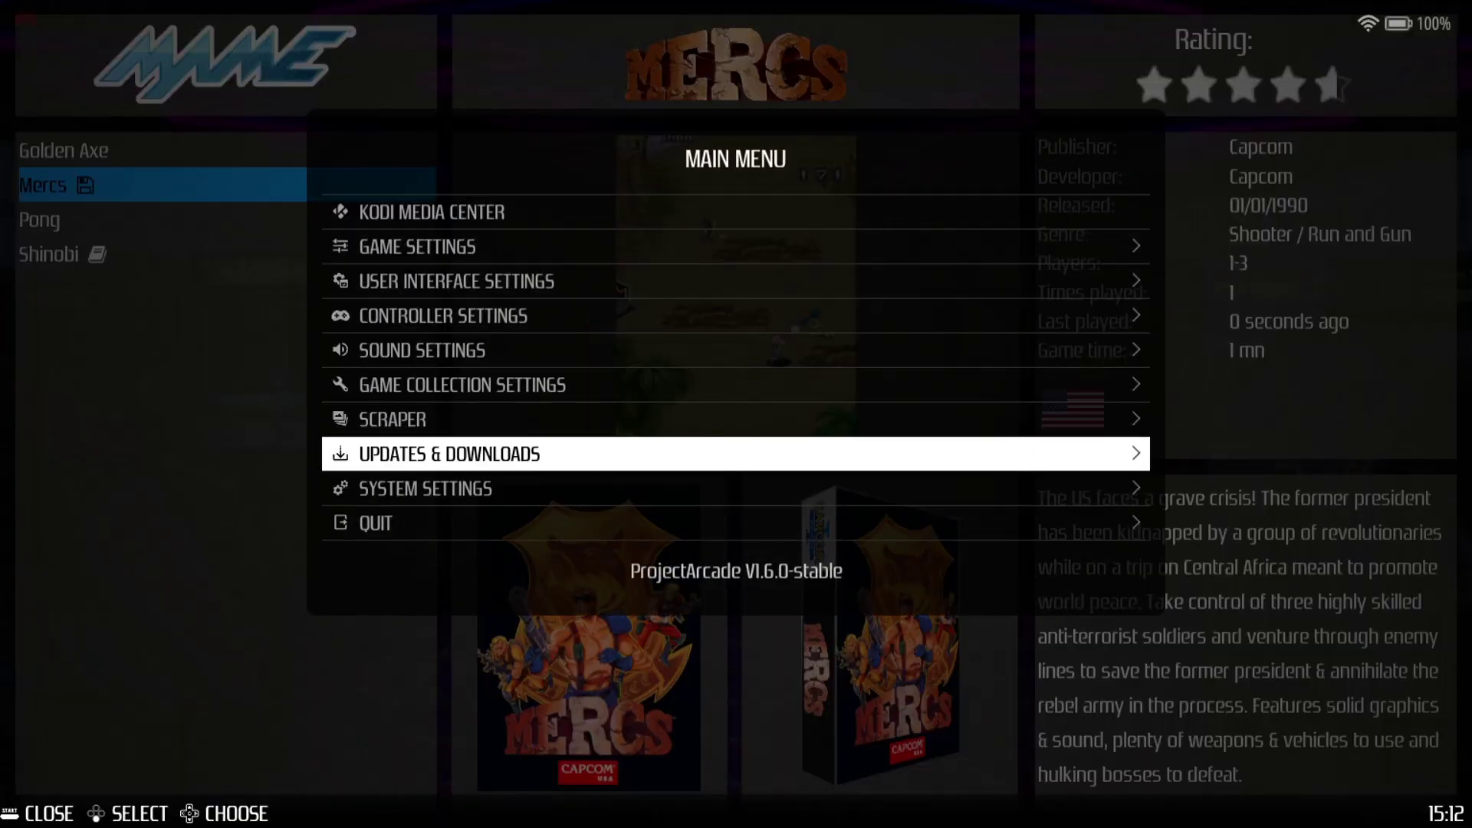
key("Return")
key("Down")
key("Down")
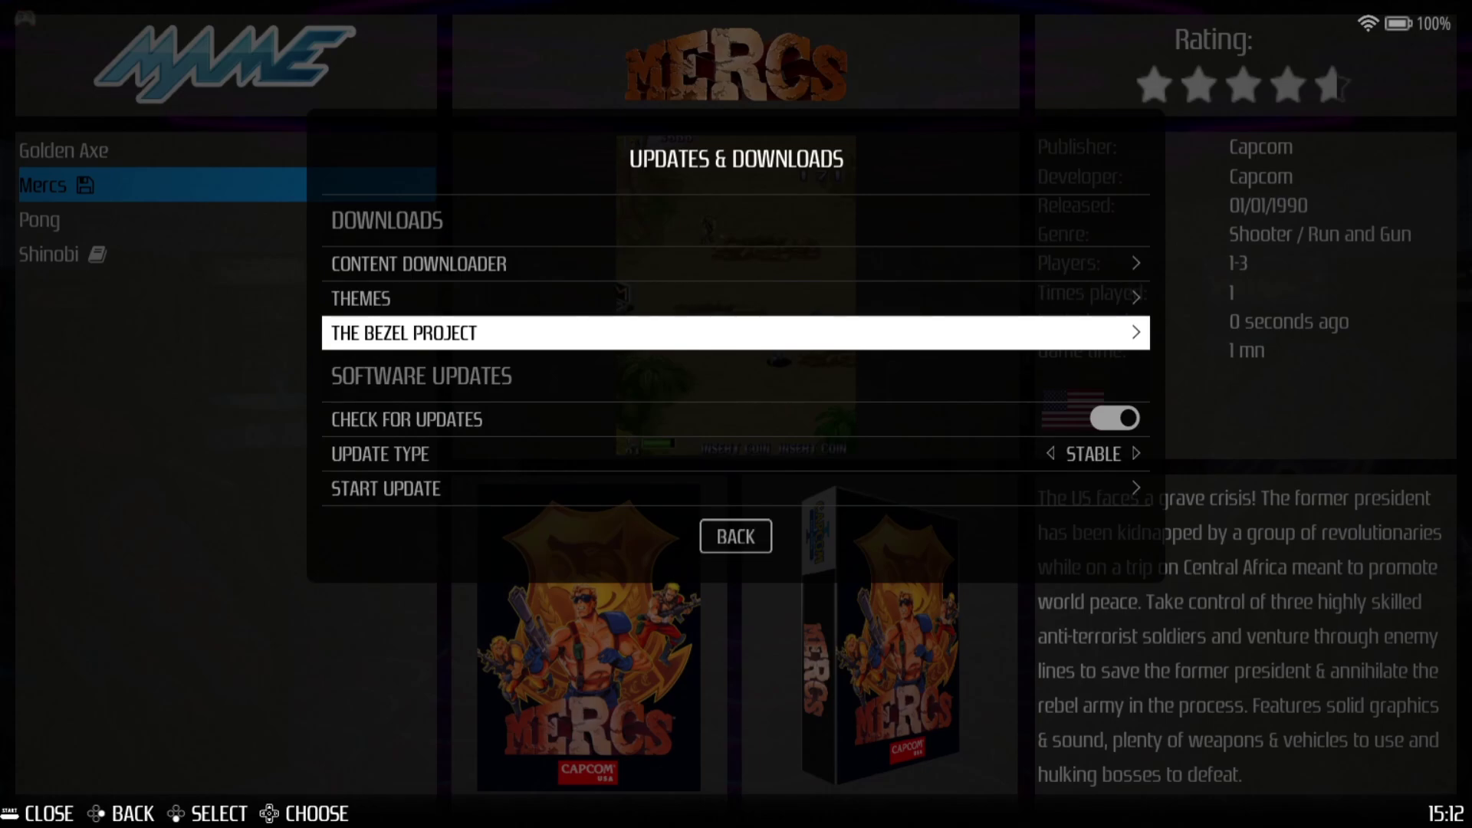
Step: Install the MAME bezel pack from The Bezel Project, then back out and reopen View Options
key("Return")
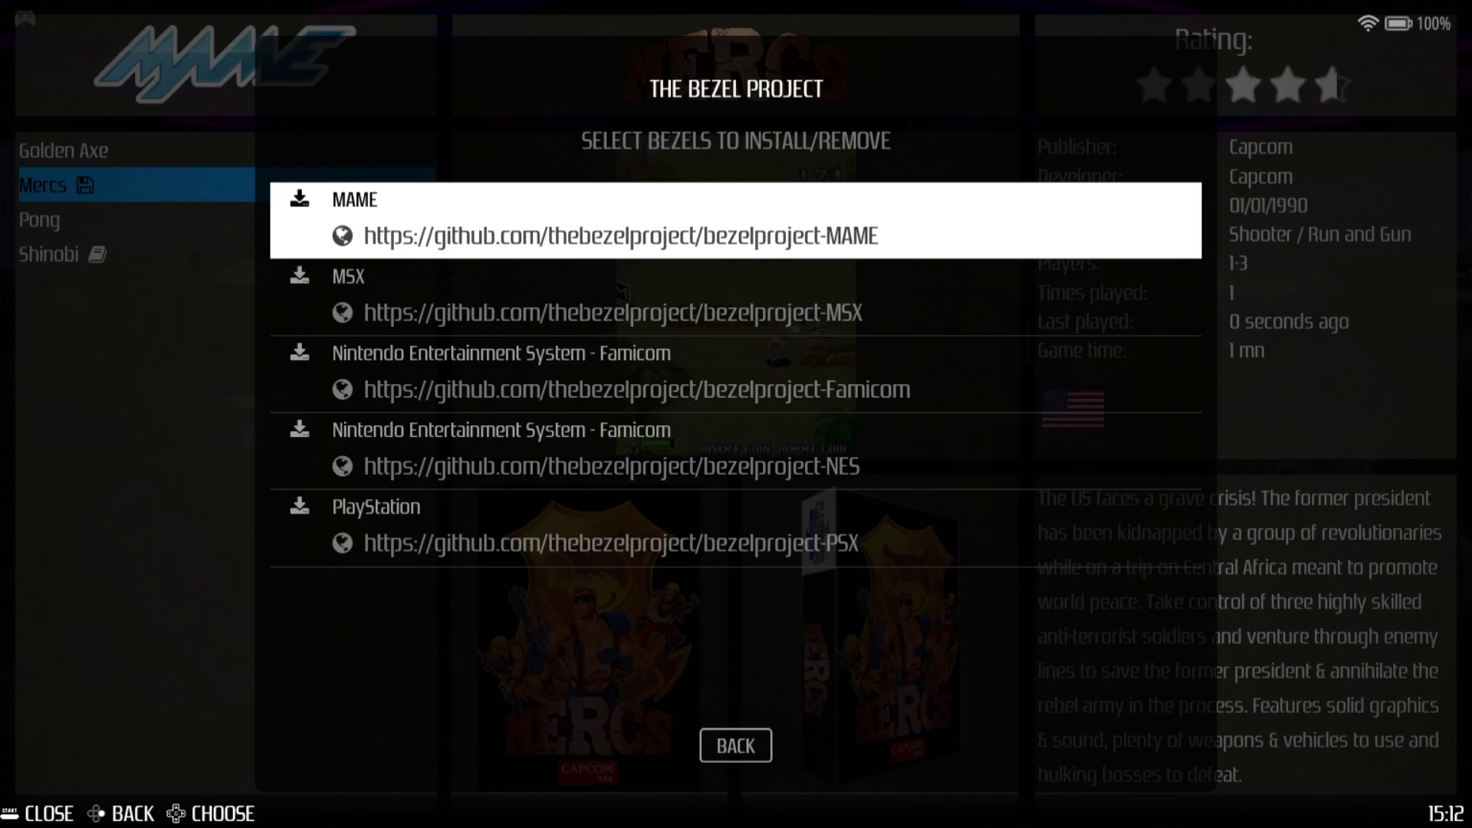
key("Return")
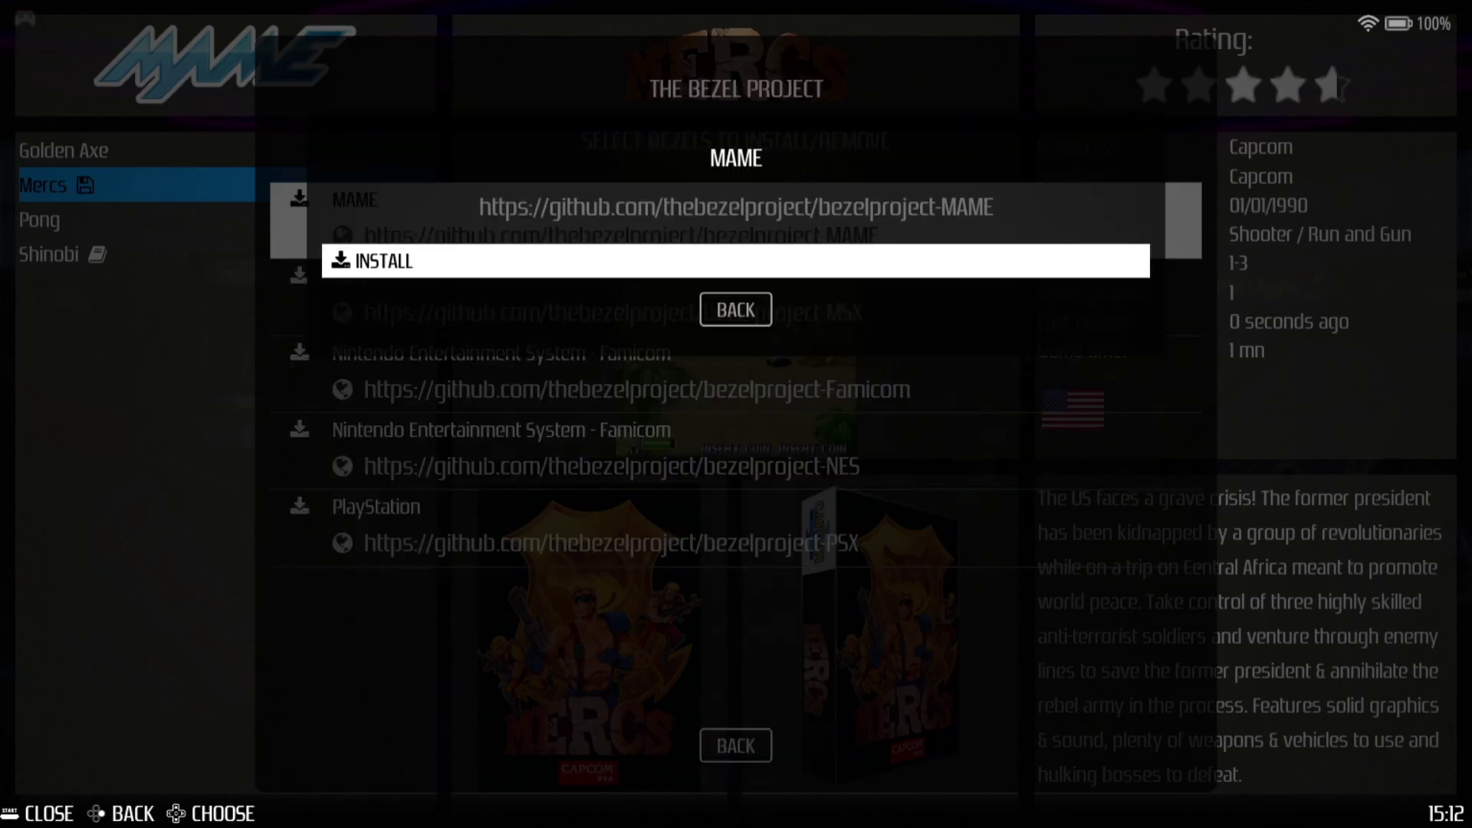
key("Return")
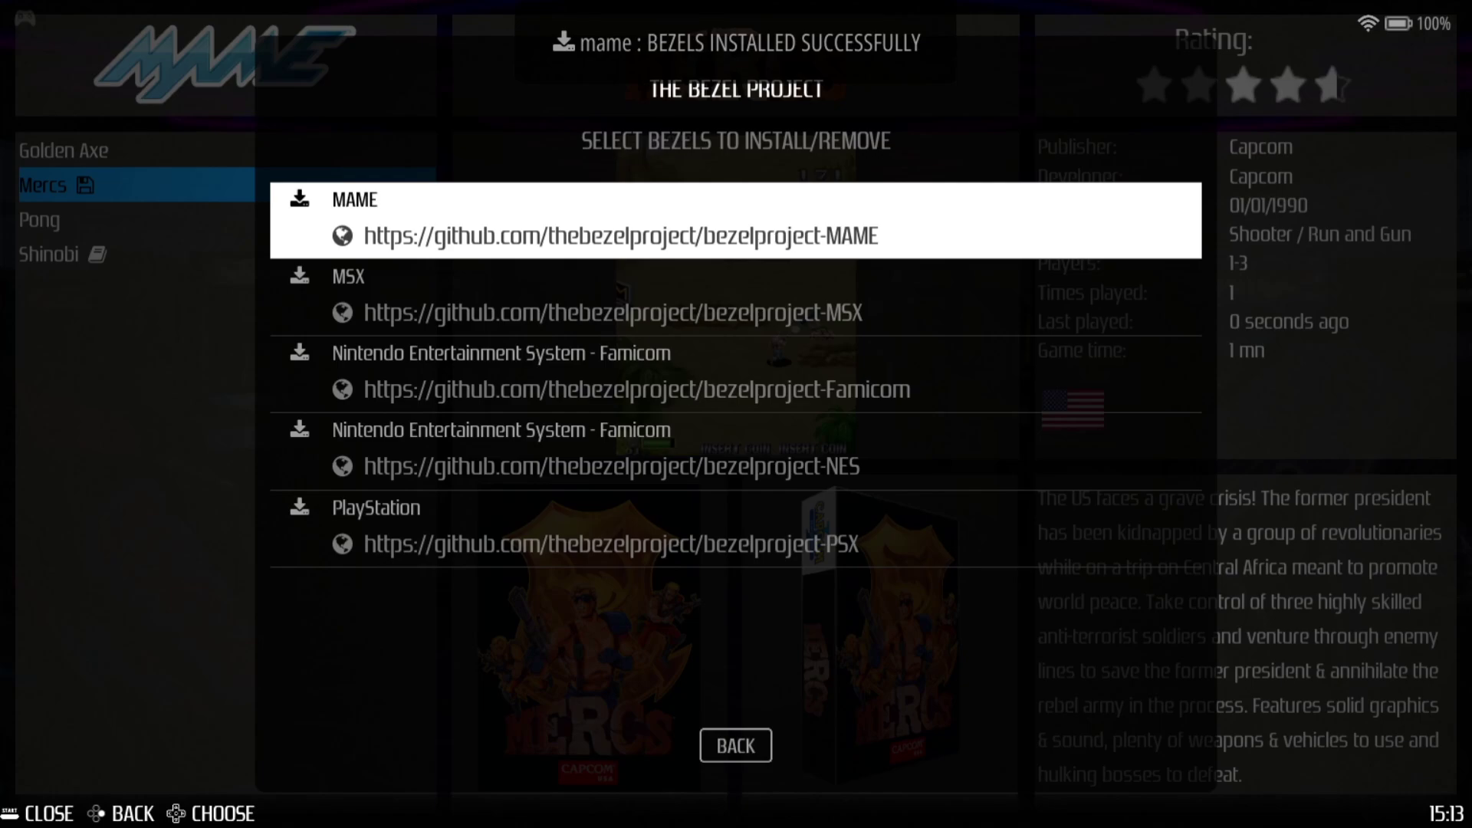
key("BackSpace")
key("BackSpace")
key("F1")
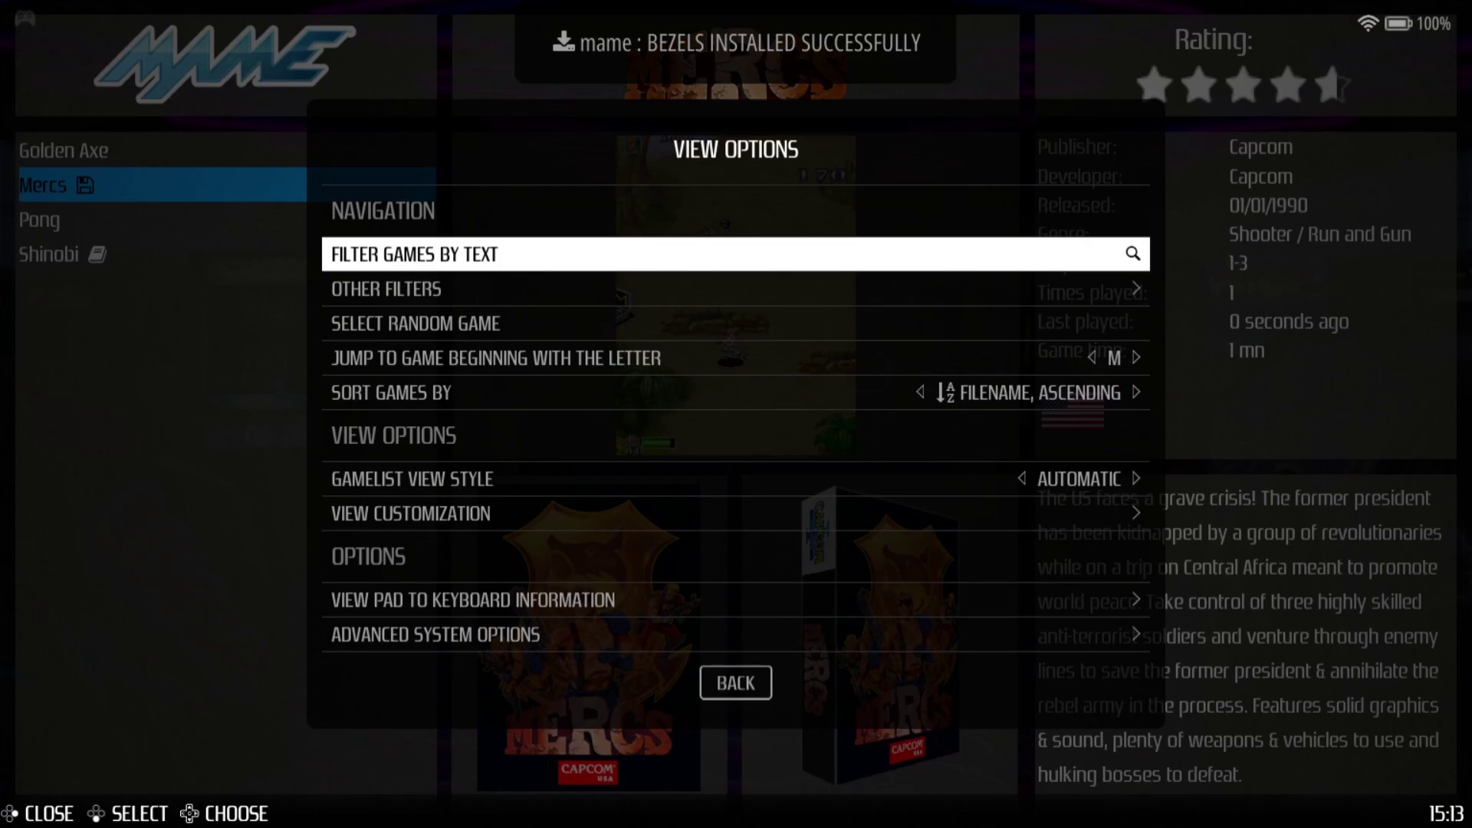
Step: In MAME's advanced system options, browse the shader sets and apply SCANLINES
key("Up")
key("Up")
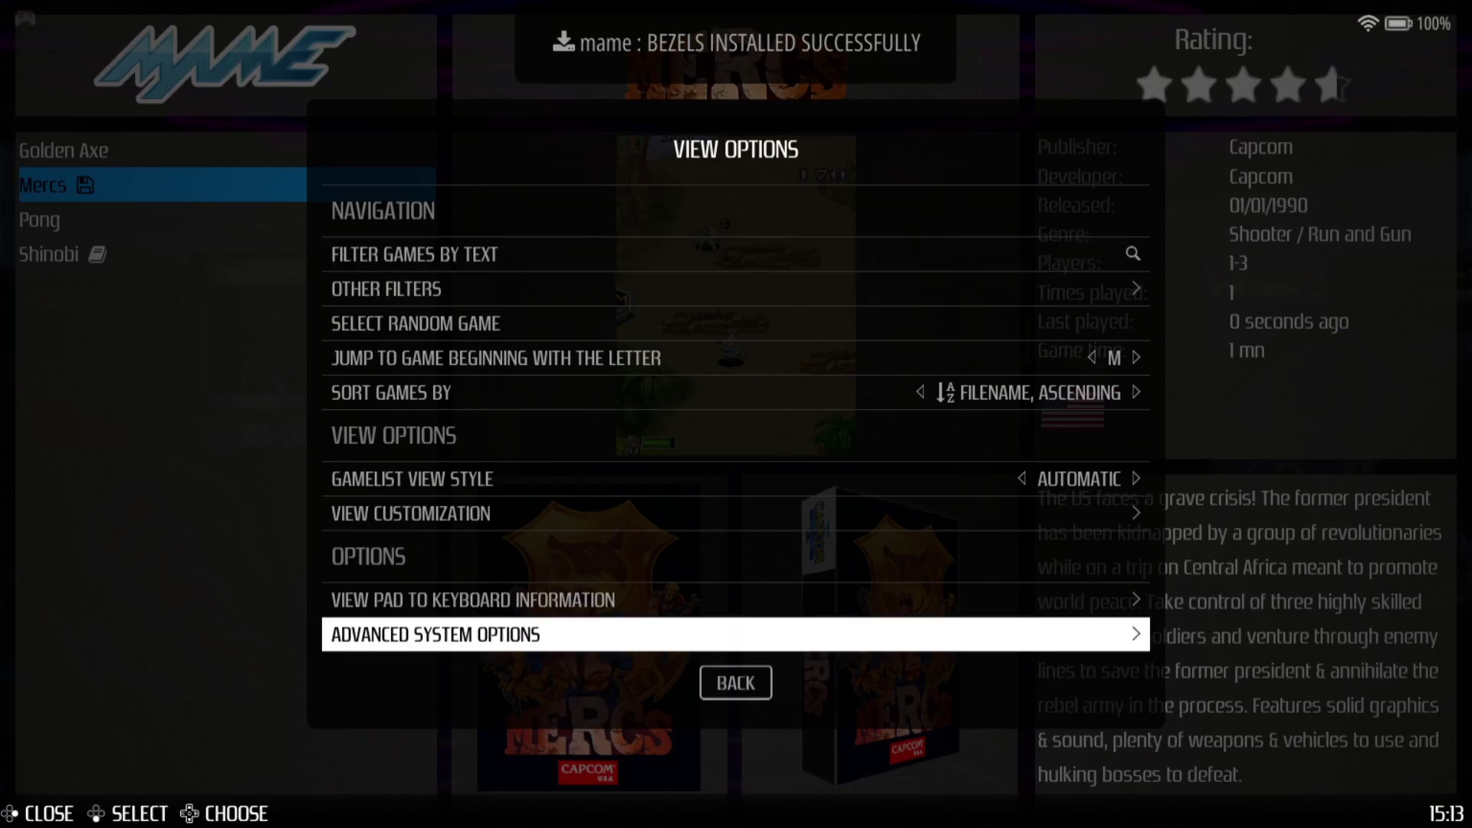
key("Return")
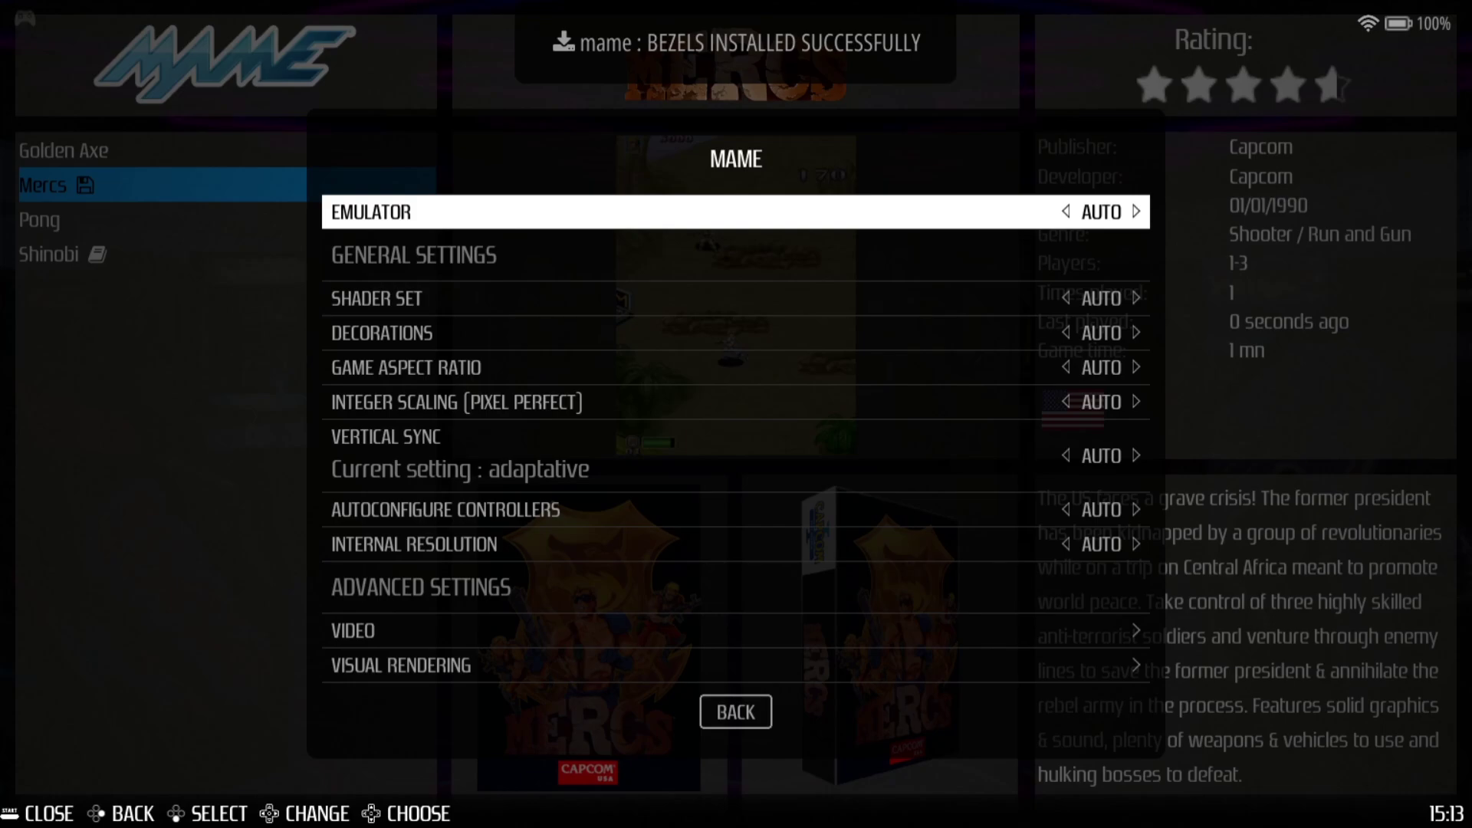
key("Down")
key("Return")
key("Up")
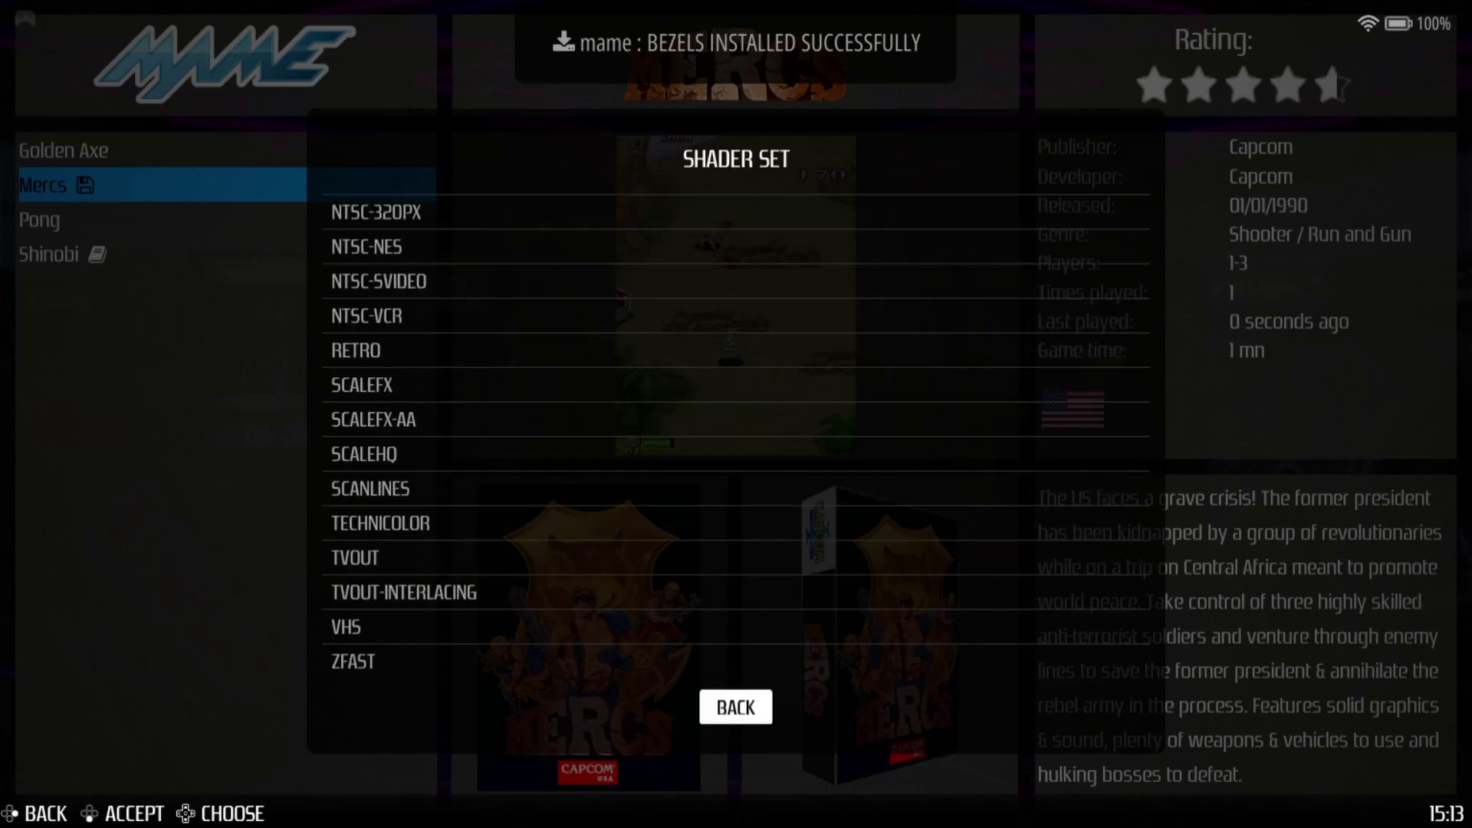
key("Down")
key("Down")
key("Down")
key("Down")
key("Down")
key("Down")
key("Down")
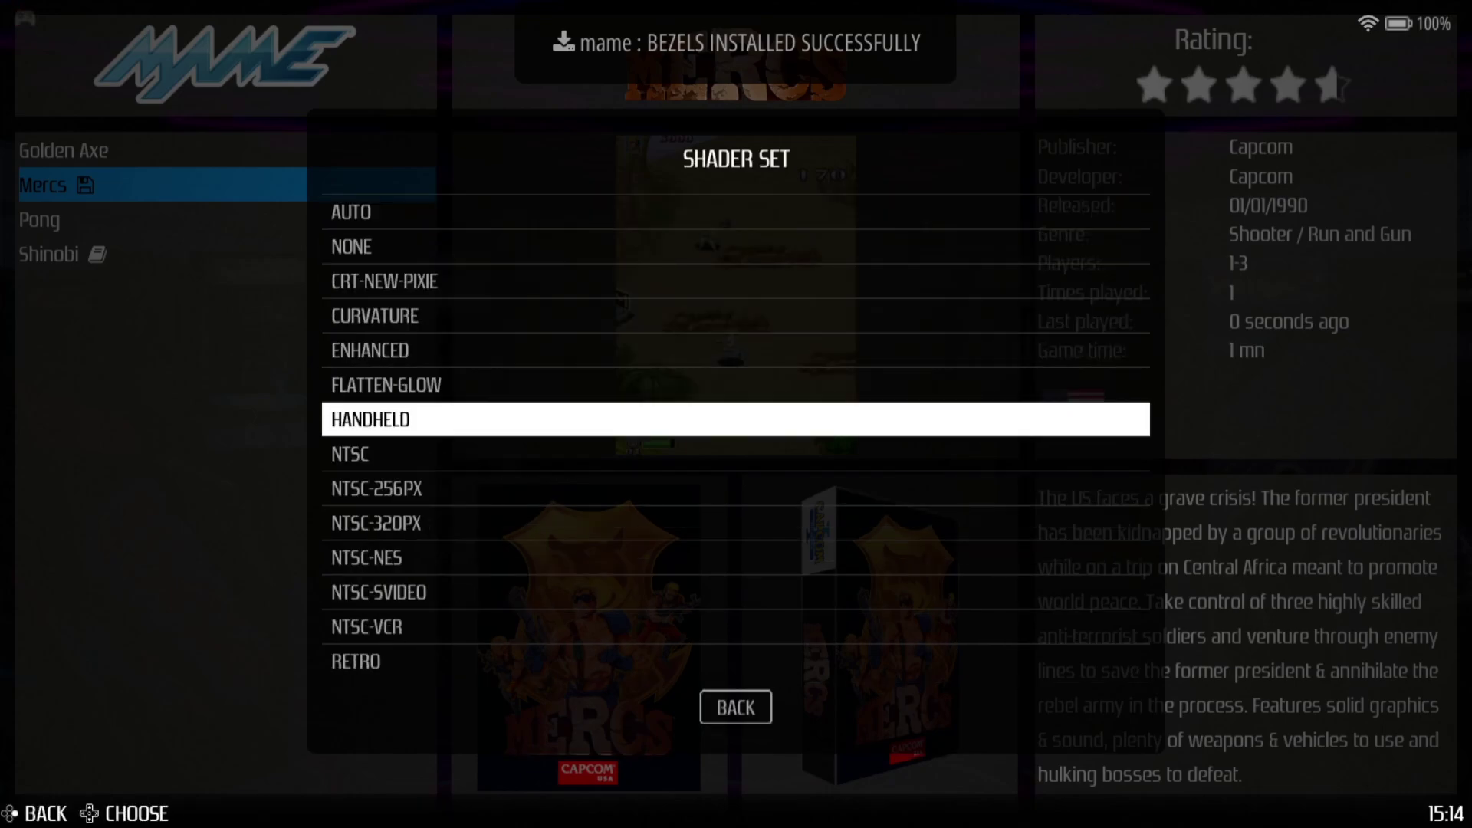
key("Down")
key("Down")
key("Down")
key("Down")
key("Down")
key("Down")
key("Down")
key("Down")
key("Down")
key("Down")
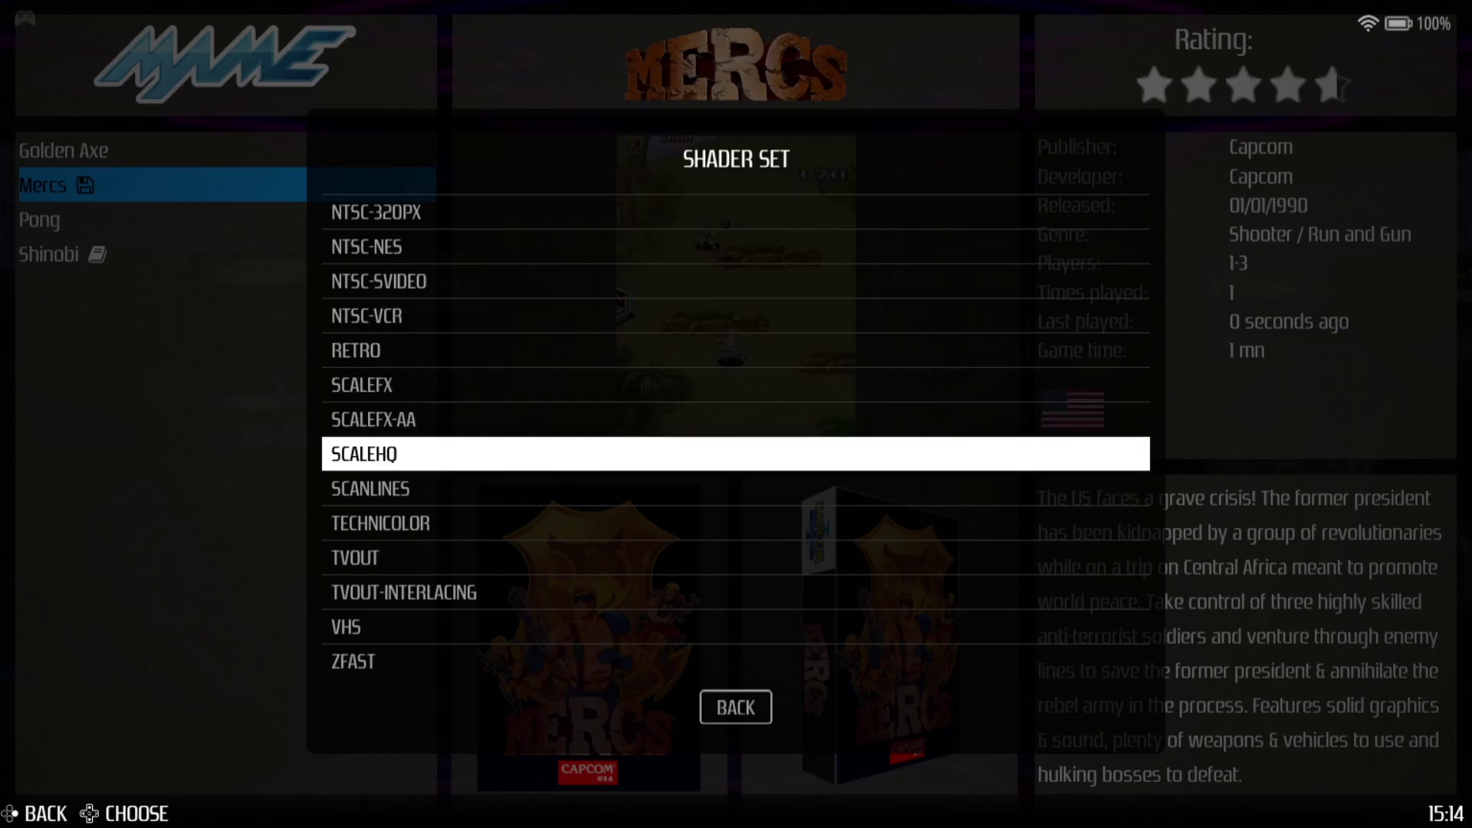
key("Down")
key("Down")
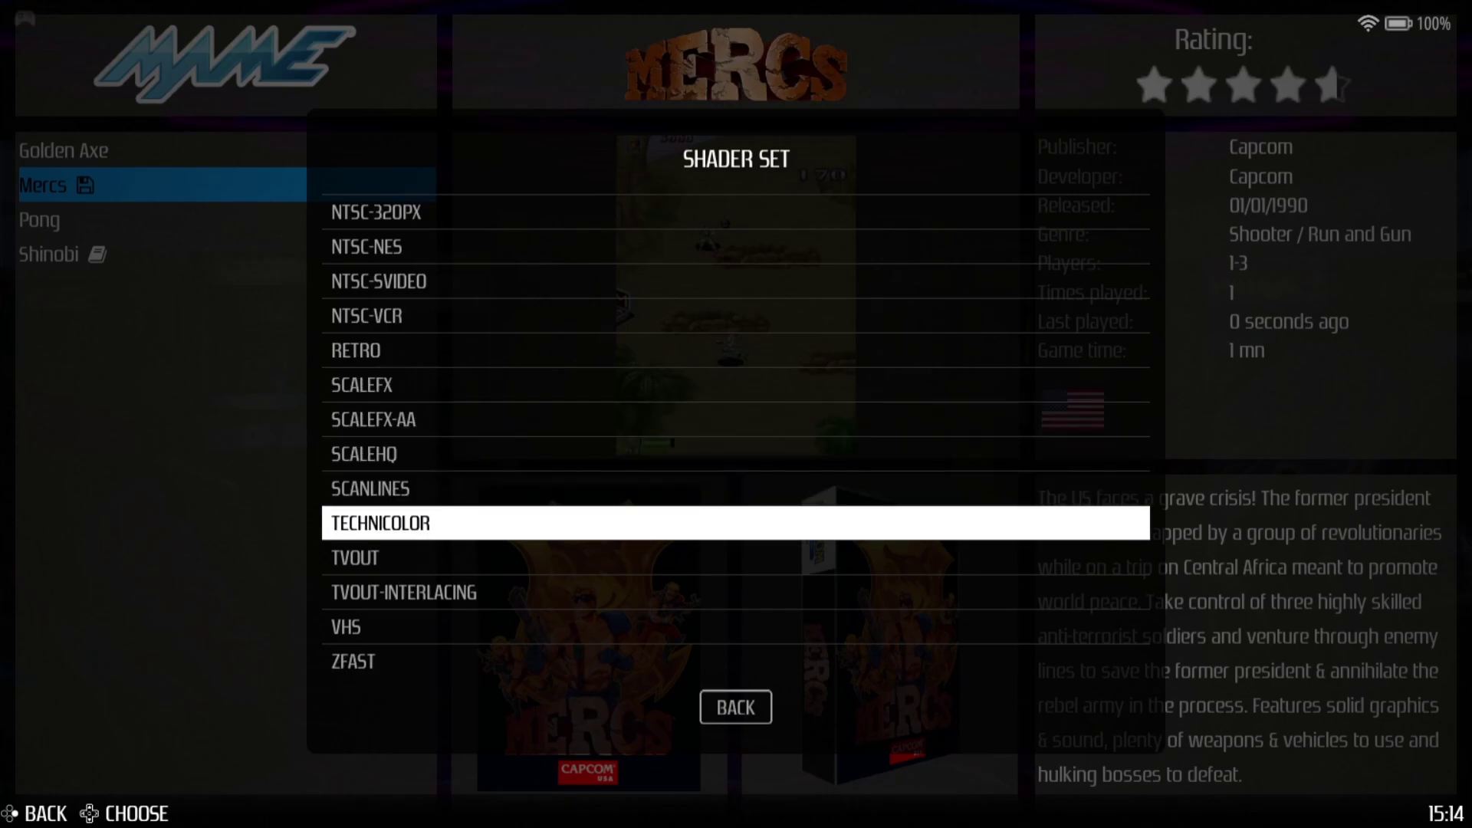
key("Up")
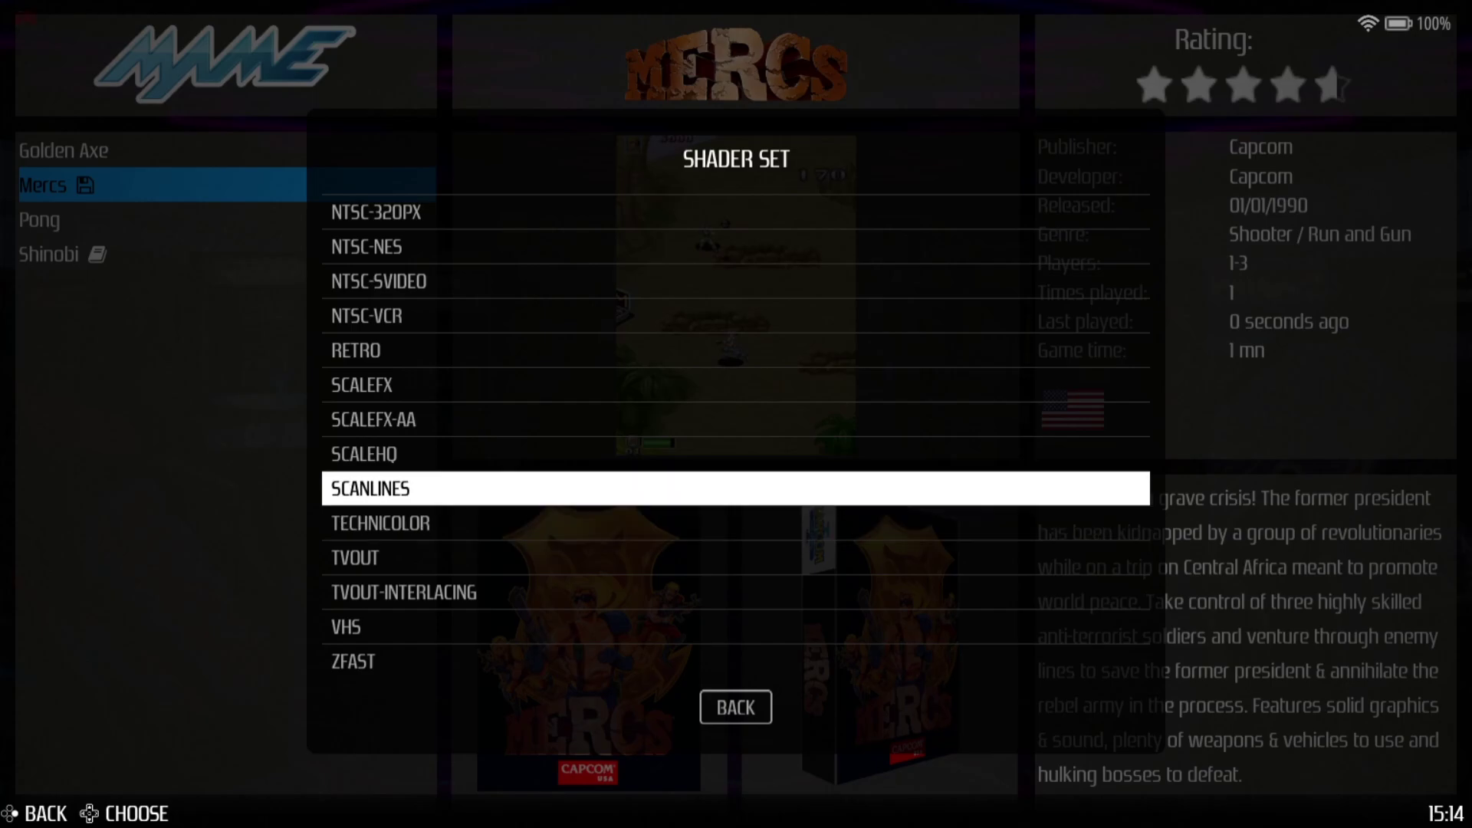
key("Return")
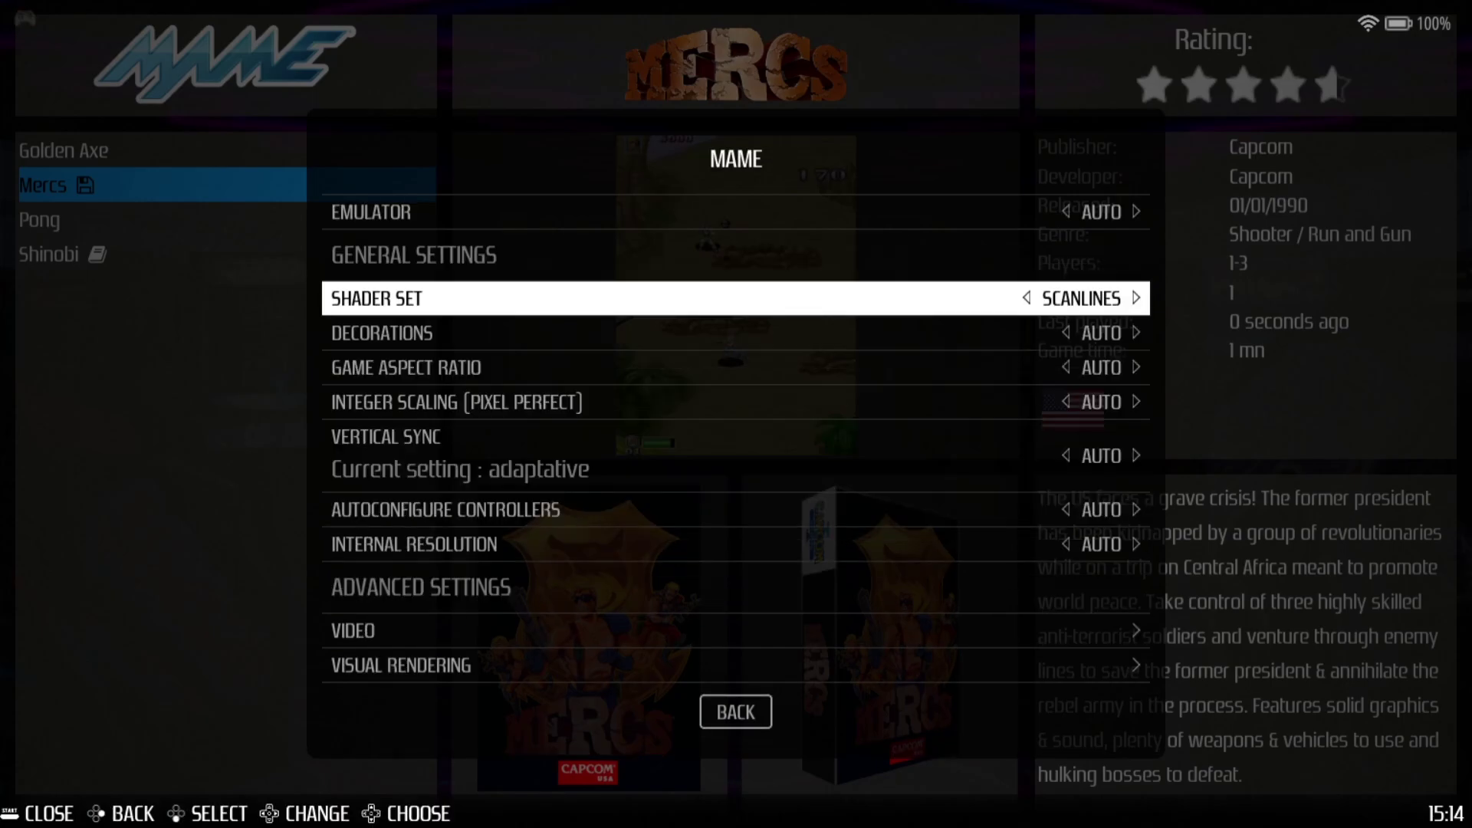
Step: Keep THEBEZELPROJECT as the MAME decorations after browsing the other choices
key("Down")
key("Return")
key("Up")
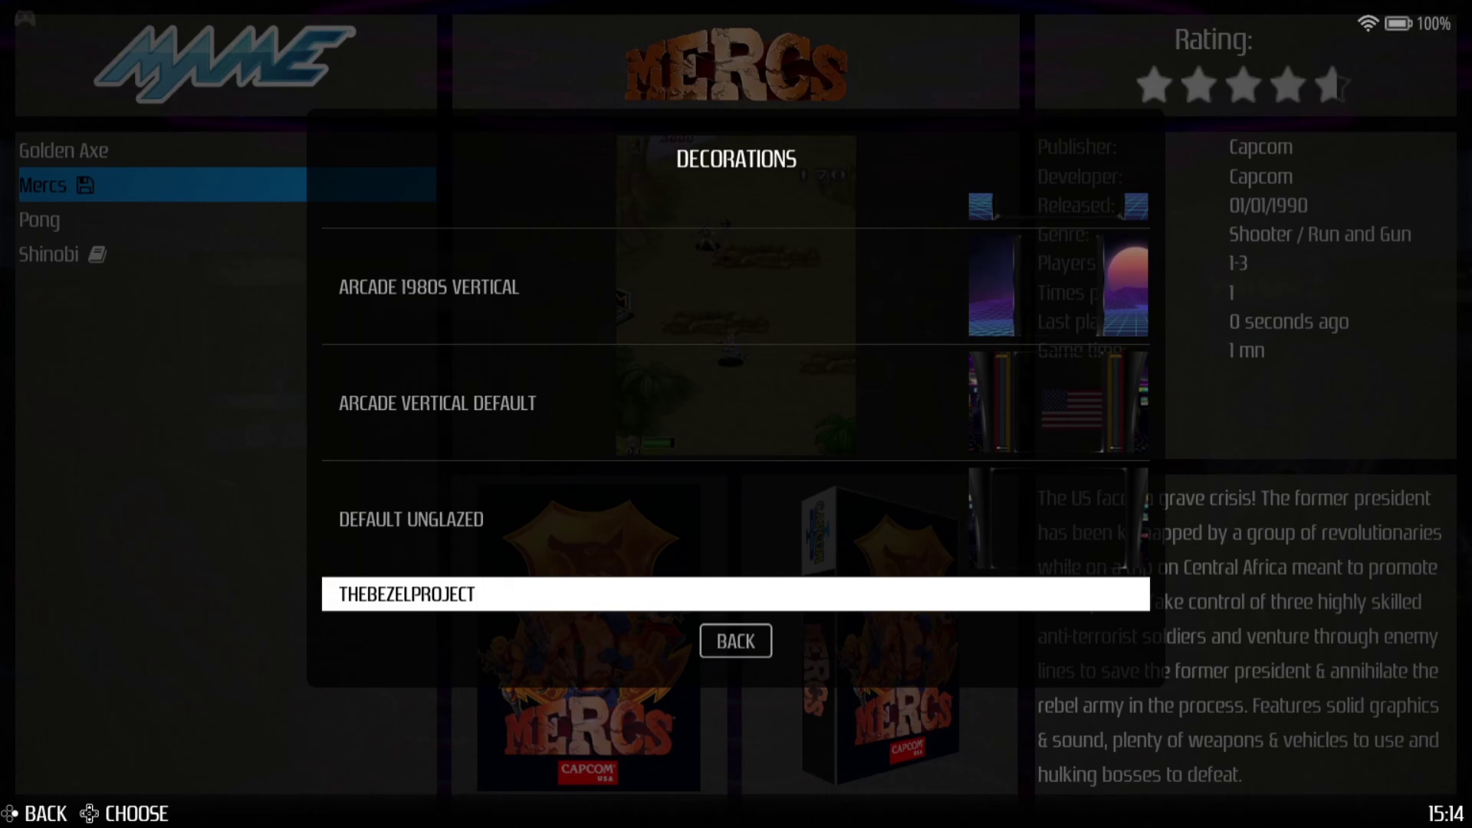
key("Down")
key("Down")
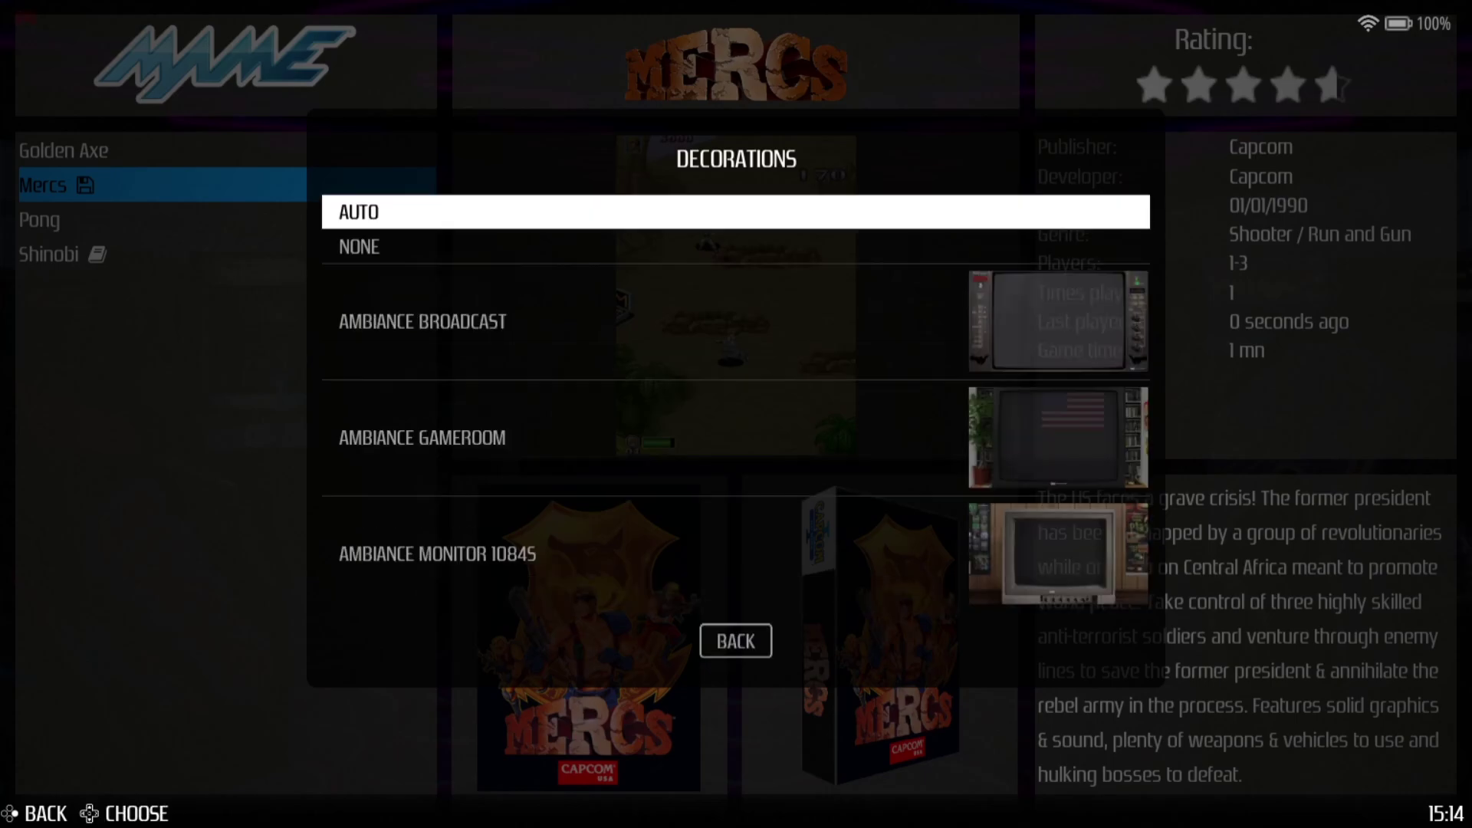
key("Down")
key("Up")
key("Up")
key("Up")
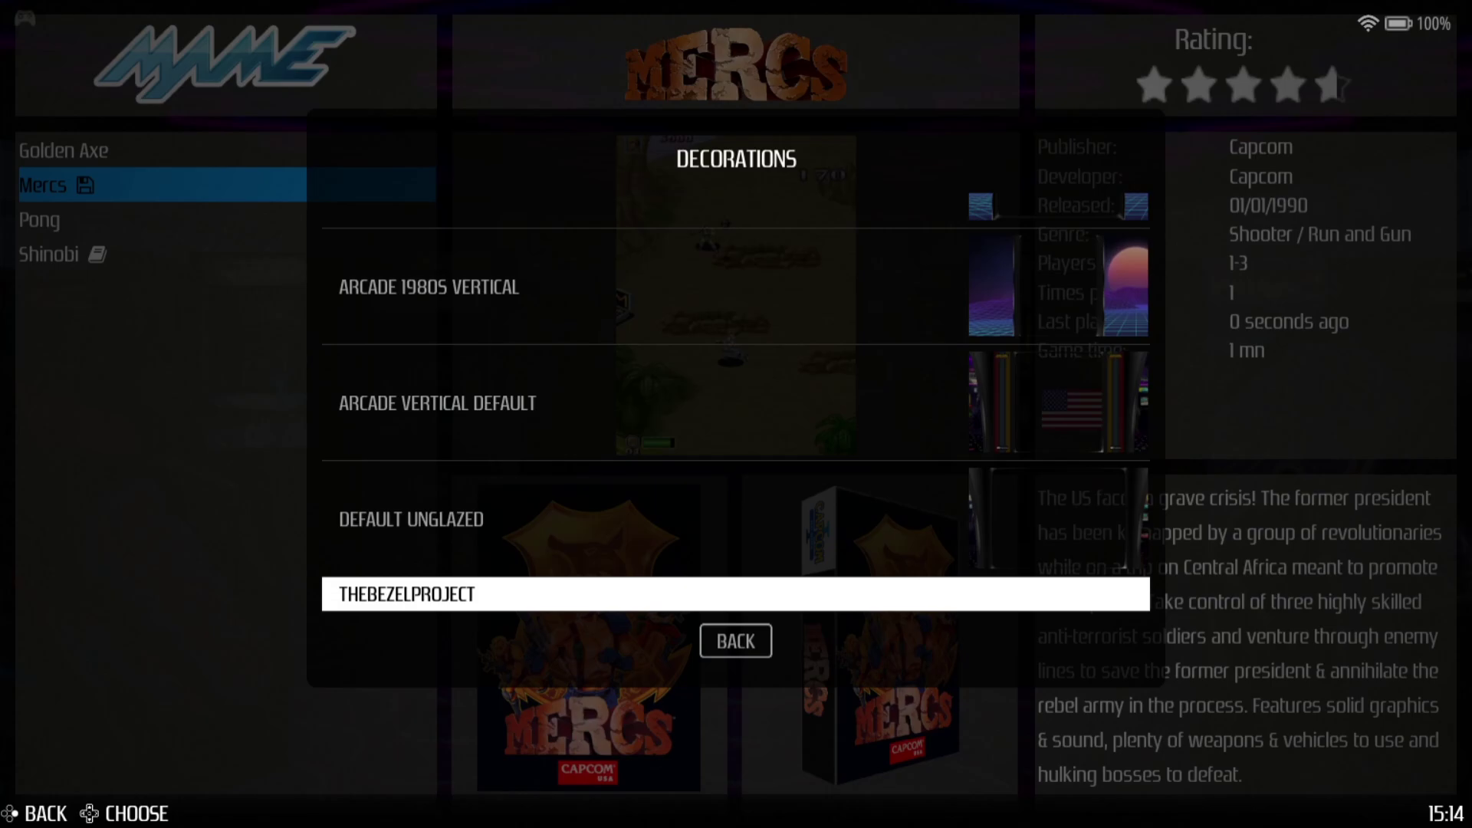
key("Return")
key("Up")
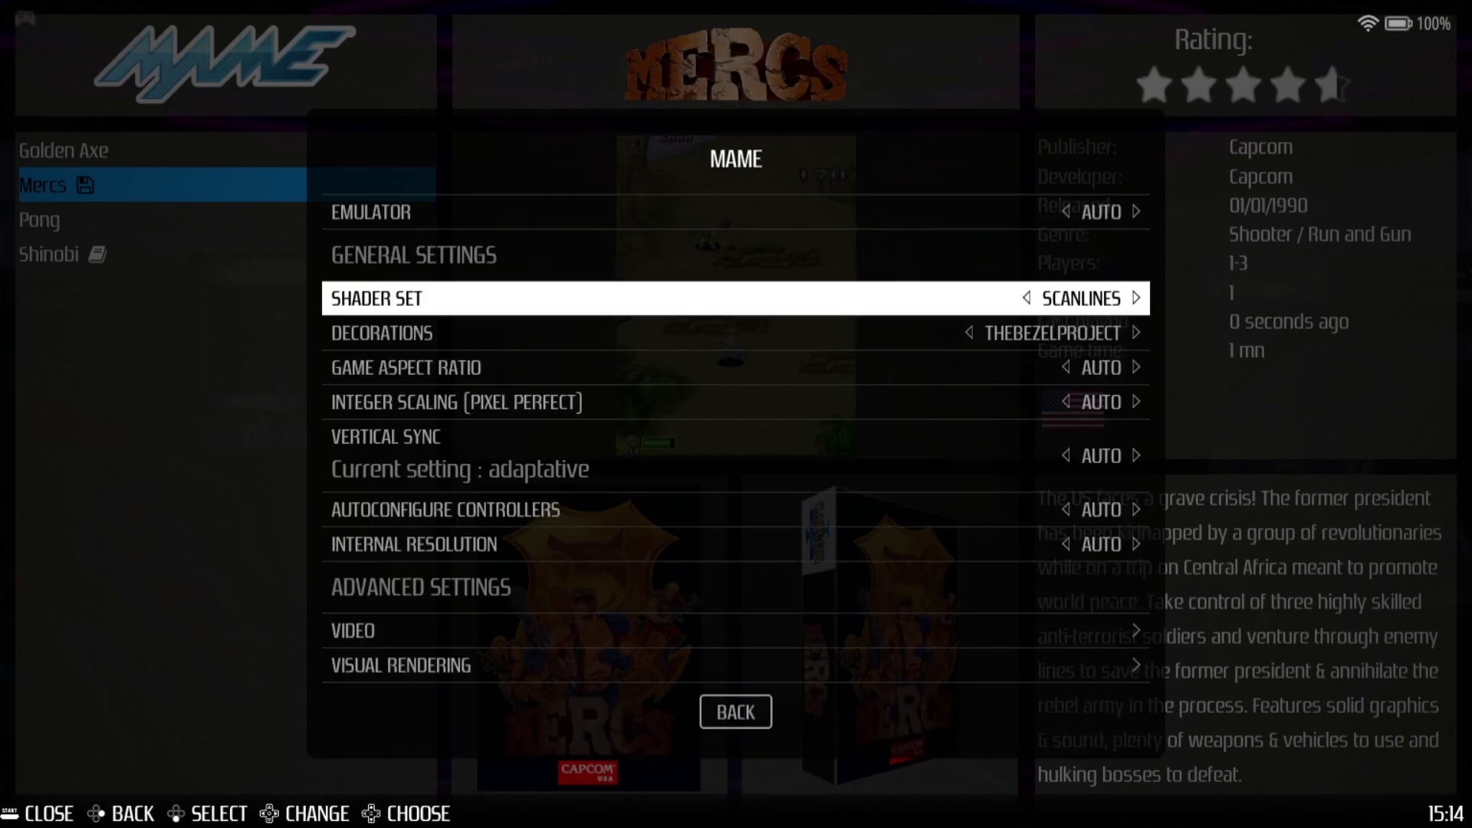
Step: Change the shader set back to AUTO and close the MAME settings page
key("Return")
key("Down")
key("Down")
key("Down")
key("Down")
key("Down")
key("Down")
key("Down")
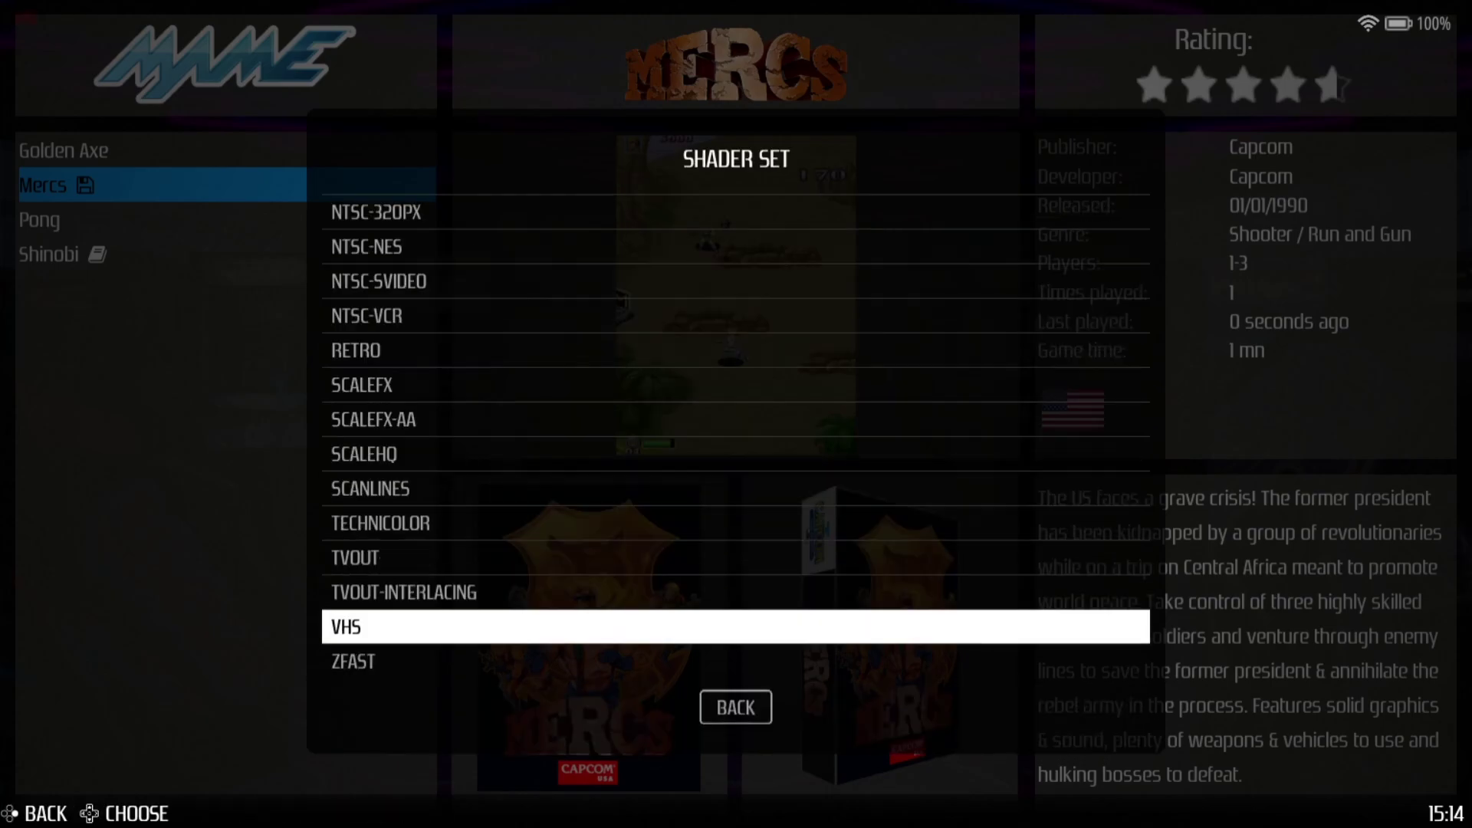
key("Return")
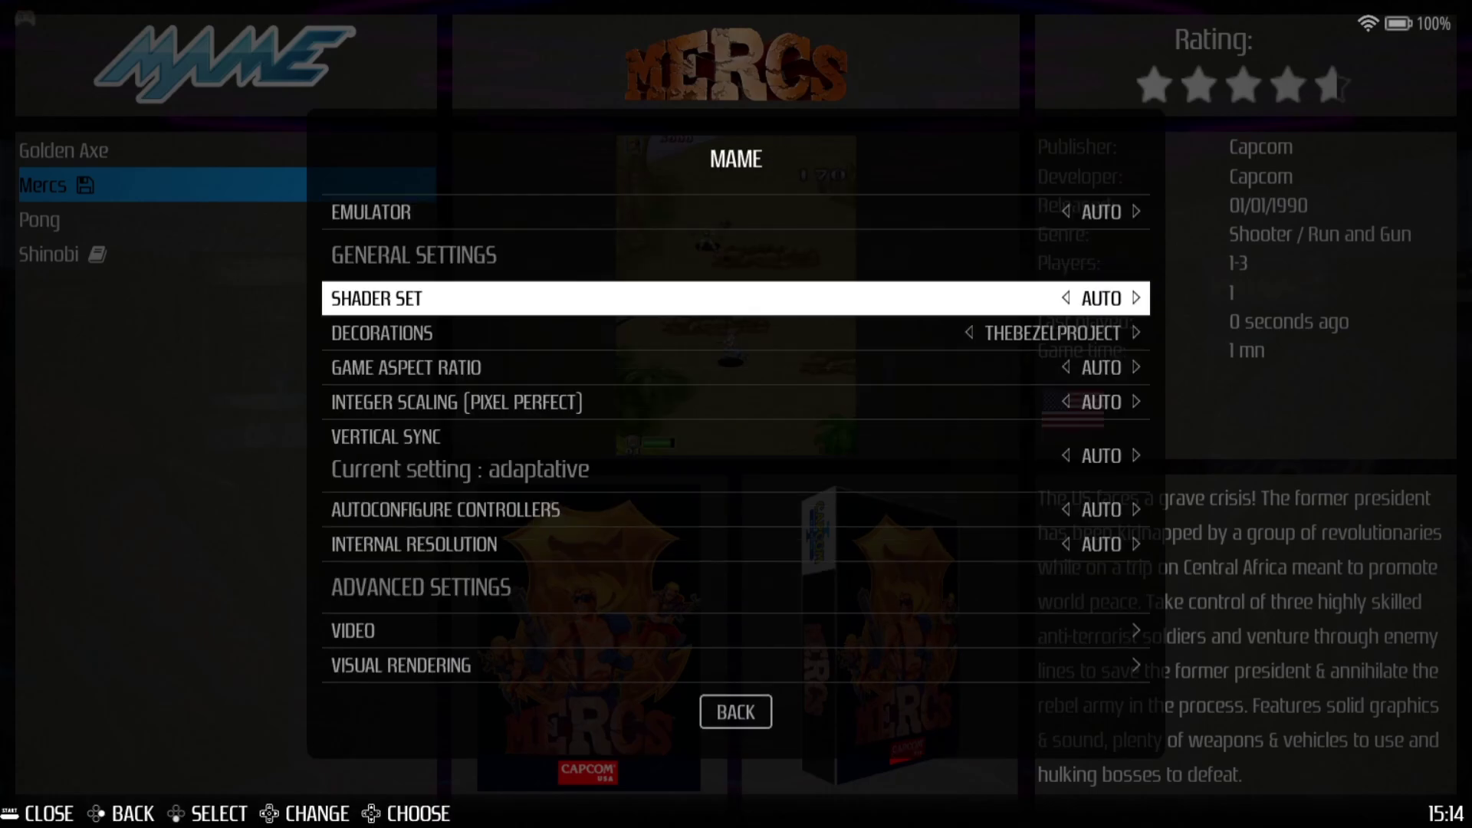
key("Escape")
key("Escape")
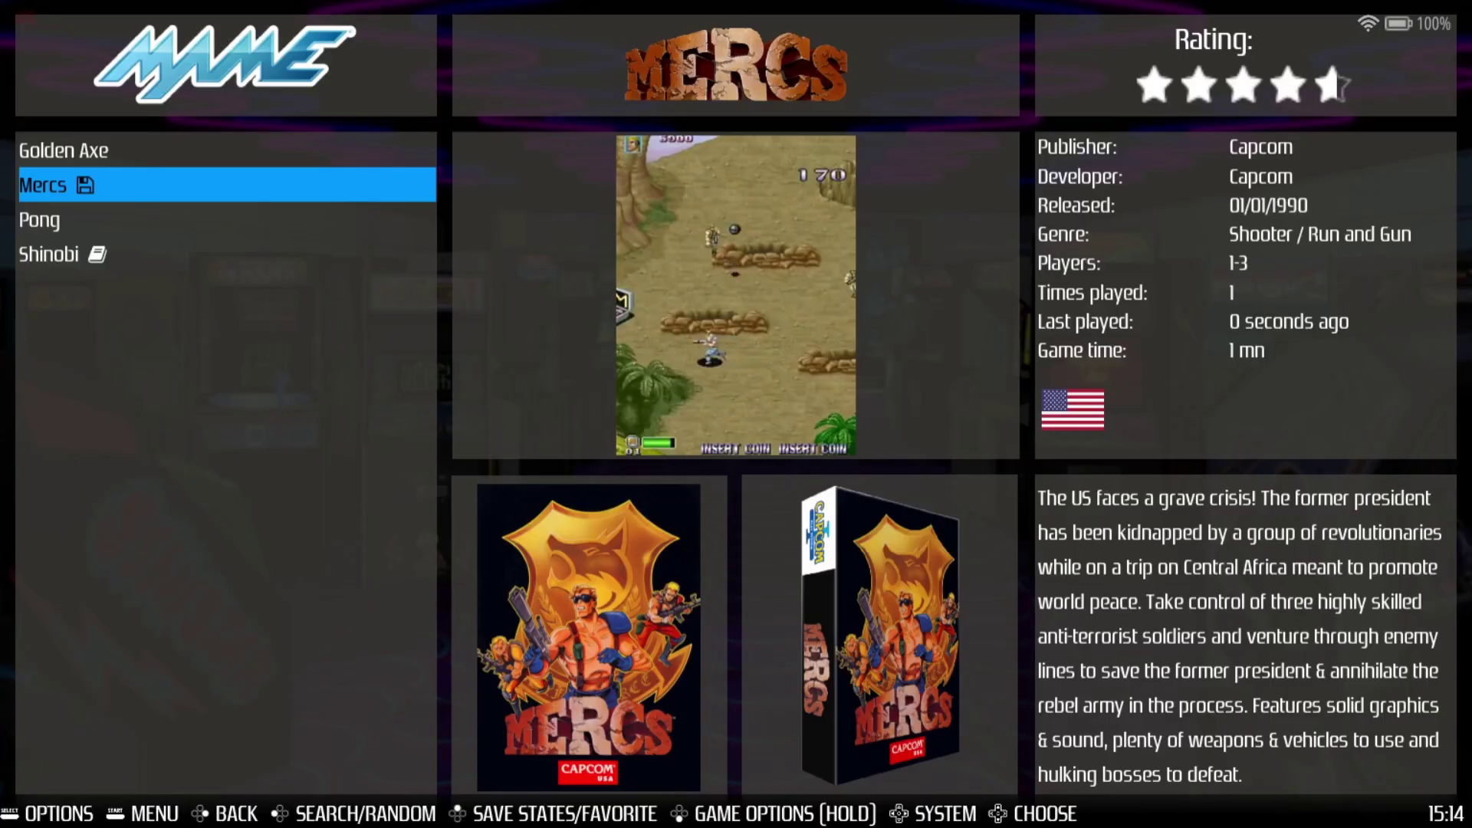
Step: Select Shinobi in the MAME list, launch it, insert a coin and start a one-player game
key("Up")
key("Down")
key("Down")
key("Down")
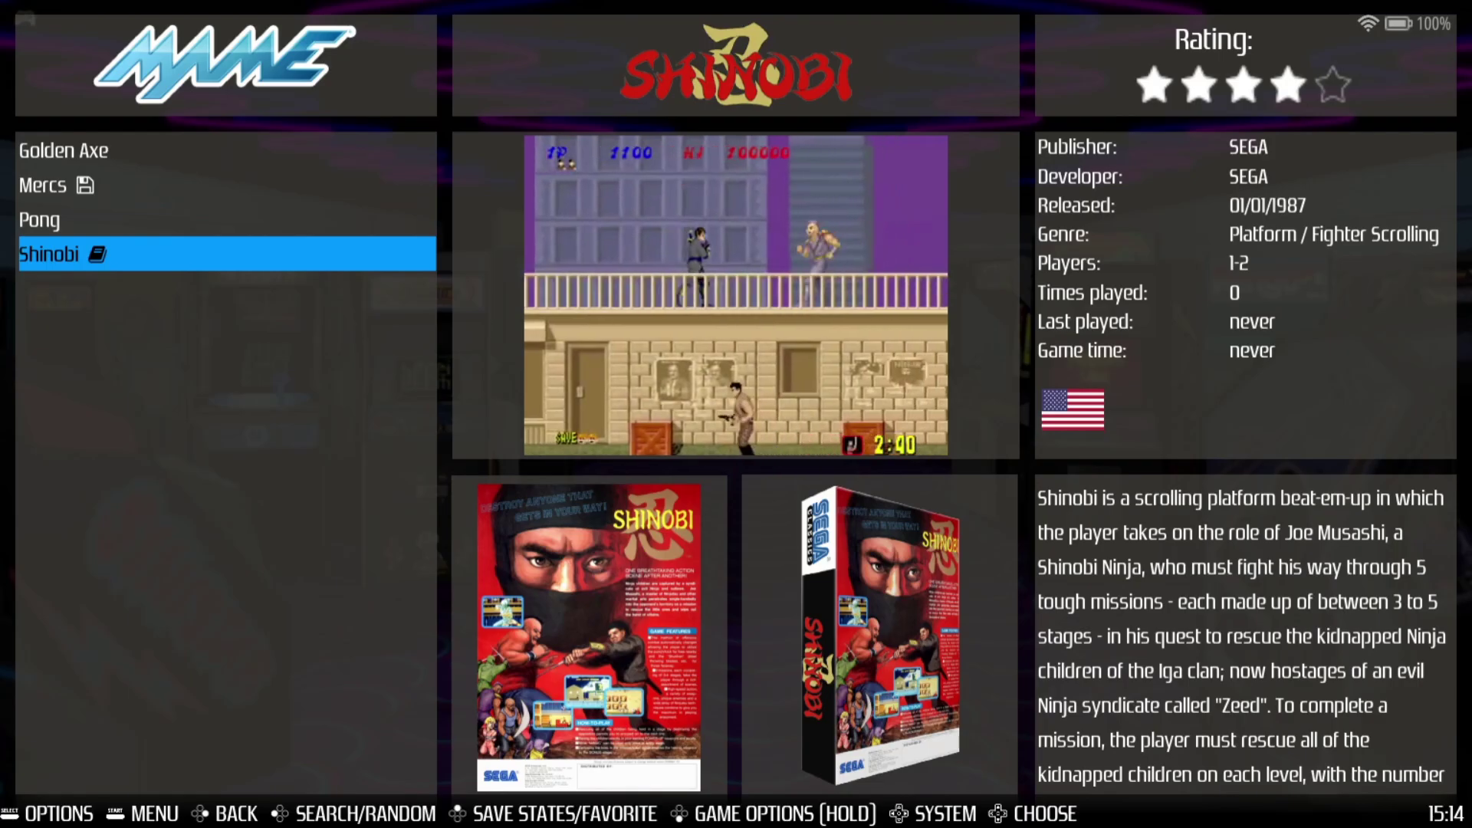
key("Return")
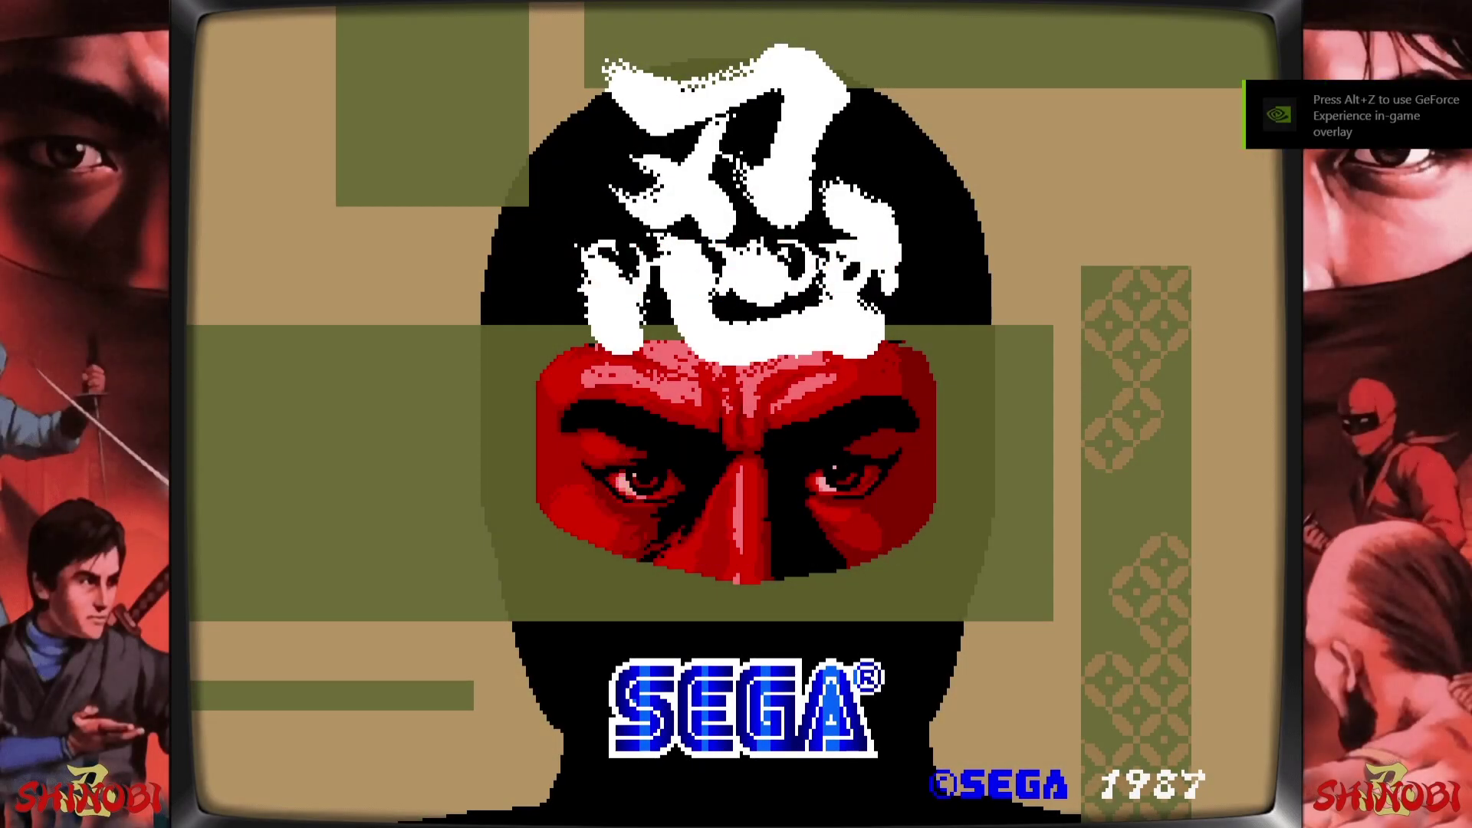
key("5")
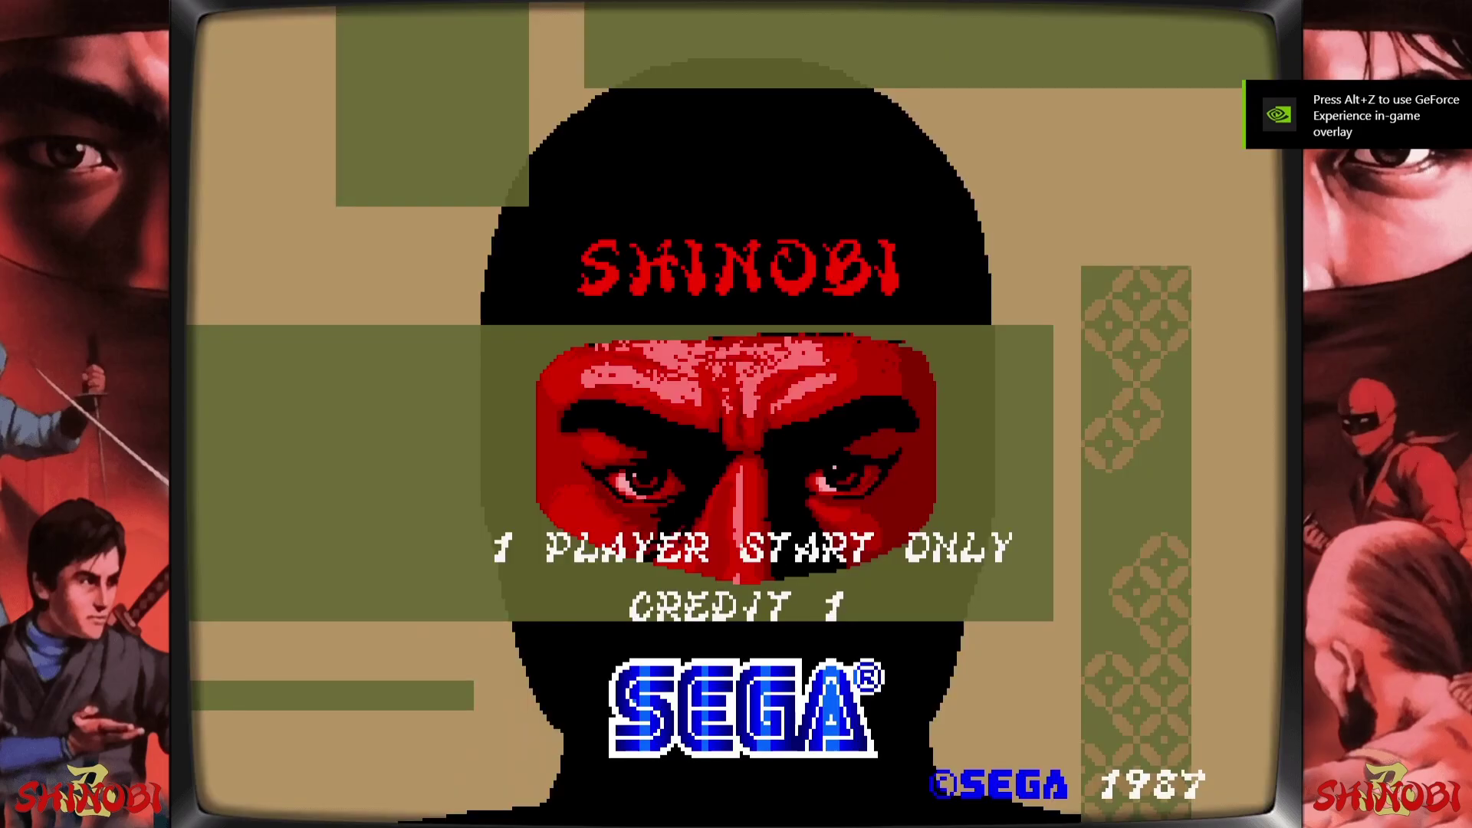
key("1")
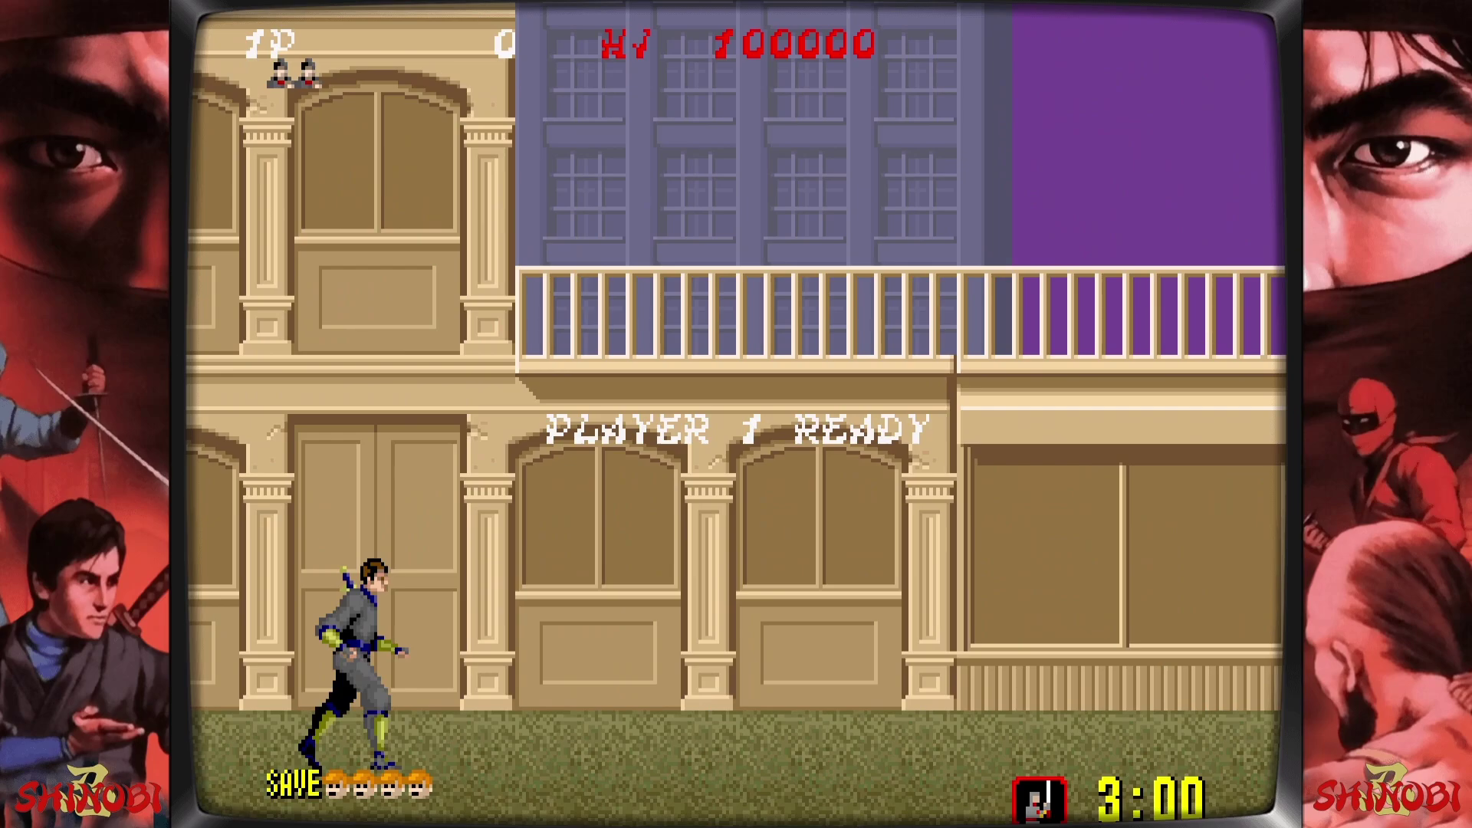
Step: Play Mission 1's opening, throwing shurikens and leaping to the balcony, then quit to the list
key("z")
key("Right")
key("z")
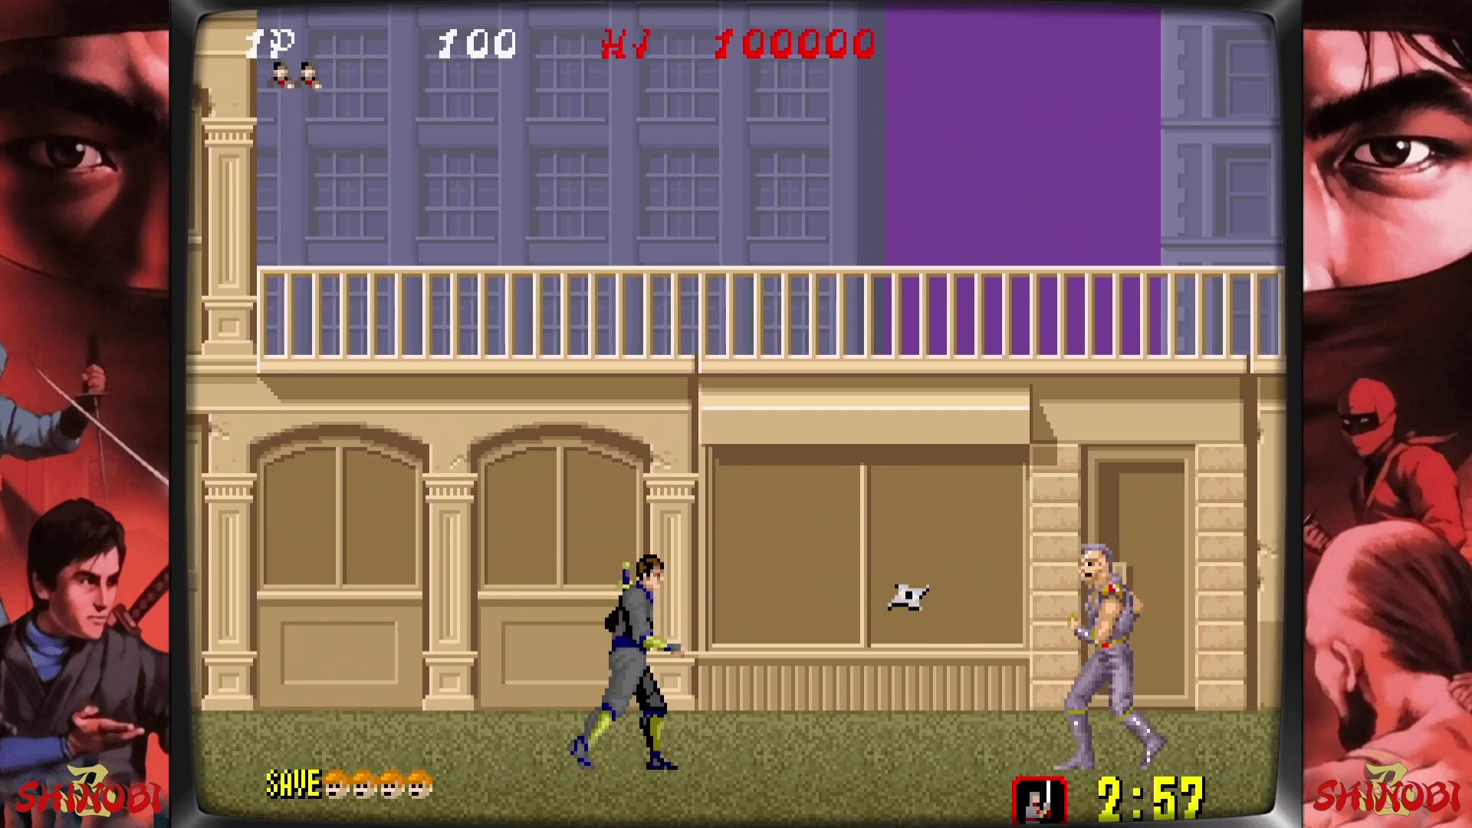
key("Right")
key("z")
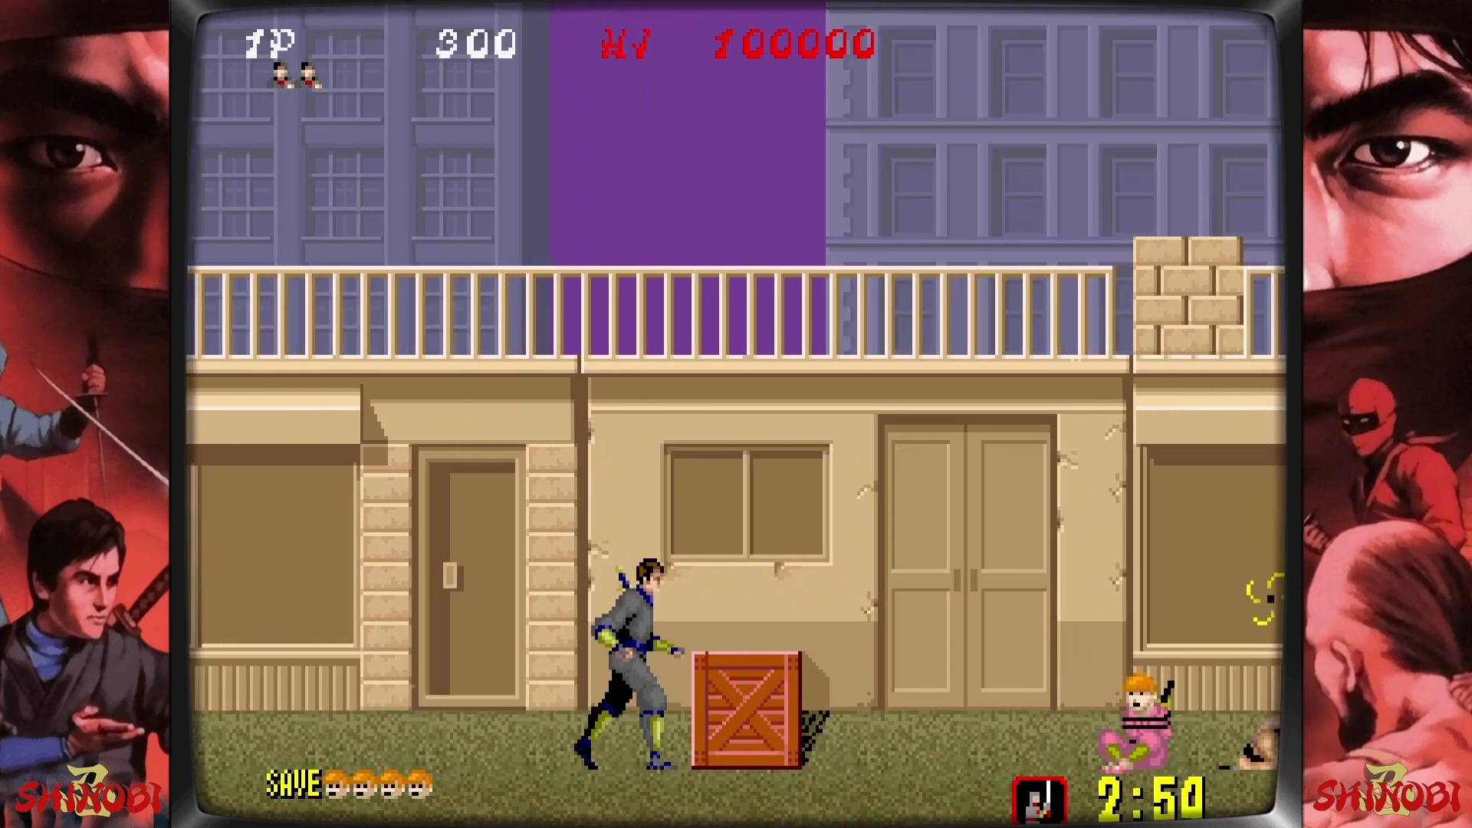
key("Right")
key("Down")
key("Up+x")
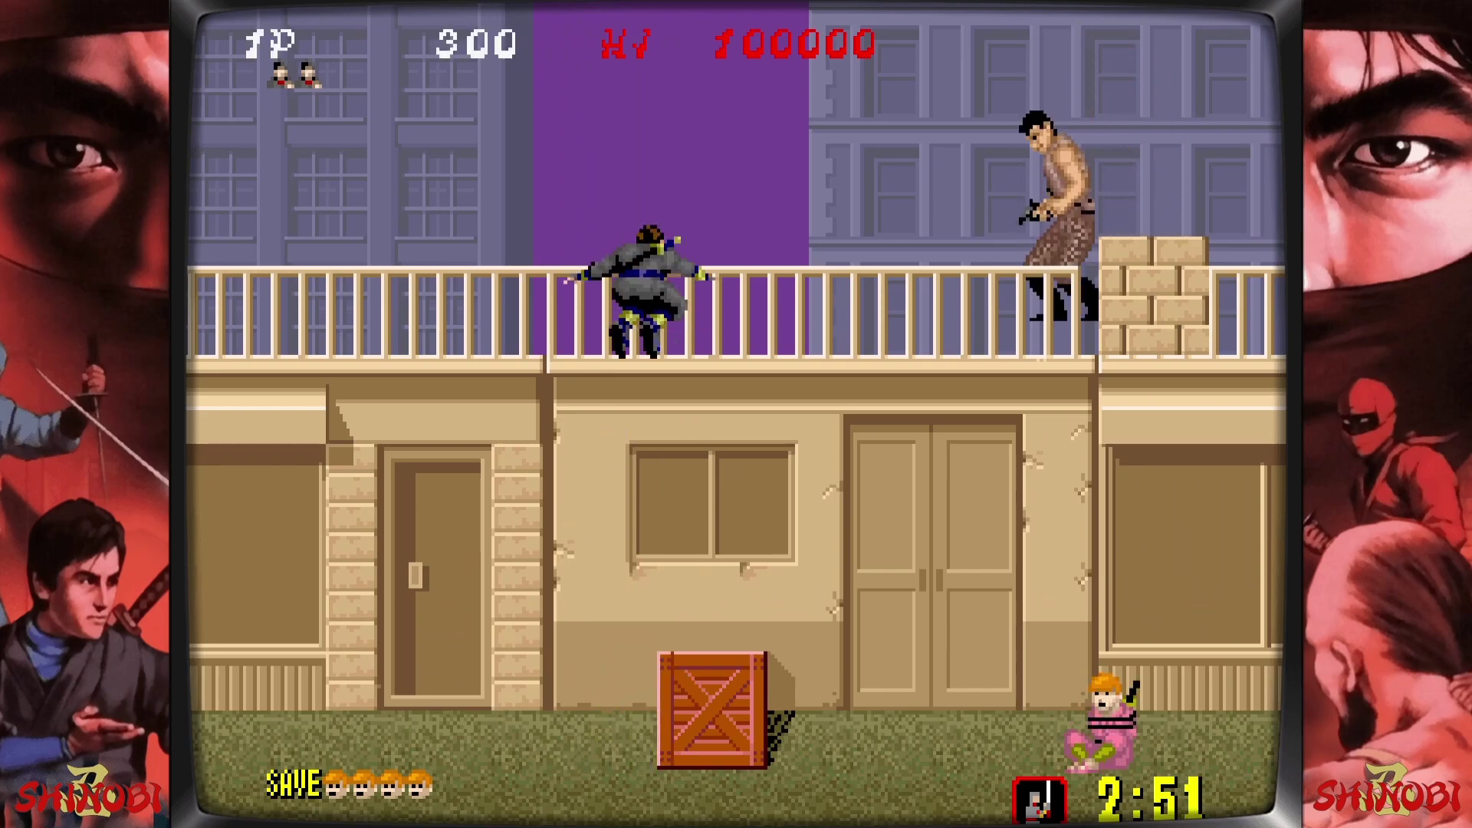
key("z")
key("Right")
key("Down+x")
key("z")
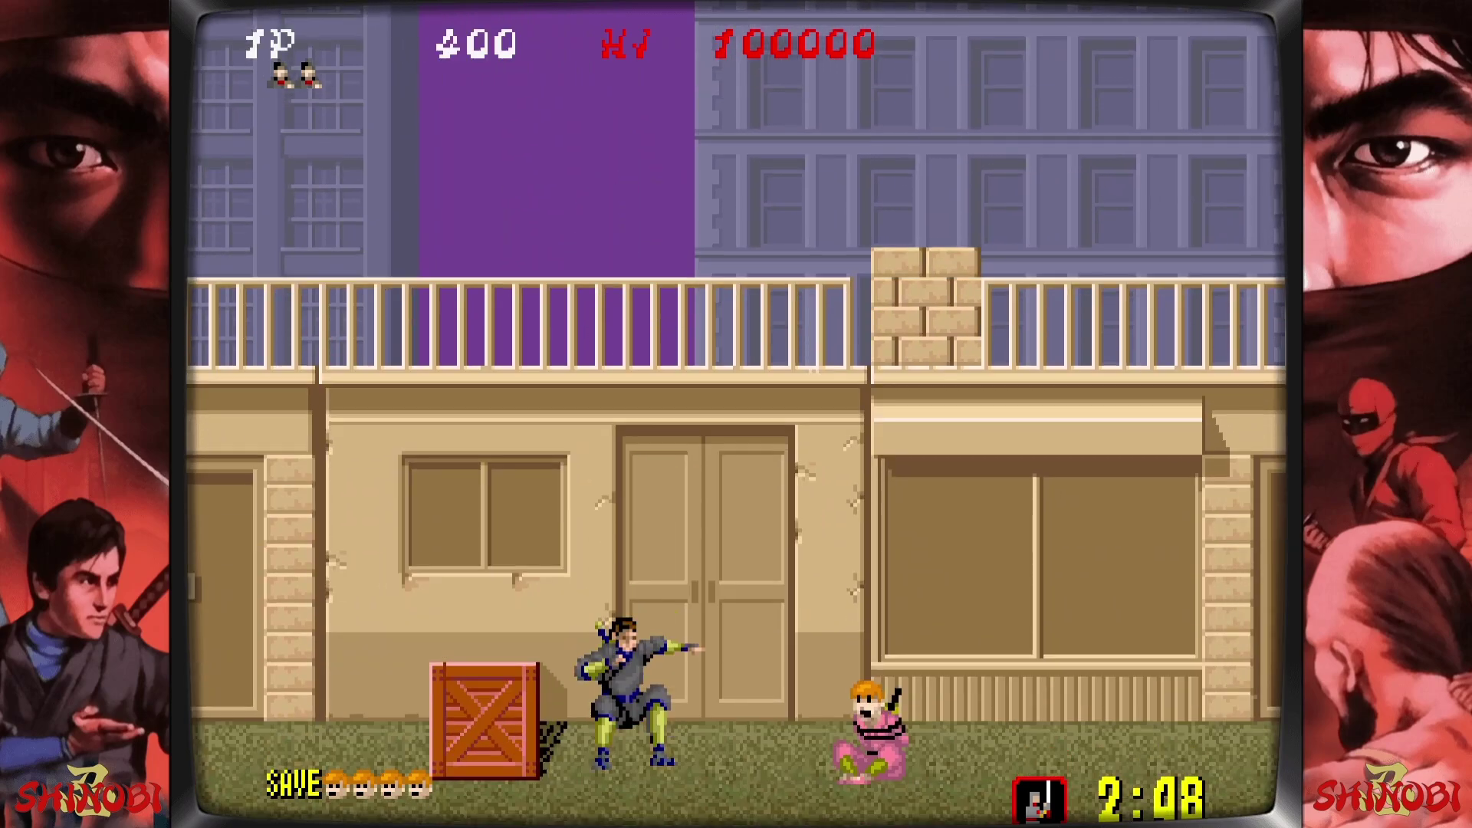
key("Right")
key("z")
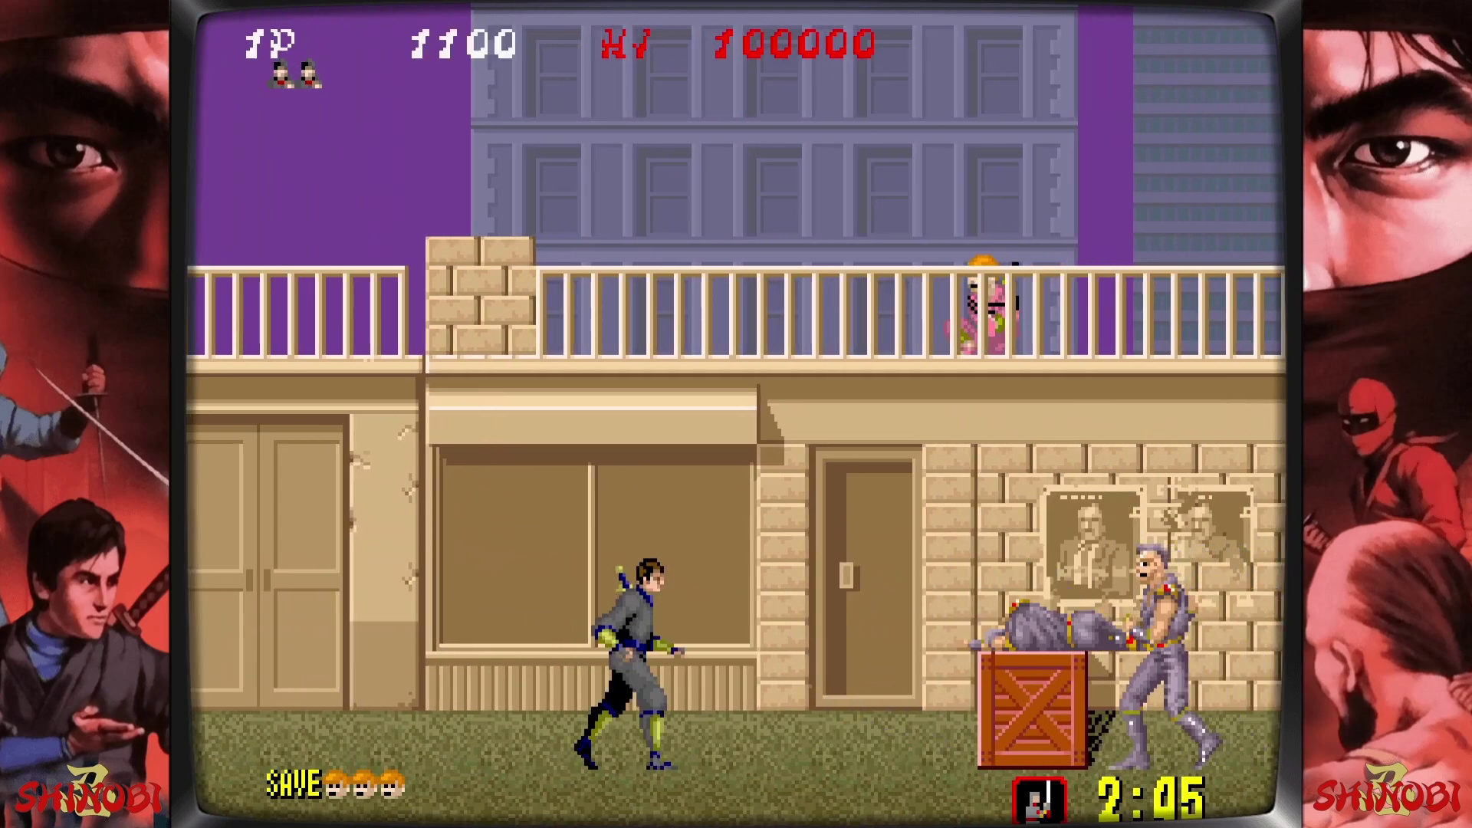
key("Escape")
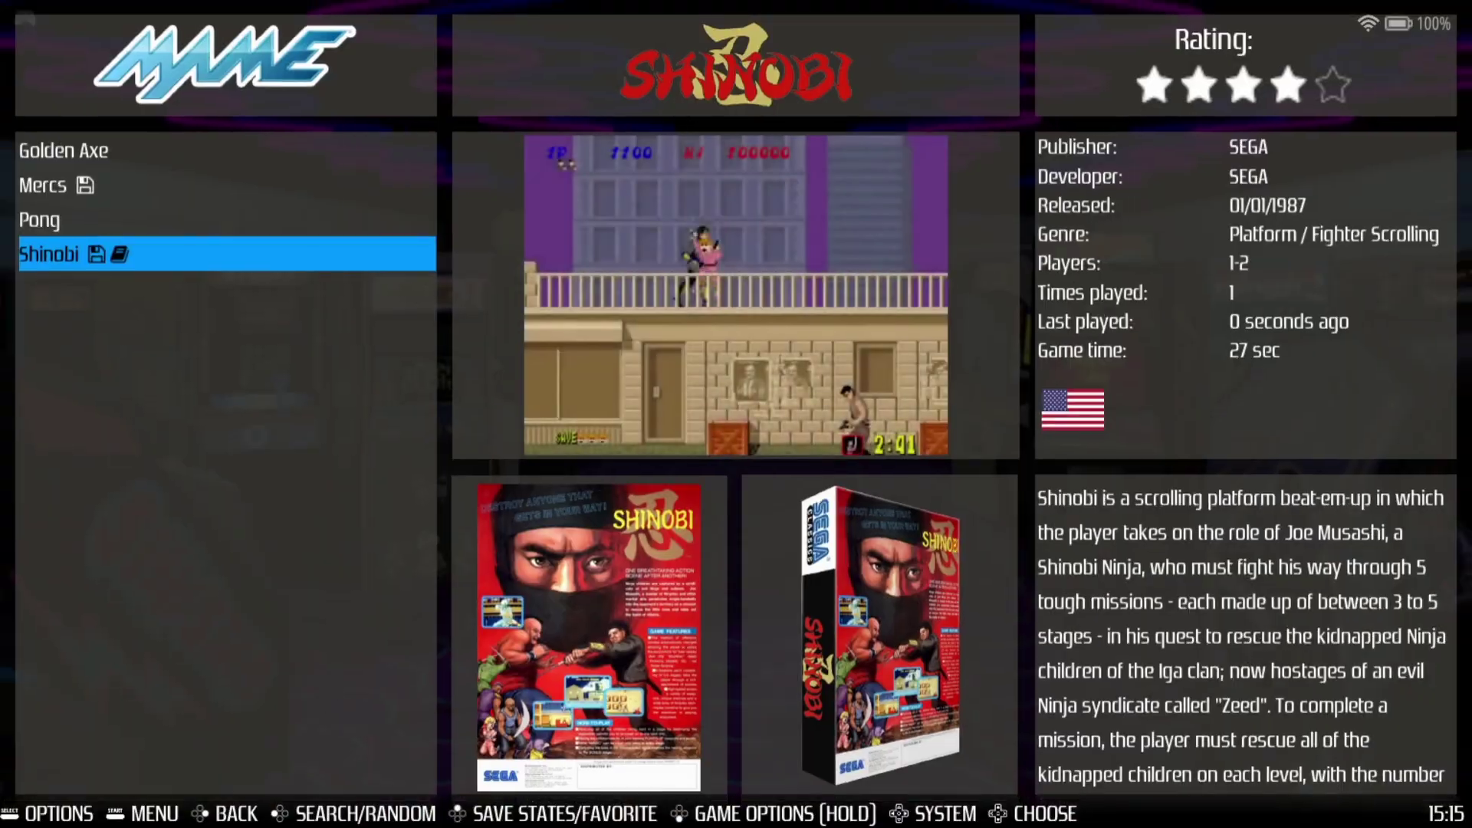
Step: Set MAME's shader set to SCANLINES, check Decorations shows THEBEZELPROJECT, and return to Shinobi
key("Shift_R")
key("Up")
key("Up")
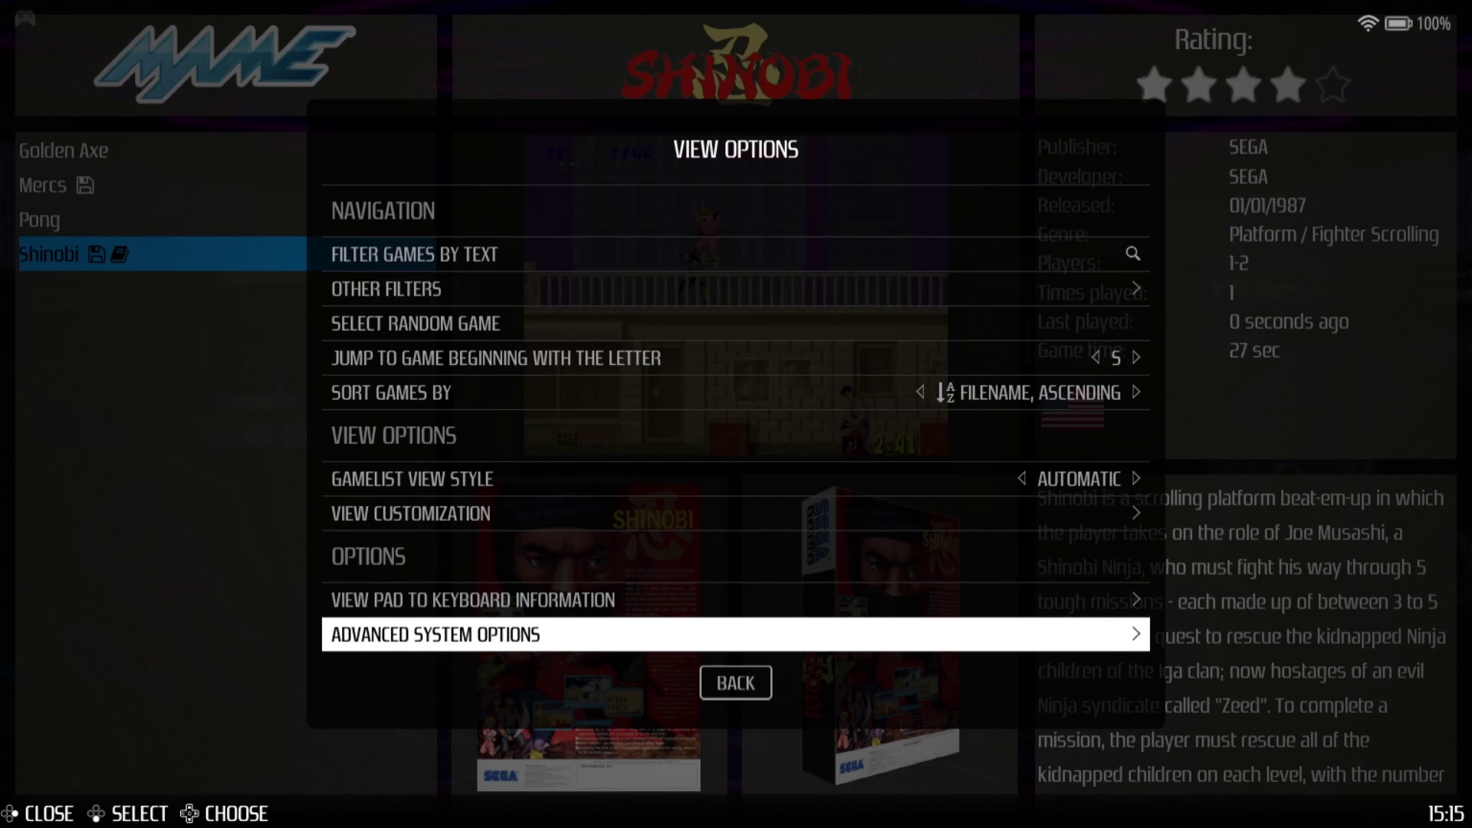
key("Return")
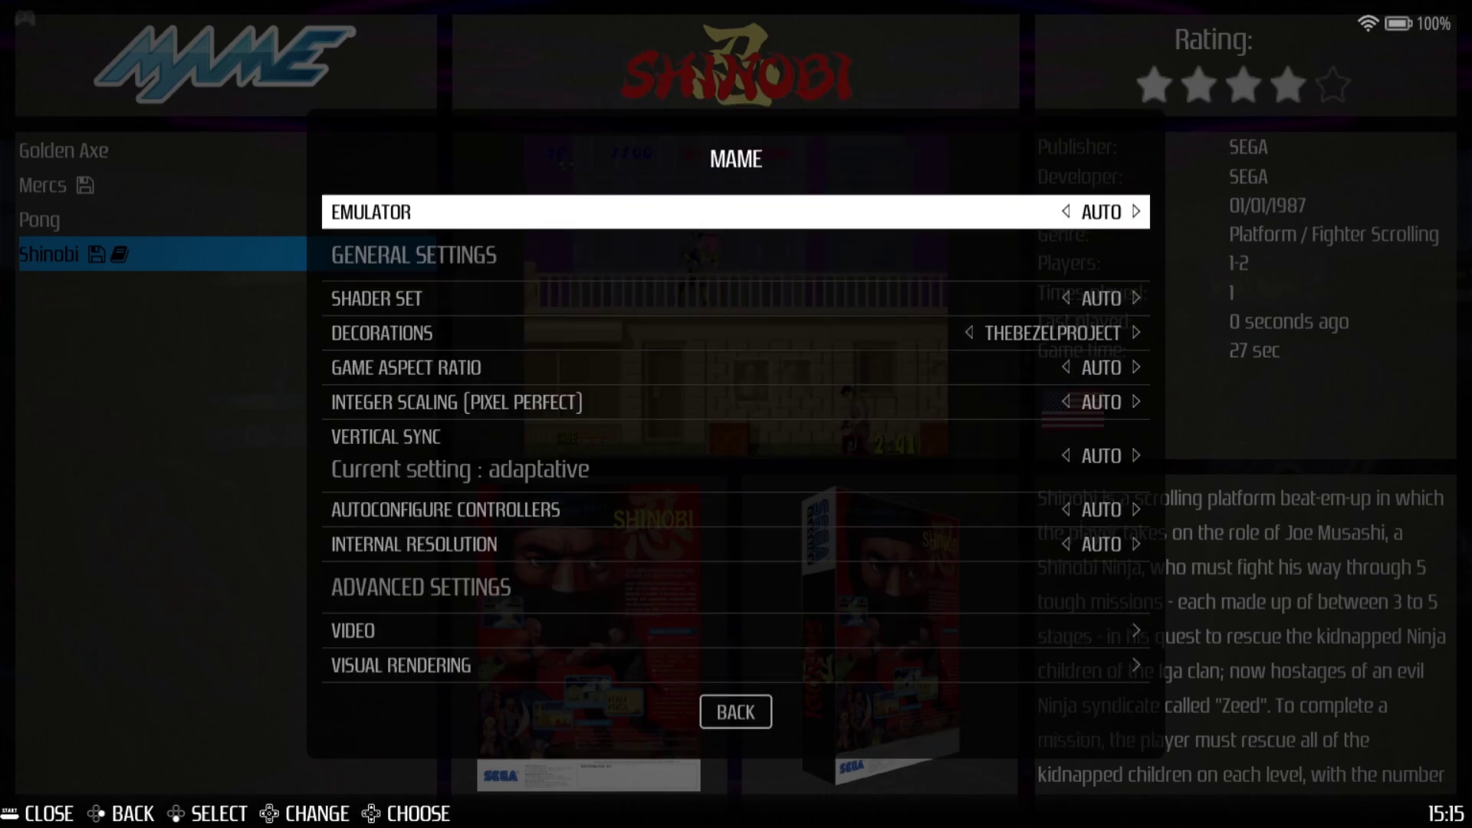
key("Down")
key("Return")
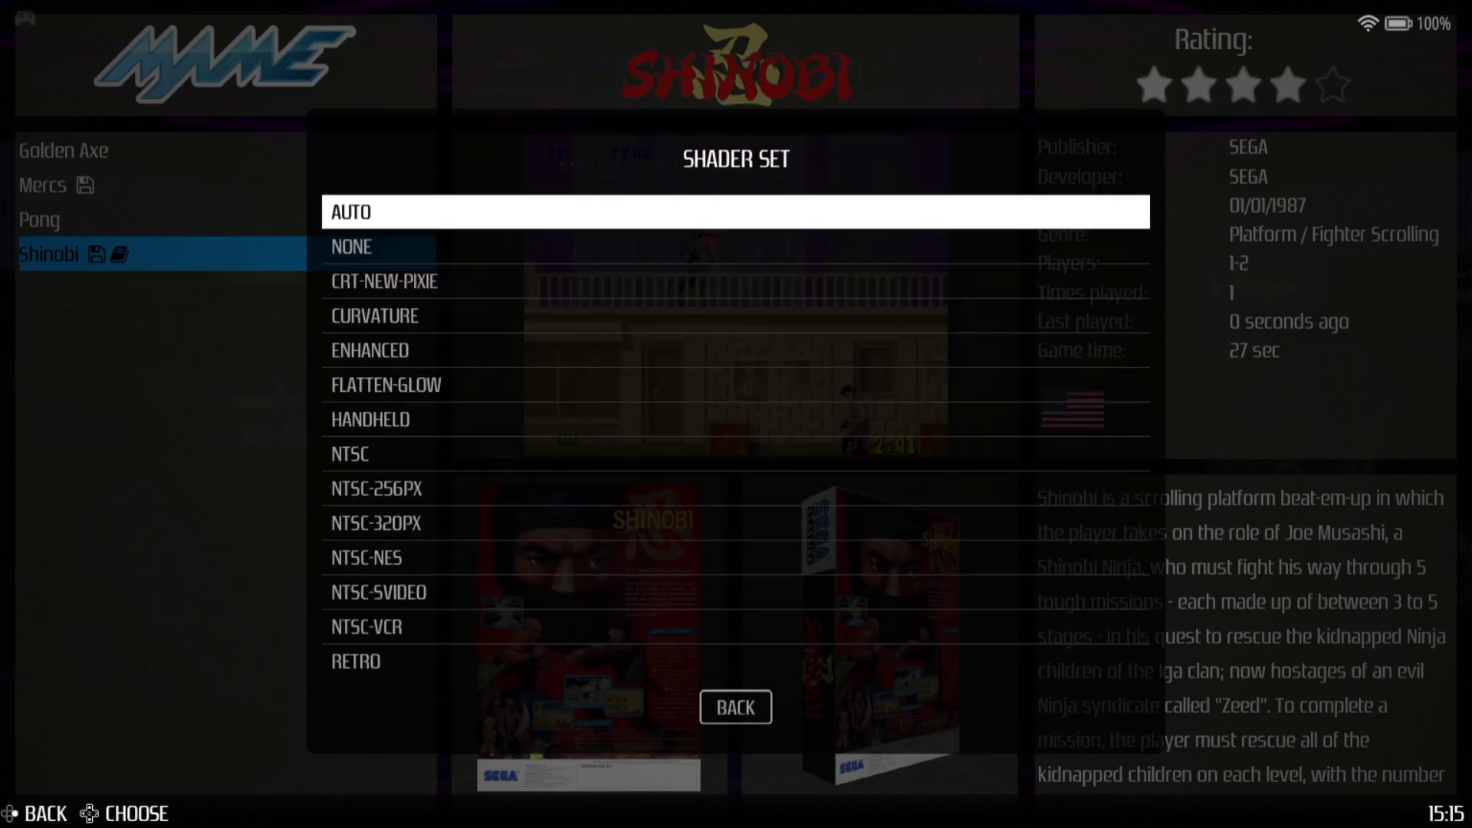
key("Up")
key("Up")
key("Up")
key("Up")
key("Up")
key("Up")
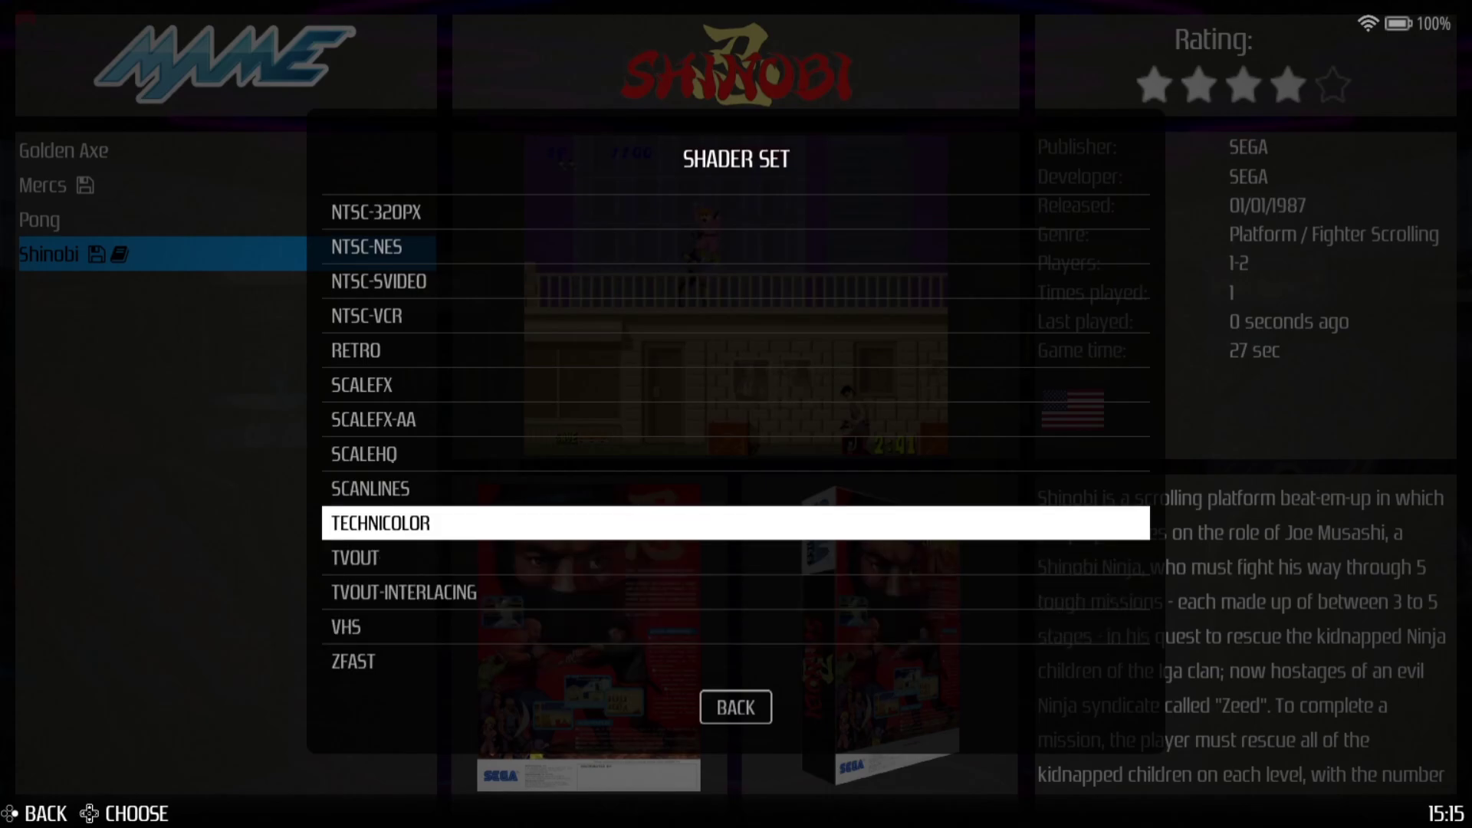
key("Up")
key("Return")
key("Down")
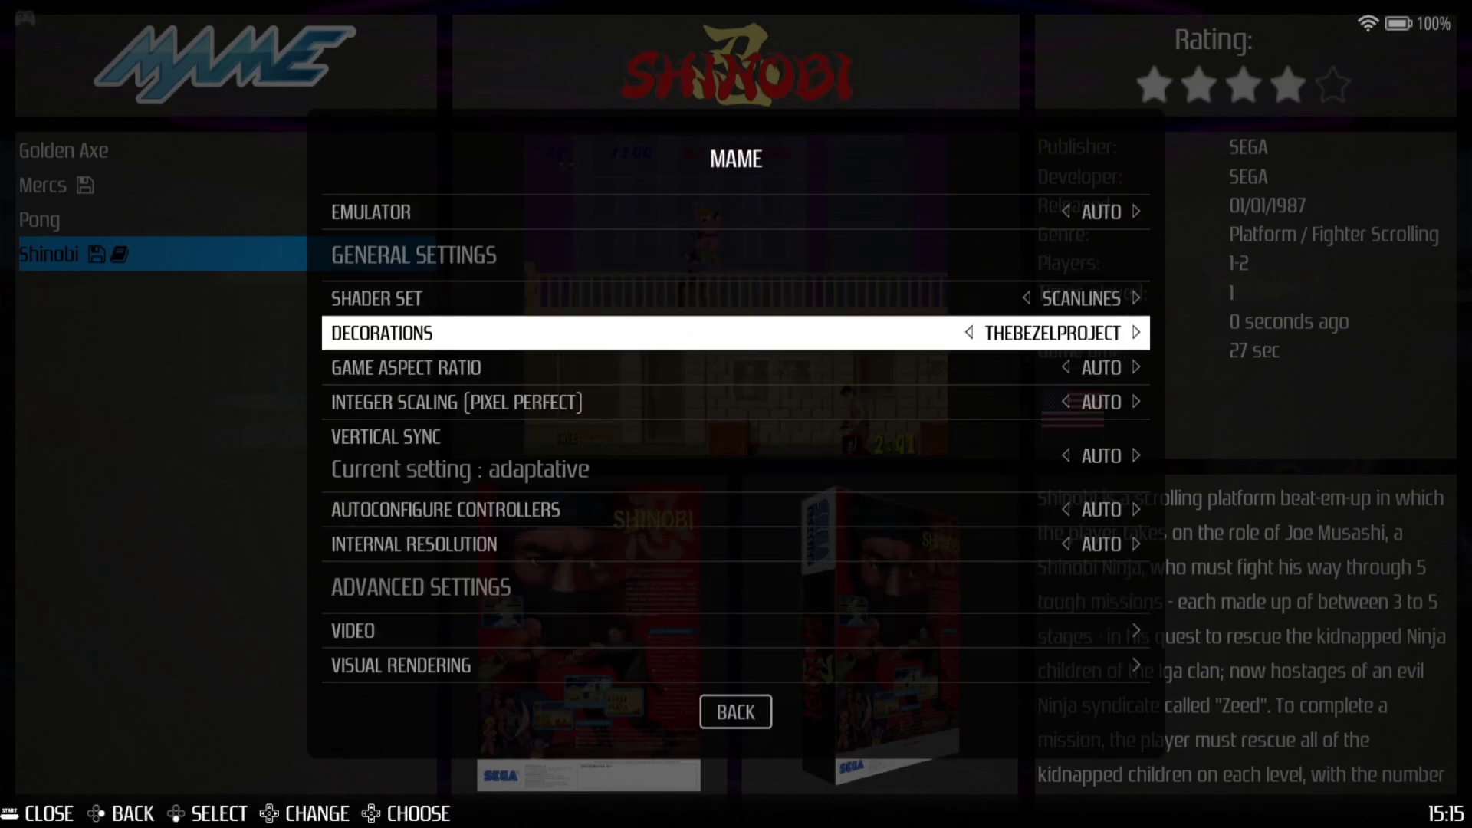
key("Escape")
key("Escape")
key("Up")
key("Down")
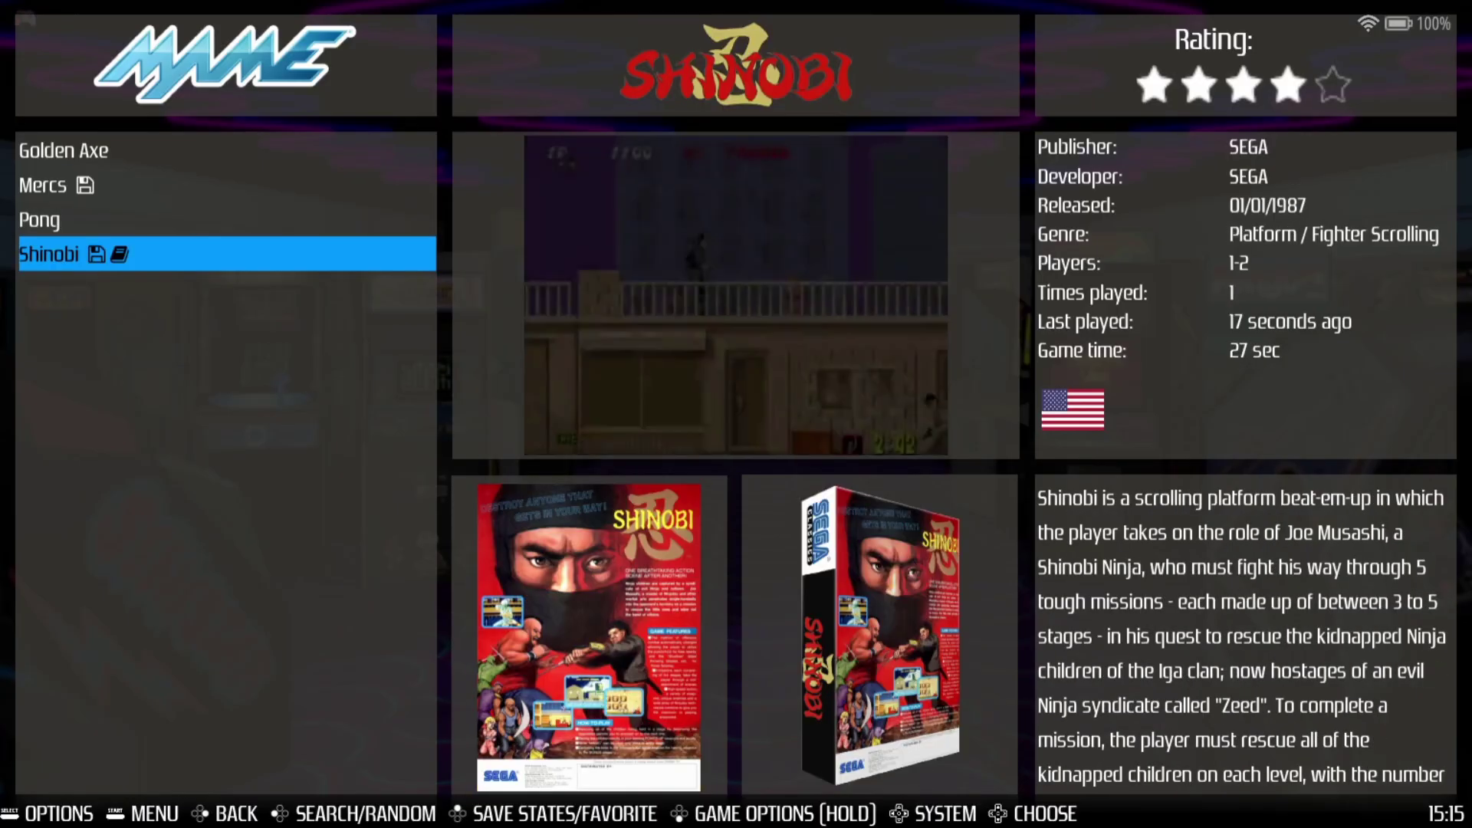
Step: Start a new Shinobi game from the Savestate Manager, add a coin credit, and begin one-player
key("x")
key("Return")
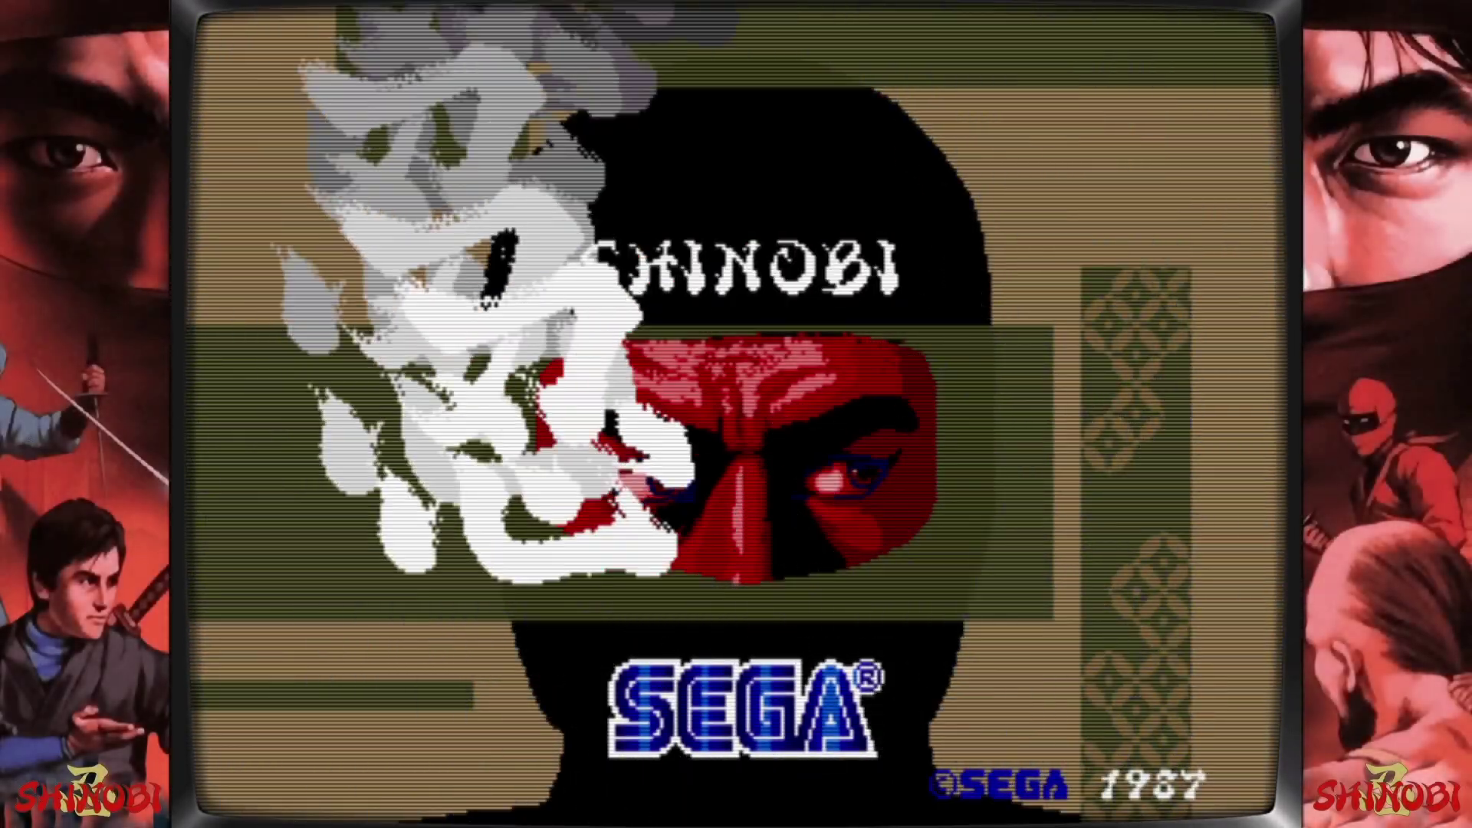
key("5")
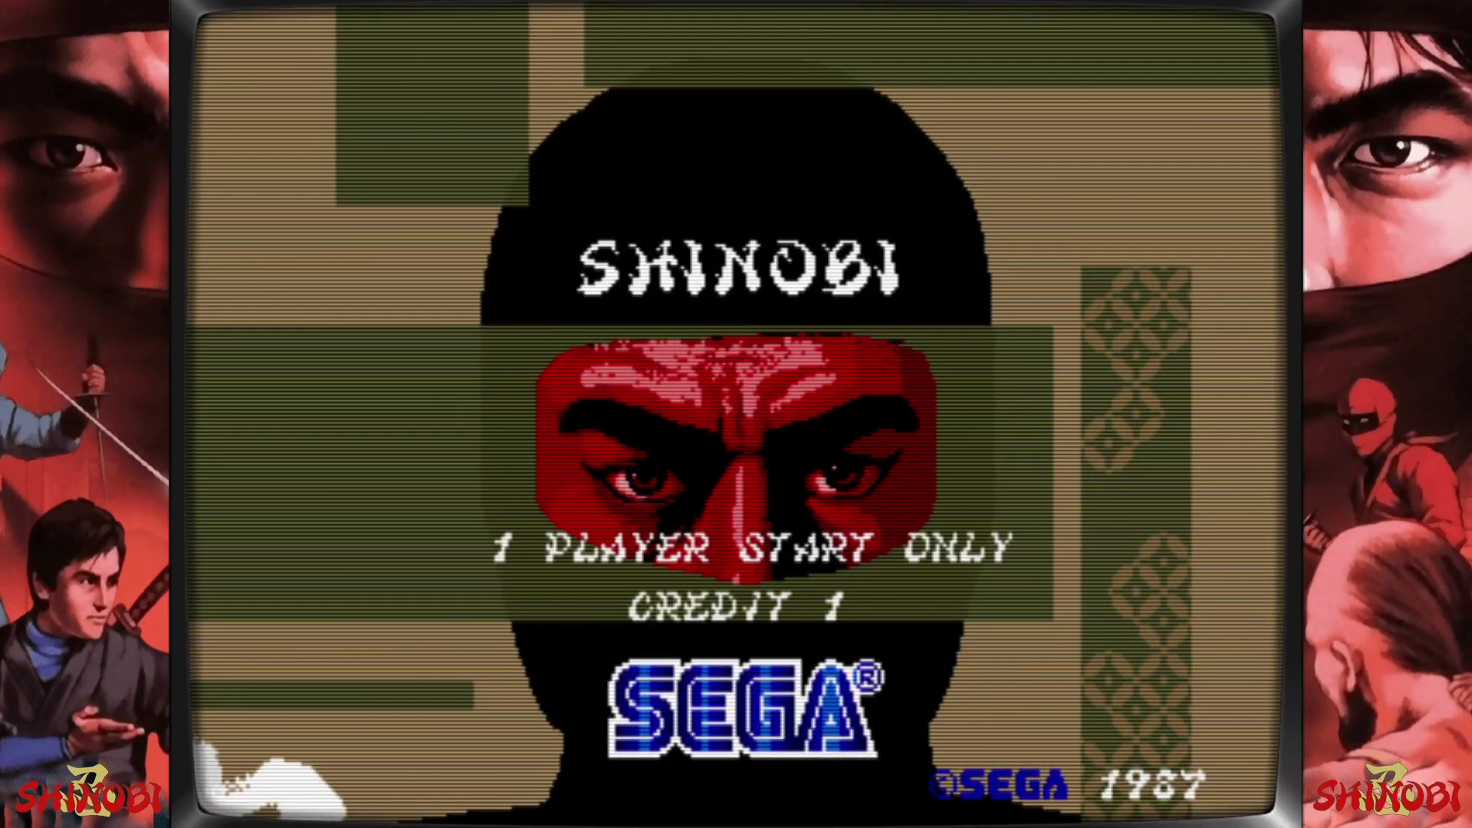
key("1")
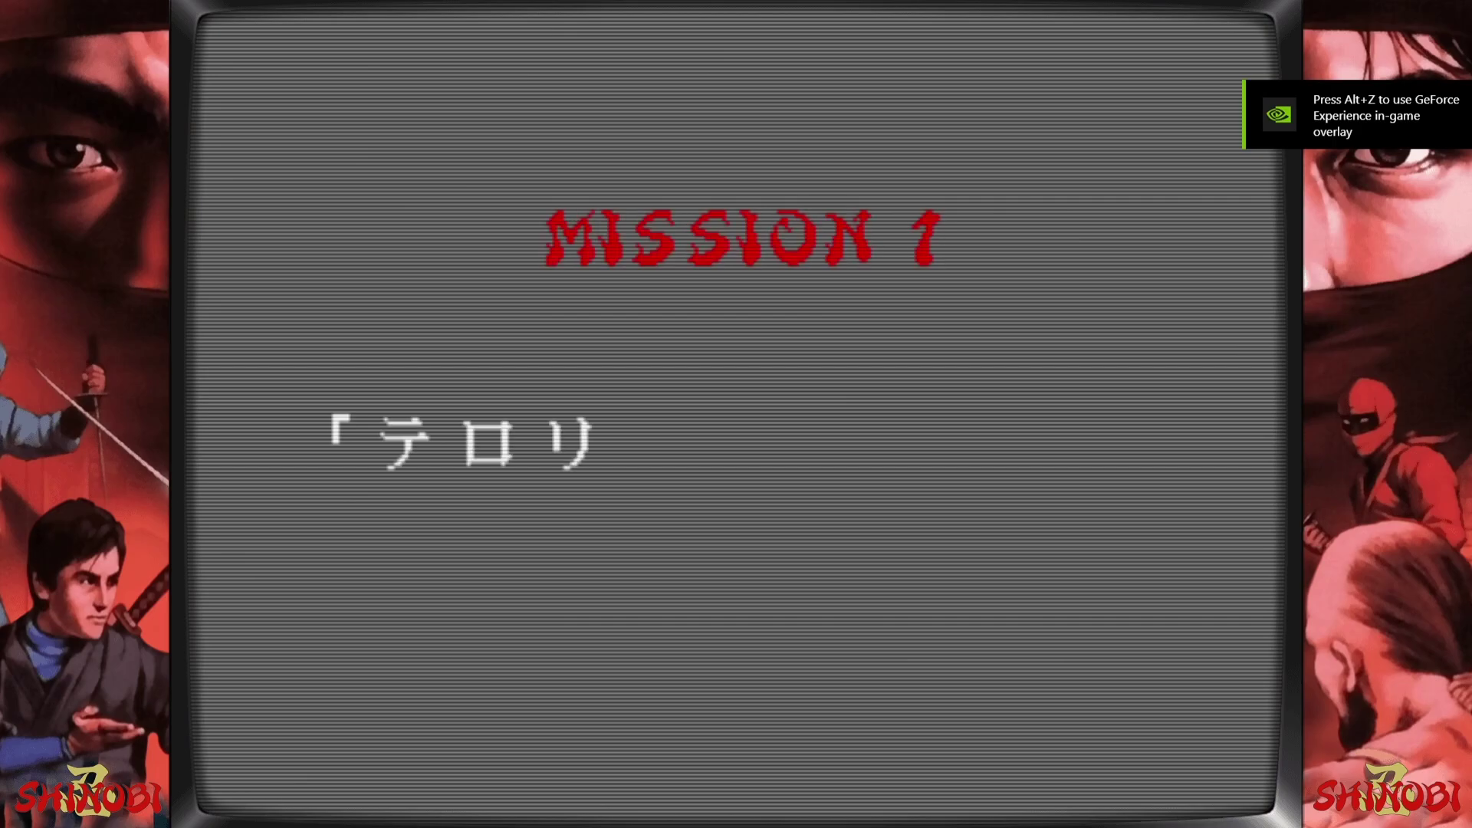